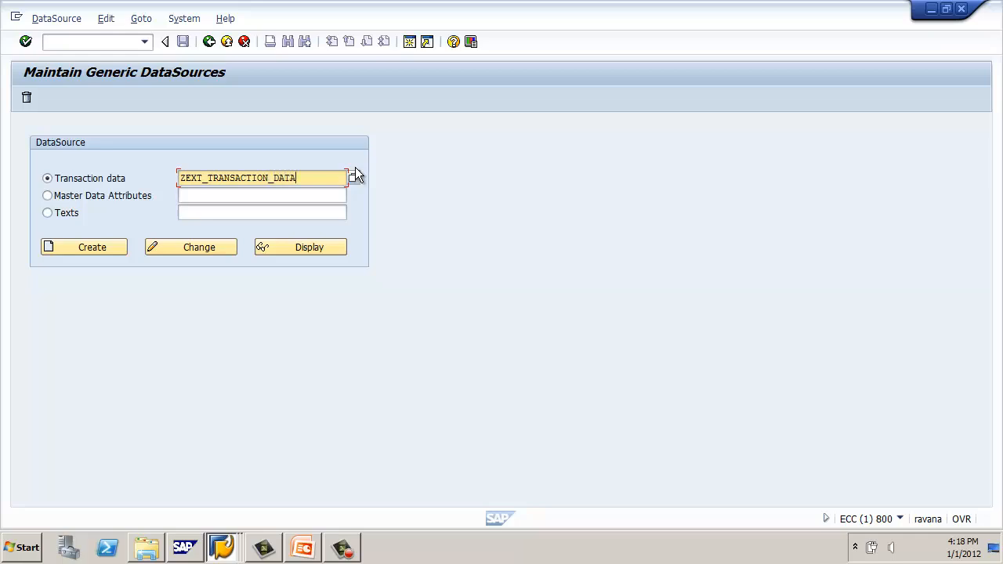
# Step: Create the transaction DataSource ZEXT_TRANSACTION_DATA and assign it the SD application component from the SAP-R/3 hierarchy
pyautogui.click(94, 250)
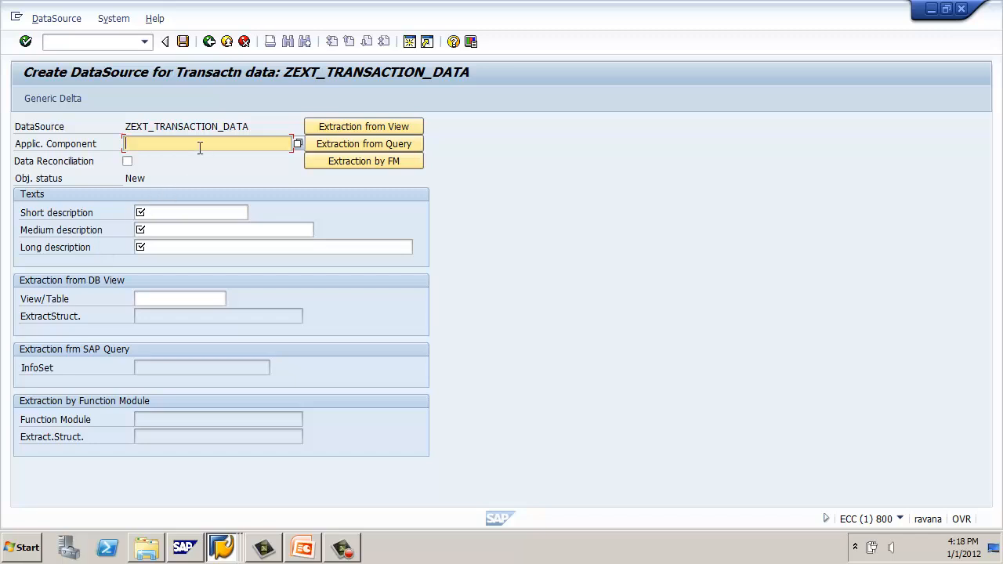
pyautogui.click(297, 144)
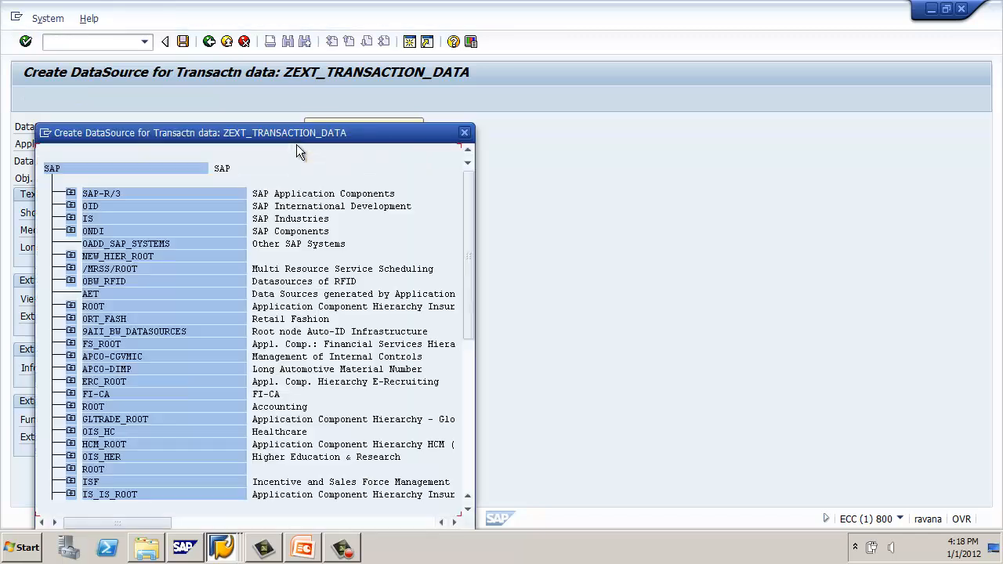
pyautogui.click(71, 193)
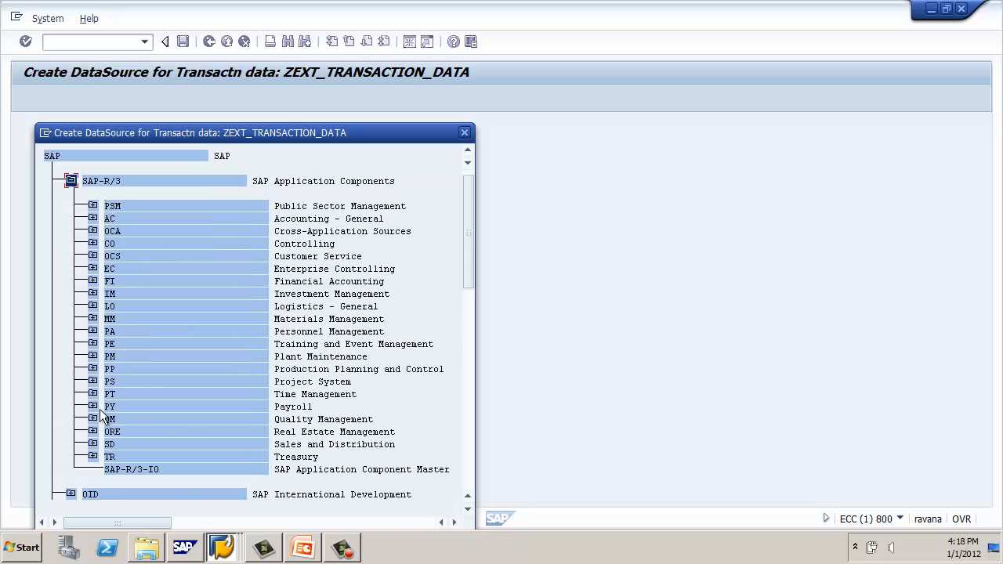
pyautogui.click(113, 444)
pyautogui.doubleClick(112, 443)
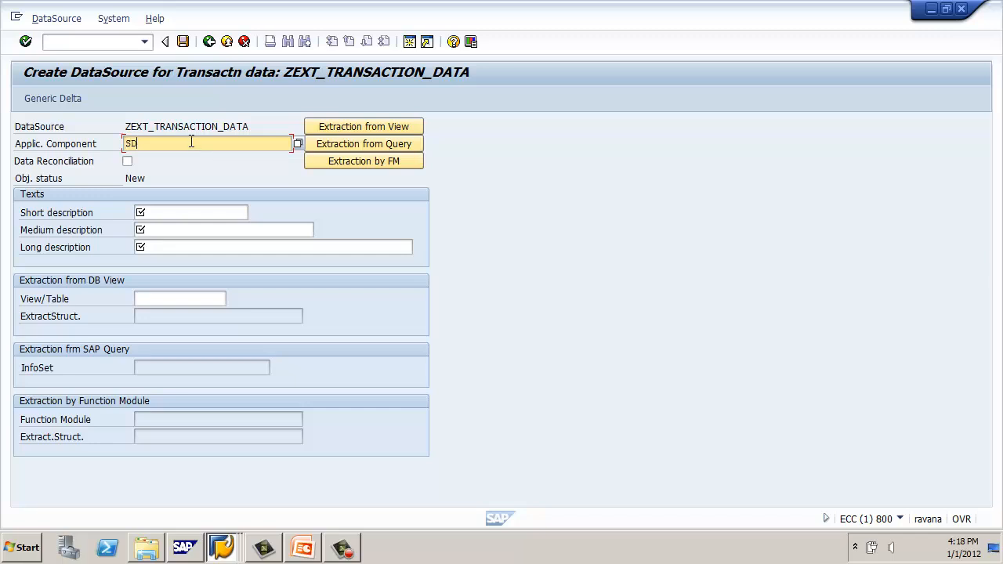
pyautogui.press('F4')
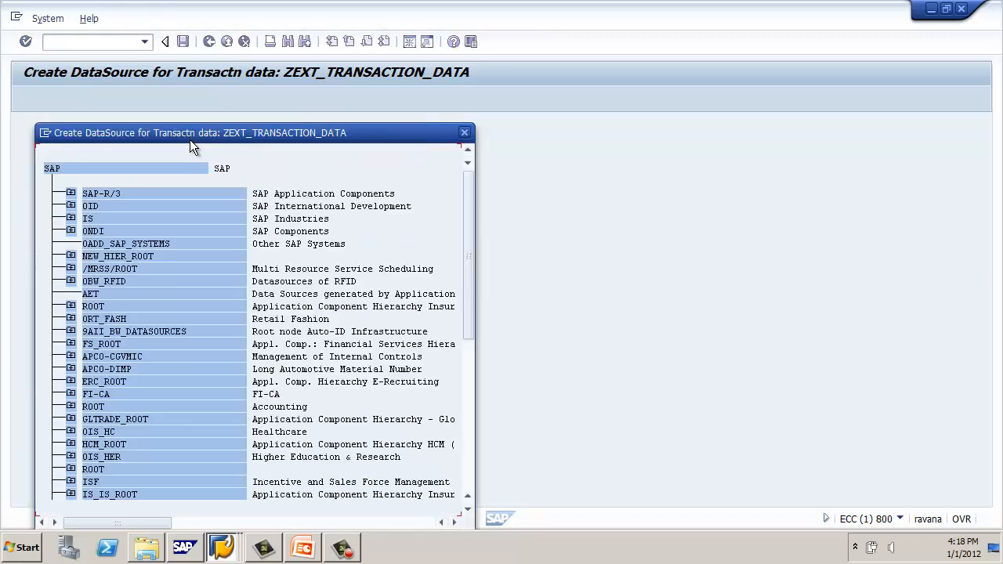
pyautogui.click(465, 133)
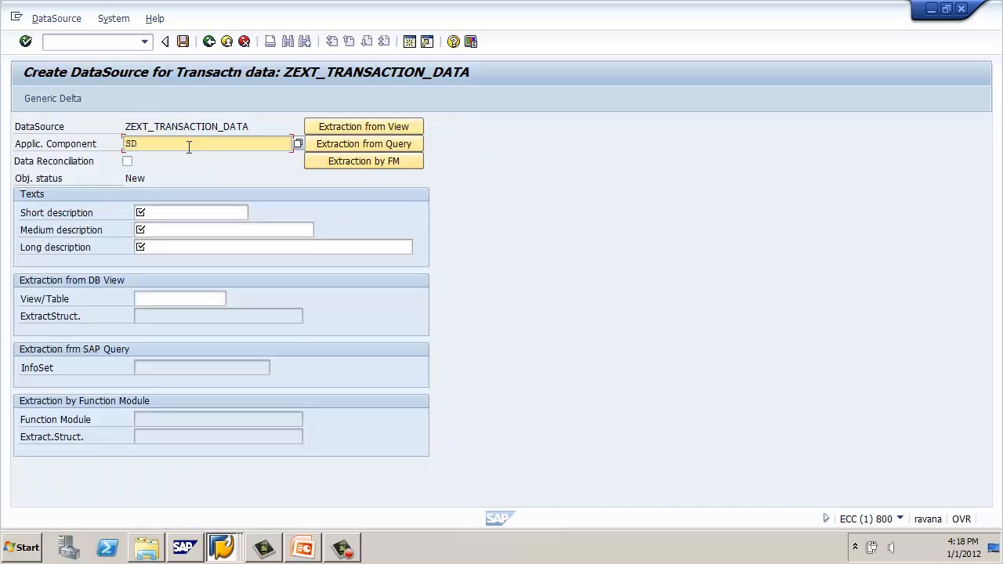
# Step: Enter EXT TRANSACTION DATA as the DataSource's short description
pyautogui.click(193, 214)
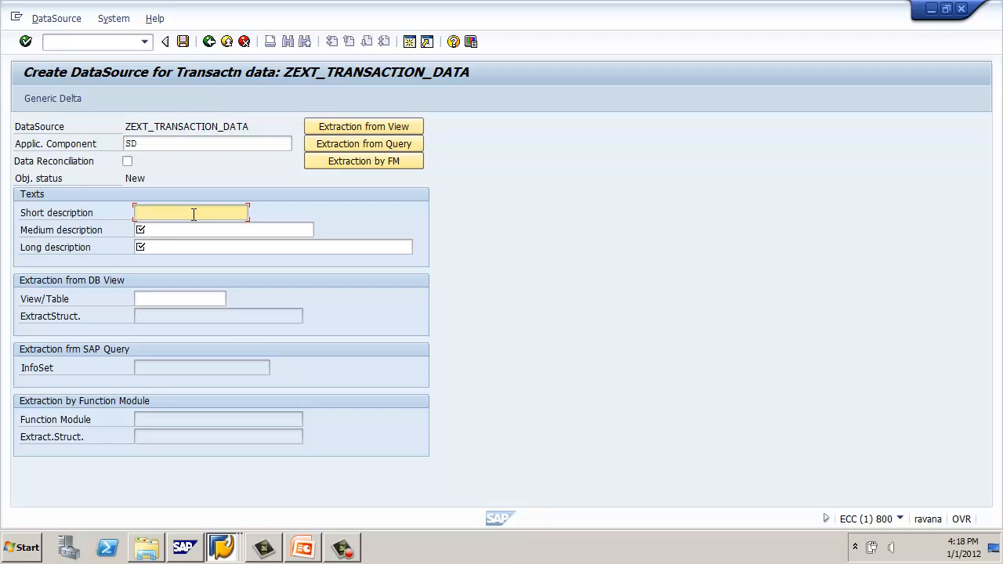
pyautogui.write('EXTRAC')
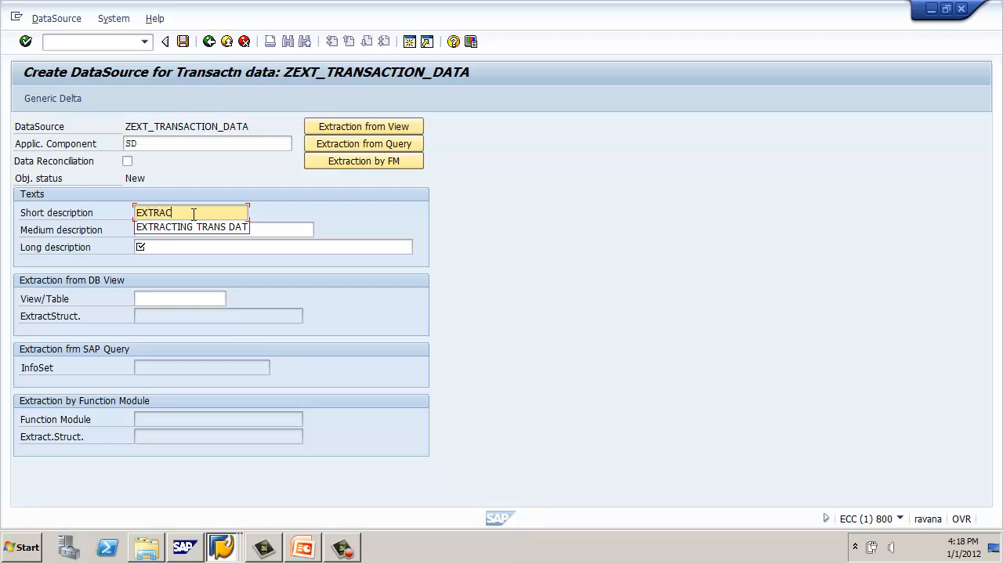
pyautogui.write('T TRANS')
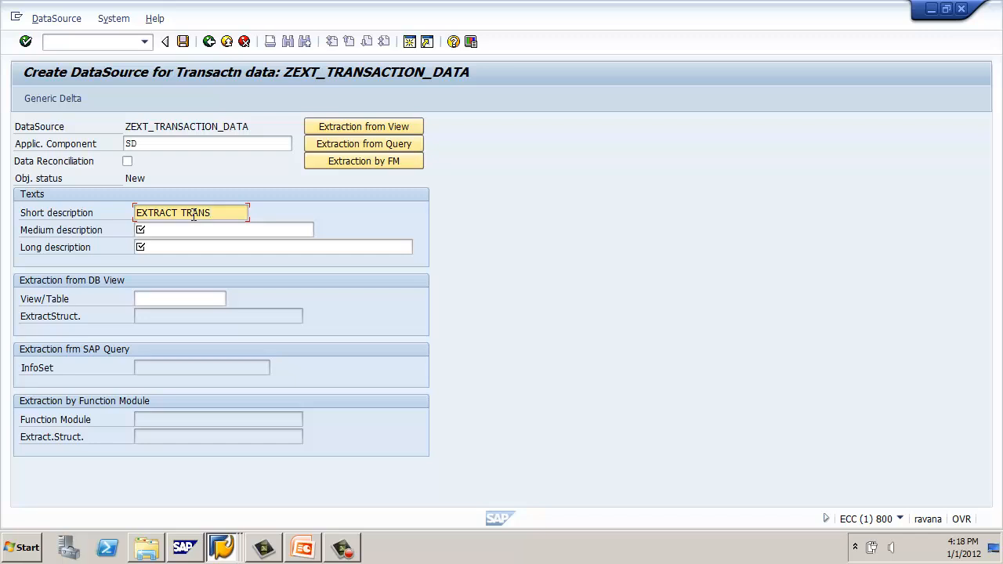
pyautogui.press('BackSpace')
pyautogui.press('BackSpace')
pyautogui.press('BackSpace')
pyautogui.press('BackSpace')
pyautogui.press('BackSpace')
pyautogui.press('BackSpace')
pyautogui.press('BackSpace')
pyautogui.press('BackSpace')
pyautogui.press('BackSpace')
pyautogui.press('BackSpace')
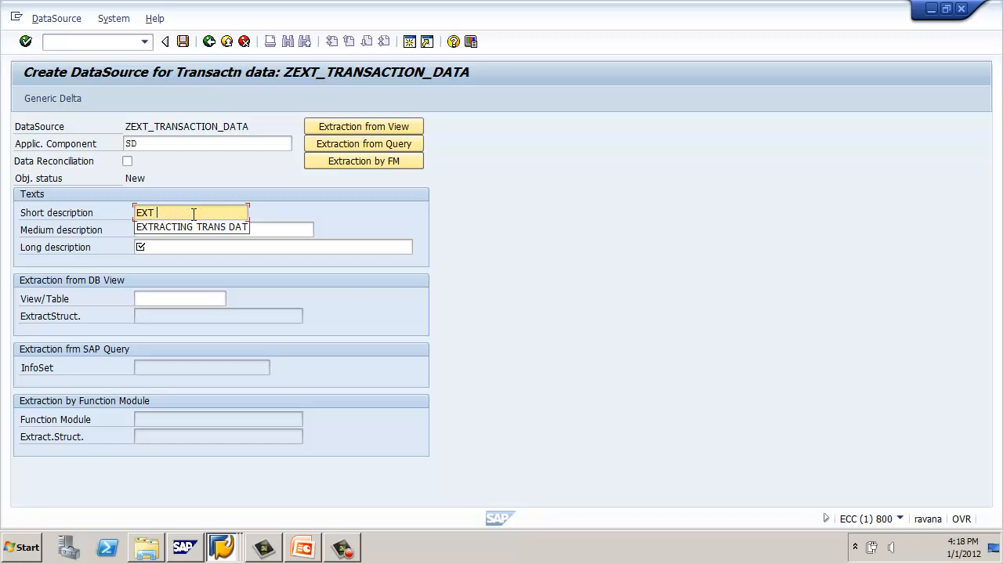
pyautogui.write('TRANSAC')
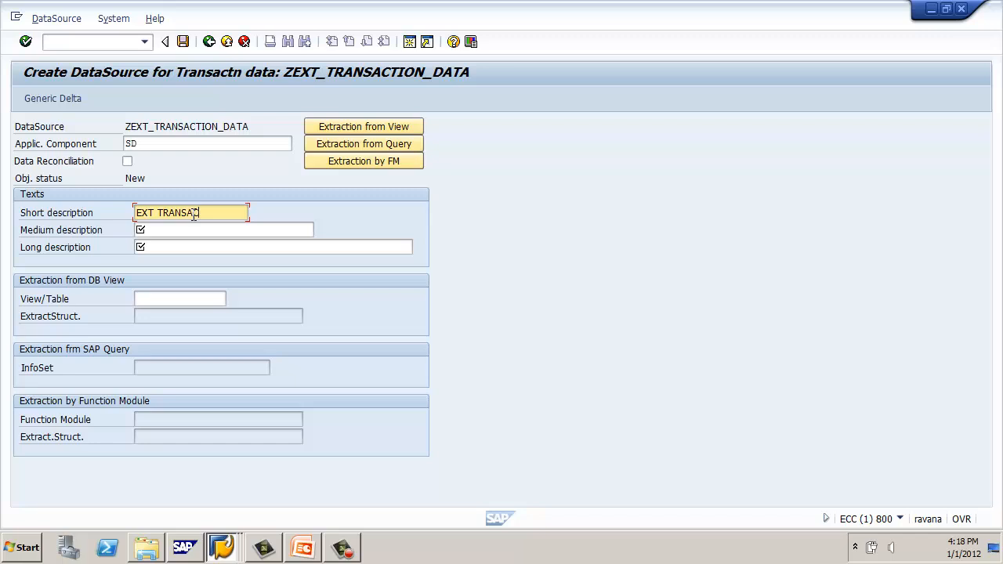
pyautogui.write('TION DATA')
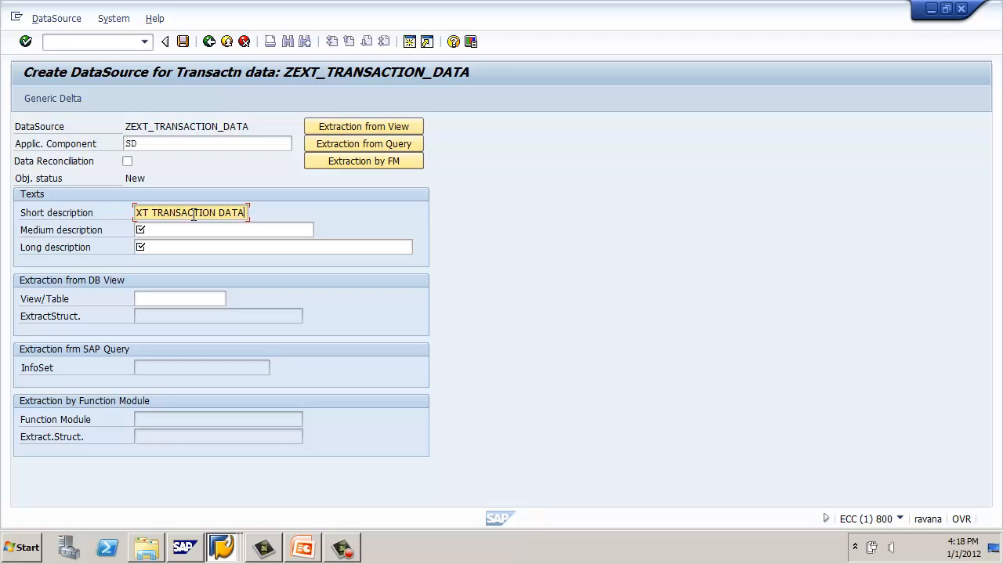
pyautogui.hotkey('ctrl', 'a')
pyautogui.hotkey('ctrl', 'x')
pyautogui.write('EX')
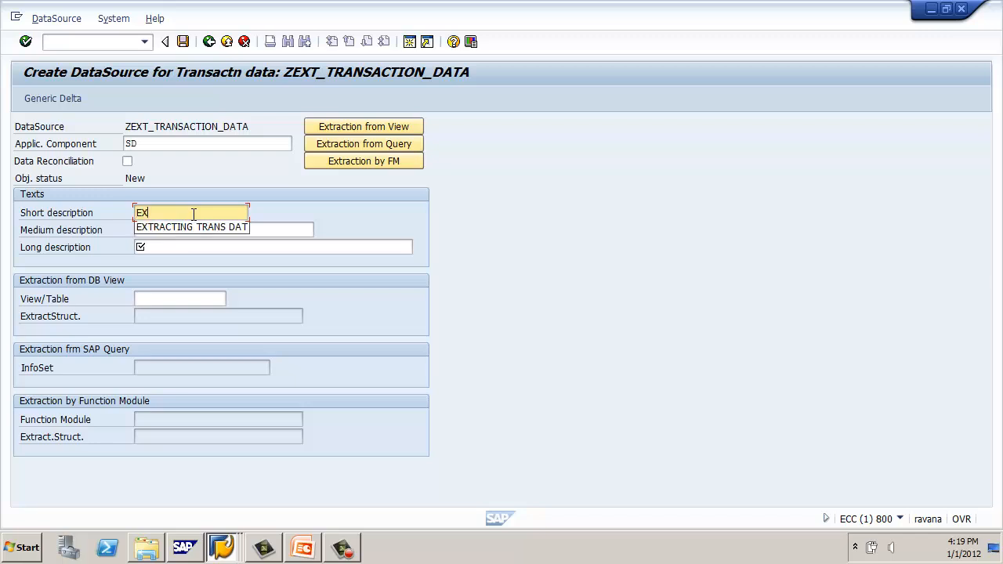
pyautogui.write('T TRANS')
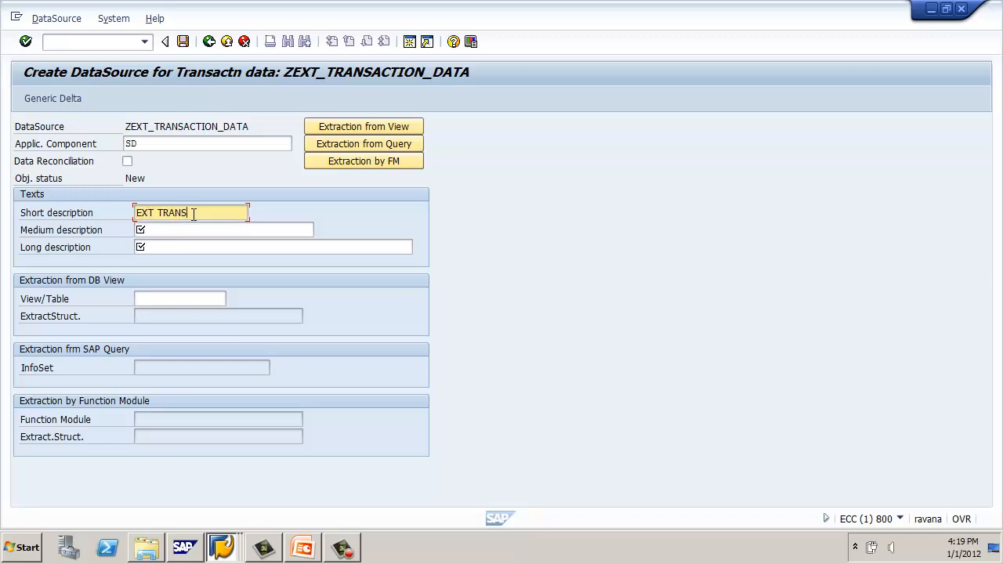
pyautogui.write('ACTION DATA')
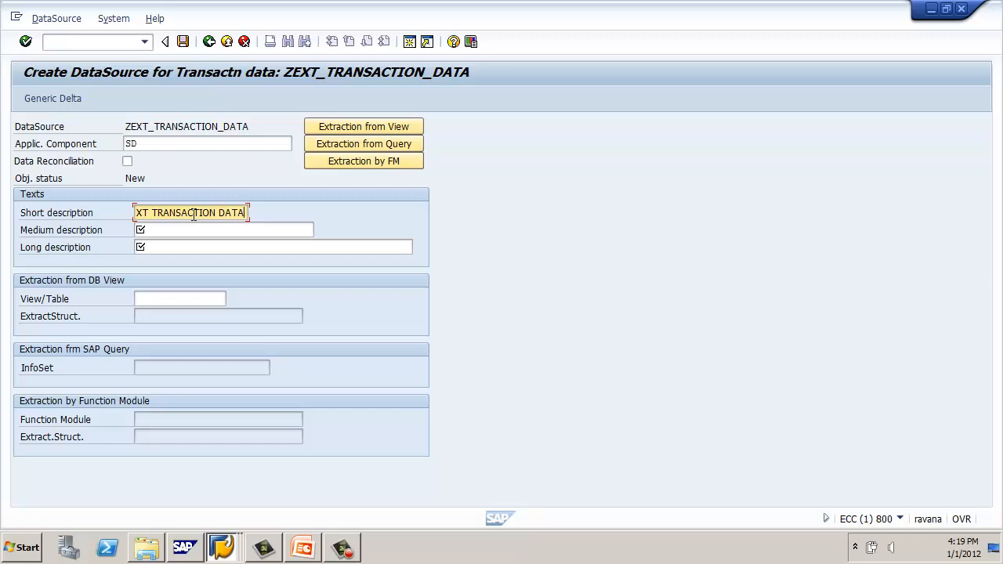
# Step: Fill the medium and long descriptions with EXT TRANSACTION DATA
pyautogui.press('Tab')
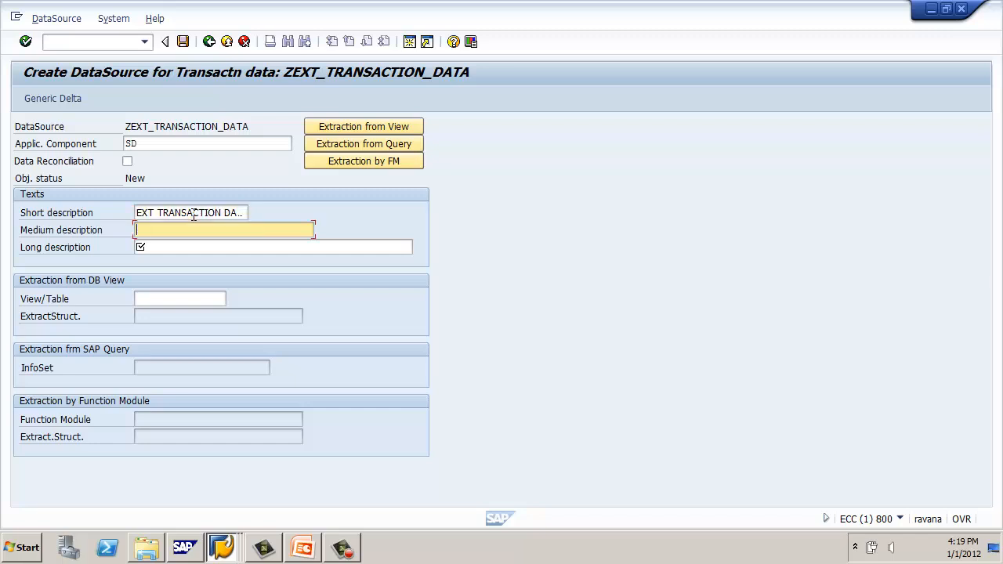
pyautogui.hotkey('ctrl', 'v')
pyautogui.click(202, 245)
pyautogui.hotkey('ctrl', 'v')
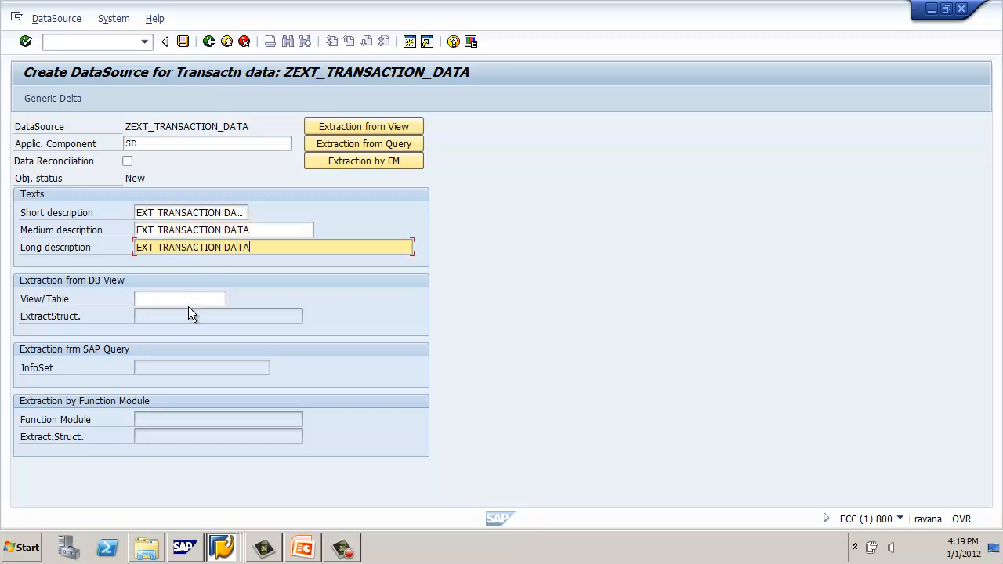
# Step: Set VBAK as the view/table the DataSource extracts from
pyautogui.click(190, 299)
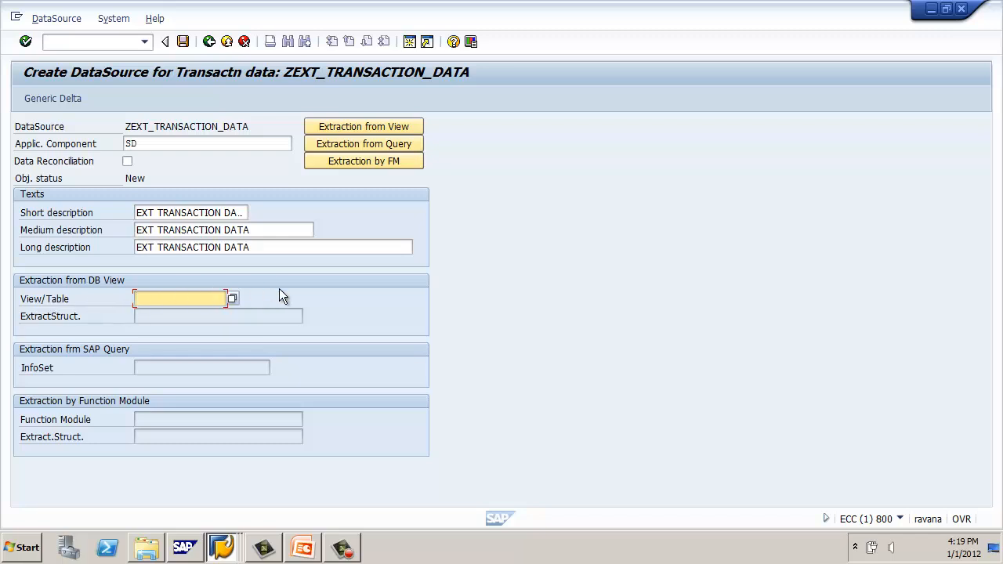
pyautogui.write('VB')
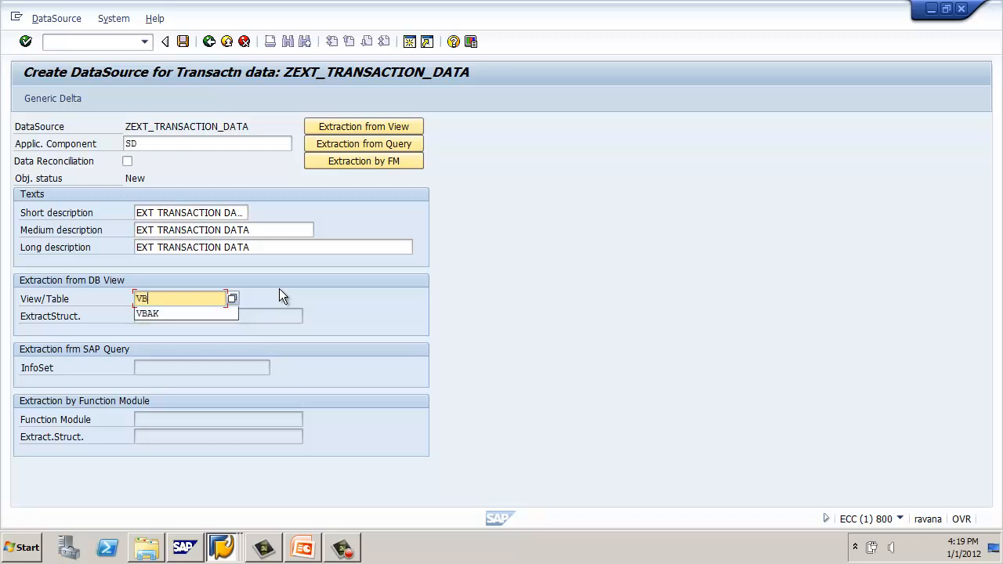
pyautogui.write('AK')
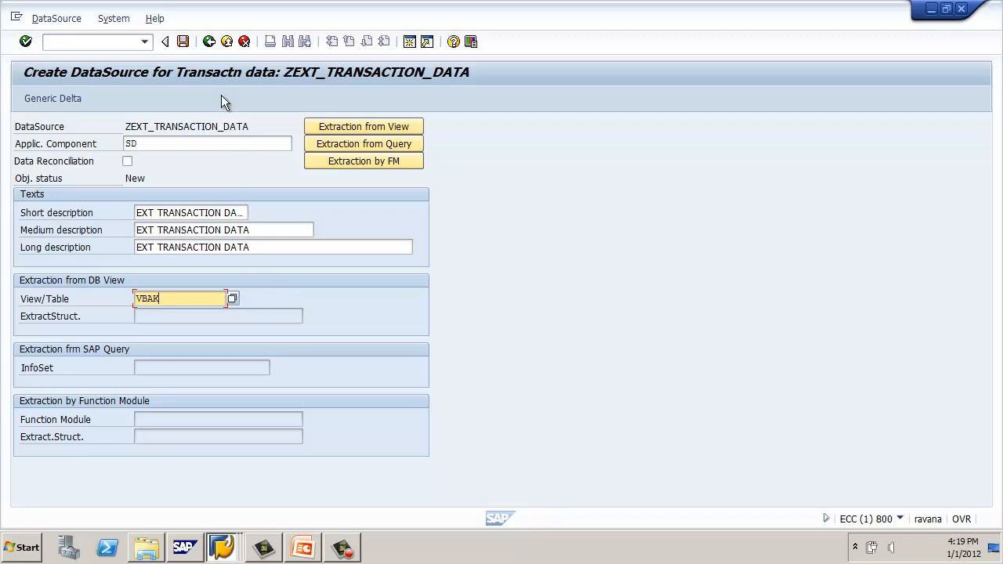
# Step: Save the DataSource in package ZPACK_HP under workbench request ECCK900002, keeping the Sales Document field as selection
pyautogui.click(188, 45)
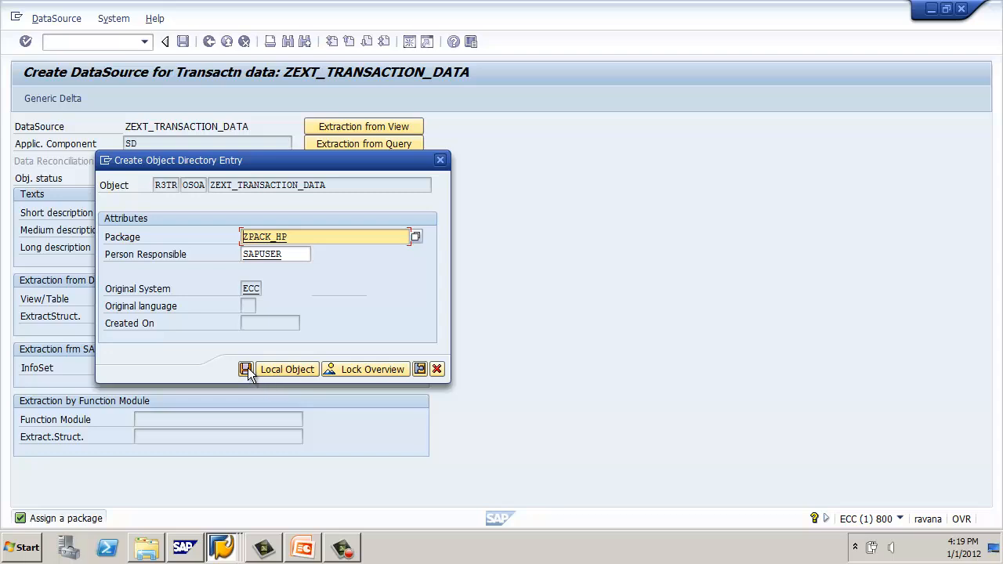
pyautogui.press('Return')
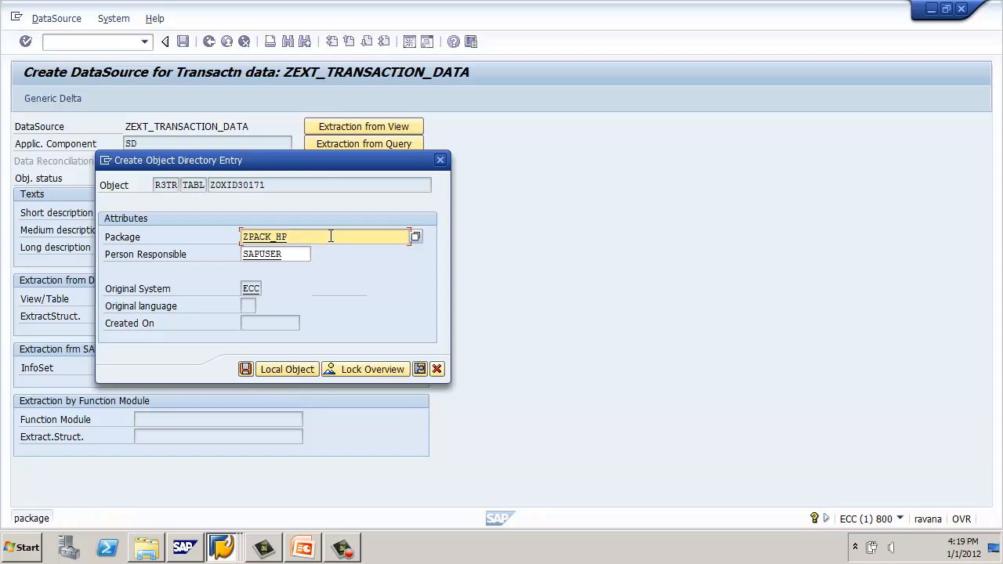
pyautogui.click(245, 369)
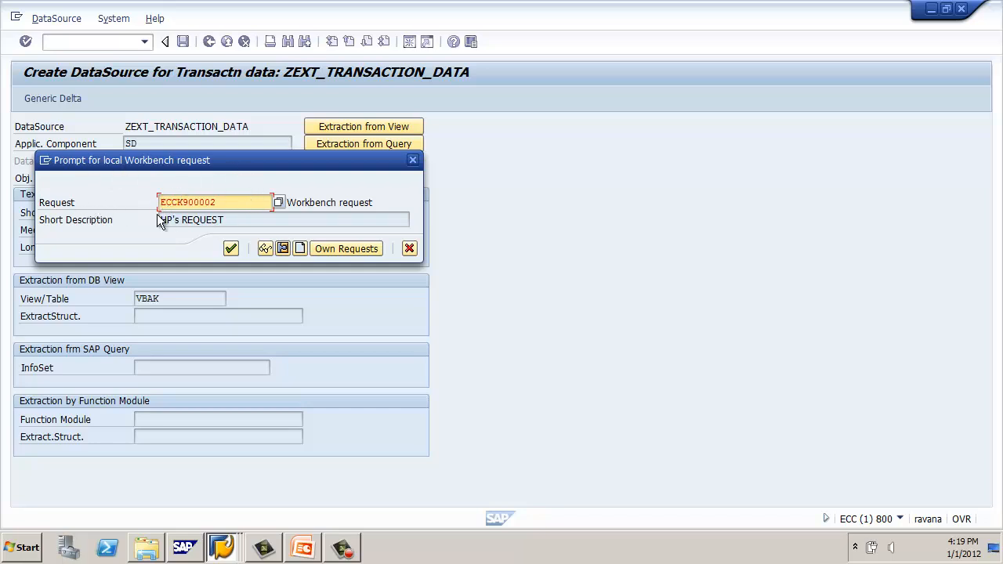
pyautogui.click(230, 249)
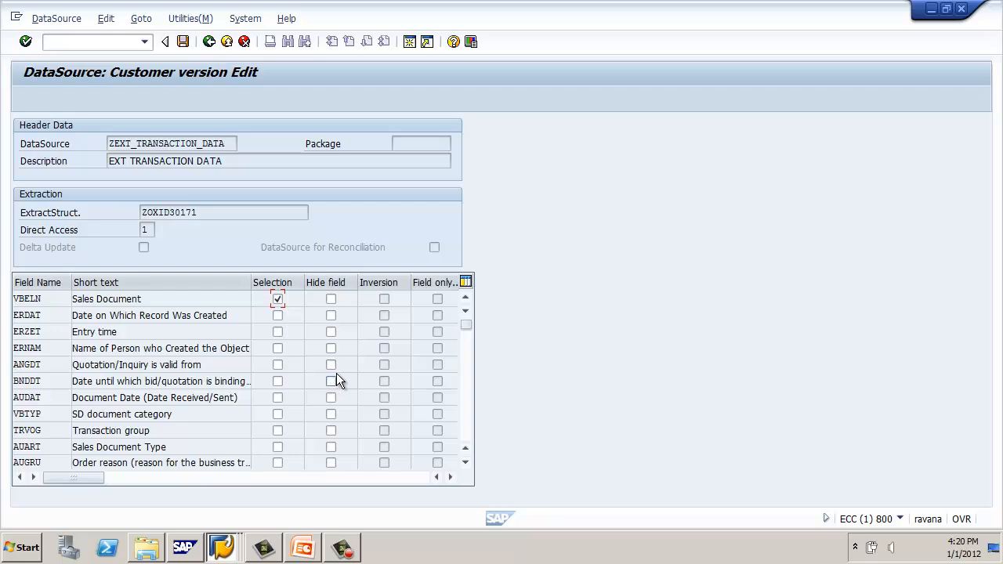
pyautogui.click(182, 41)
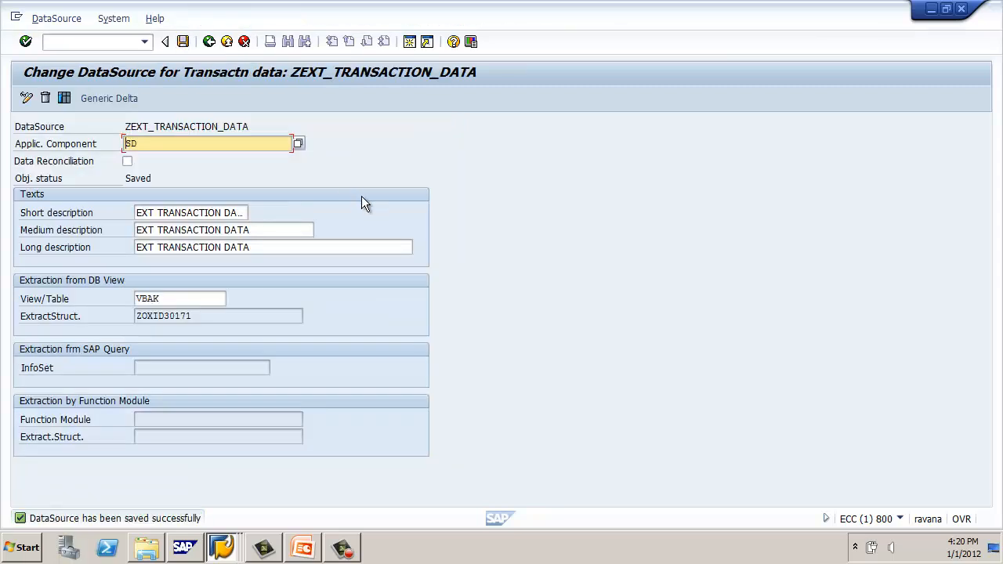
# Step: Check the extract structure name of the saved DataSource and return to SAP Easy Access
pyautogui.doubleClick(202, 315)
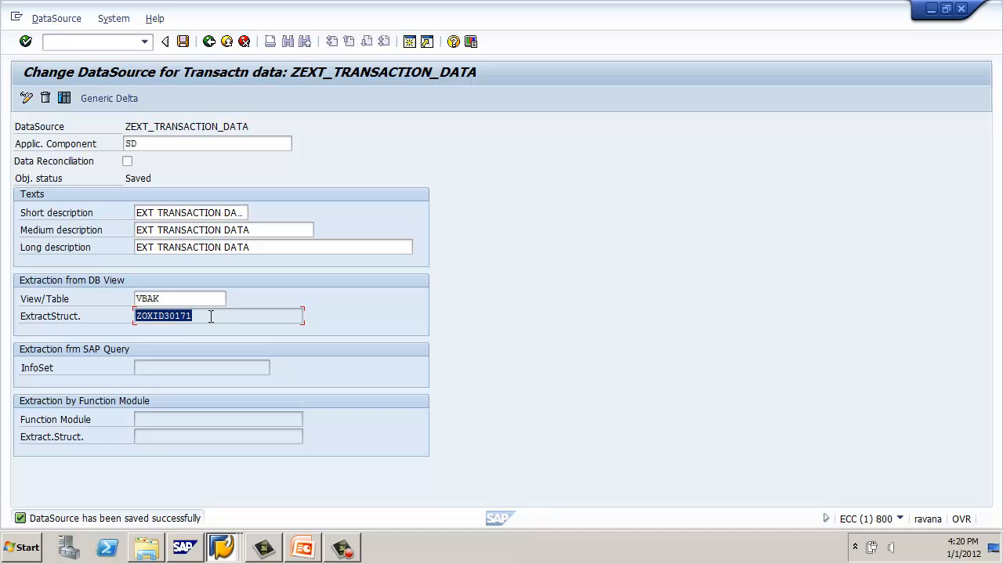
pyautogui.click(209, 42)
pyautogui.click(208, 42)
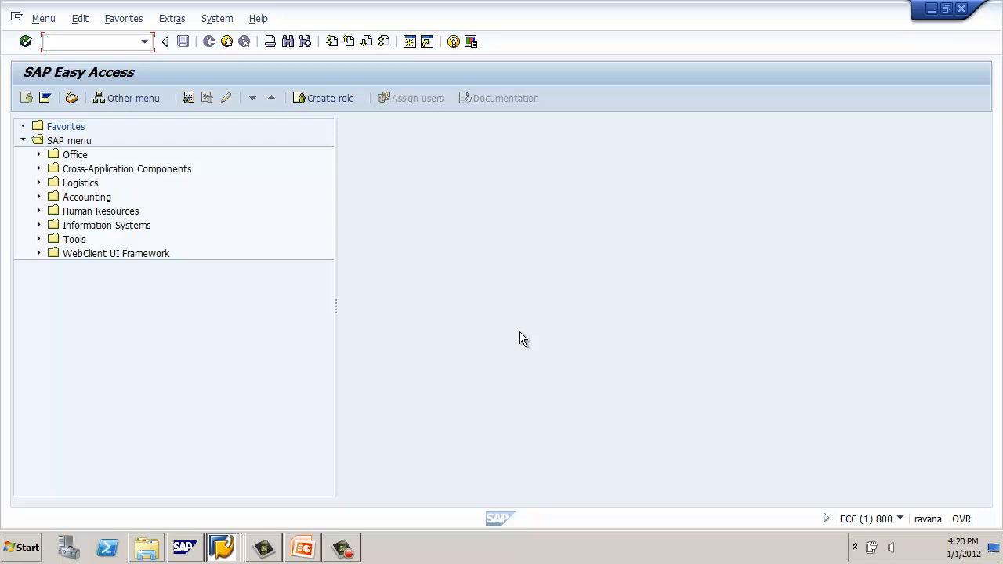
# Step: Run transaction RSA6, locate ZEXT_TRANSACTION_DATA under SD in the SAP-R/3 hierarchy, and return to SAP Easy Access
pyautogui.write('RSA6')
pyautogui.press('Return')
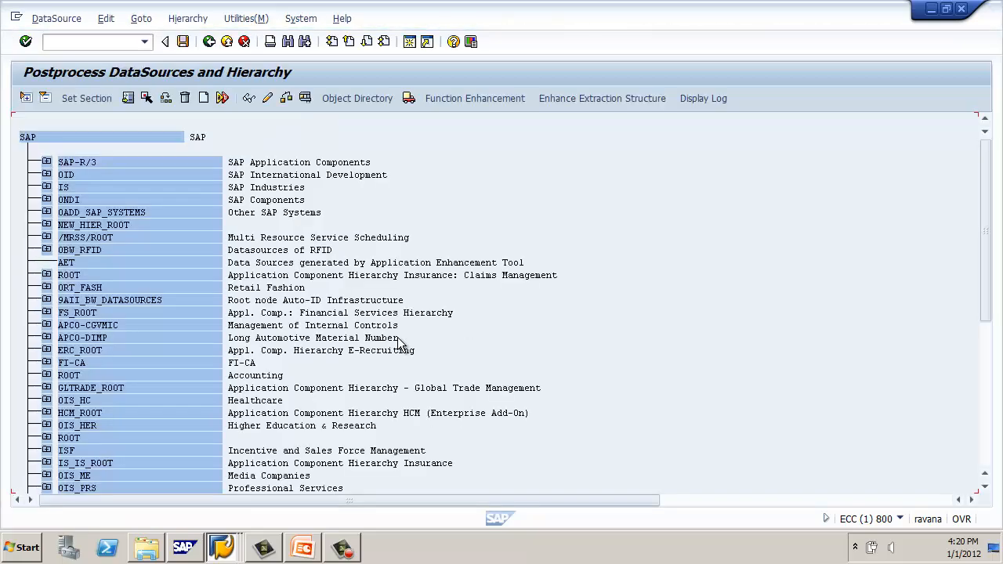
pyautogui.click(47, 162)
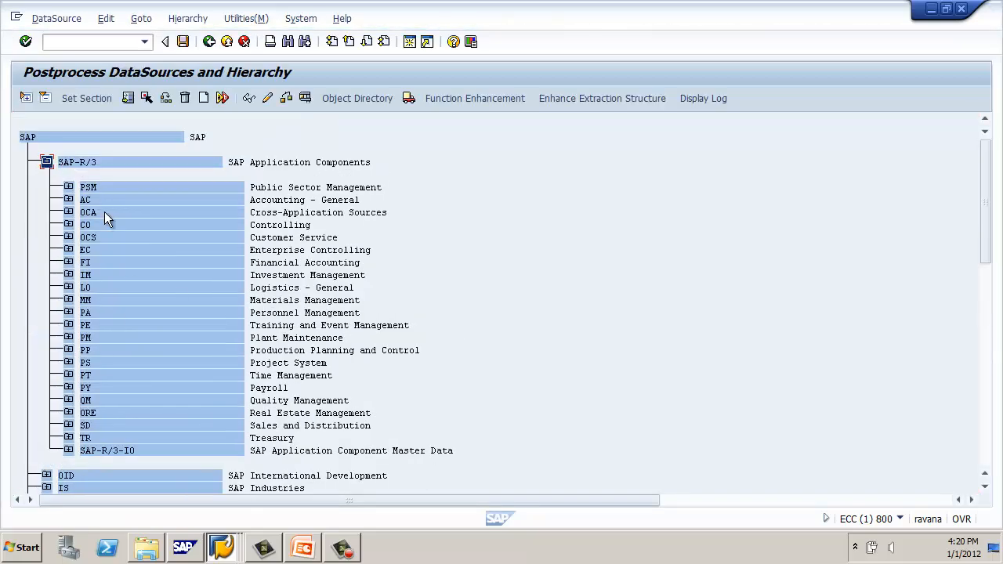
pyautogui.click(68, 425)
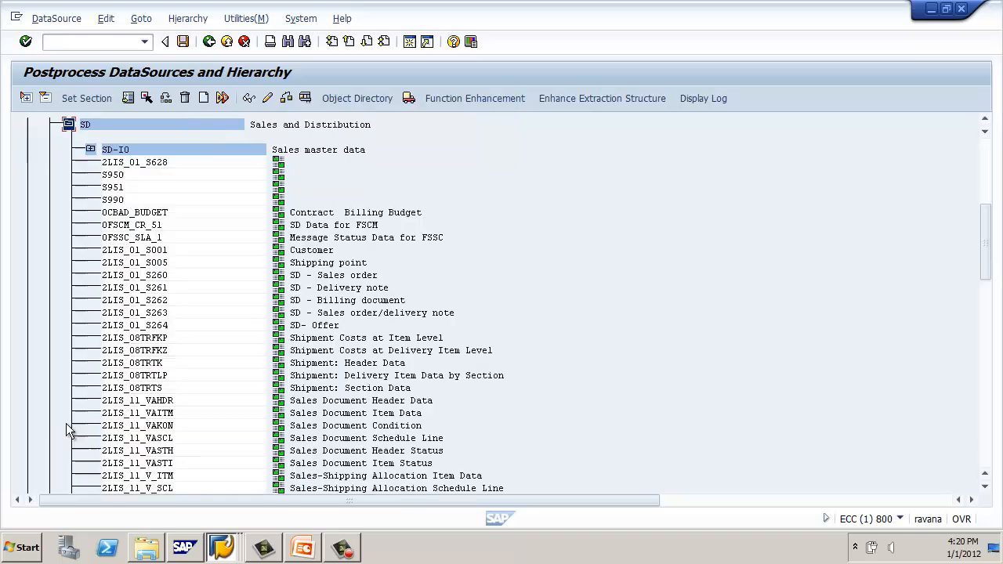
pyautogui.scroll(-2, 161, 417)
pyautogui.scroll(-5, 161, 418)
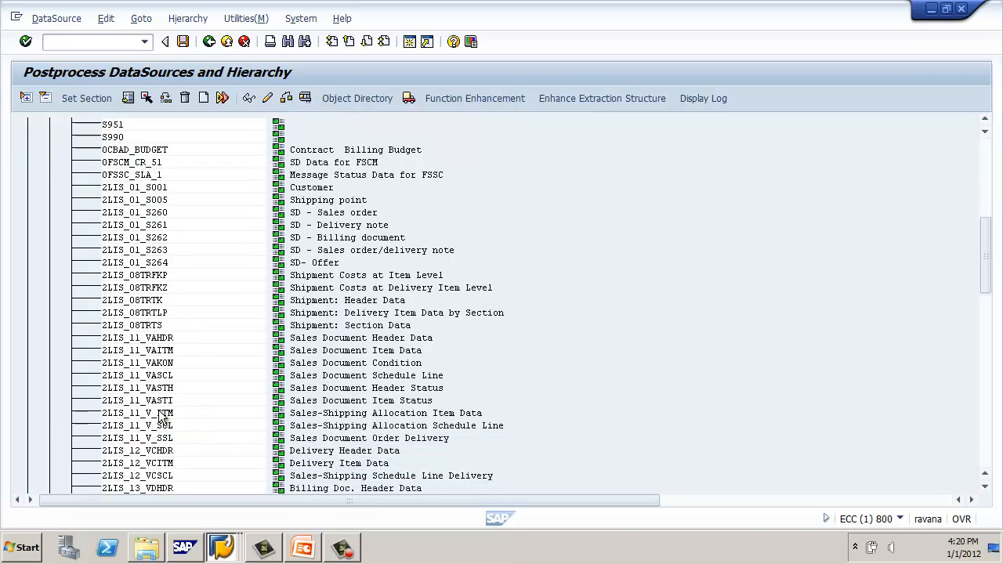
pyautogui.scroll(-4, 158, 415)
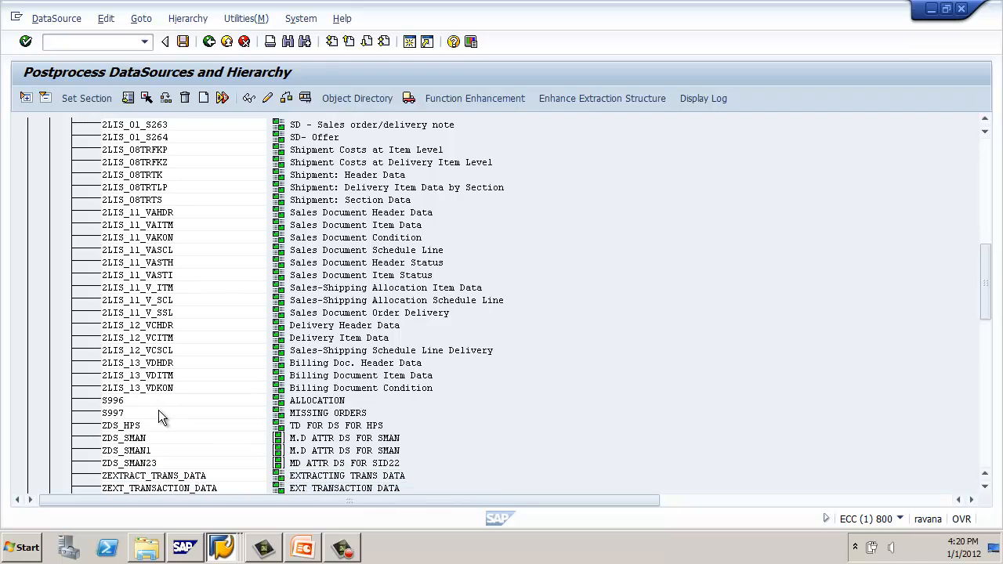
pyautogui.click(116, 413)
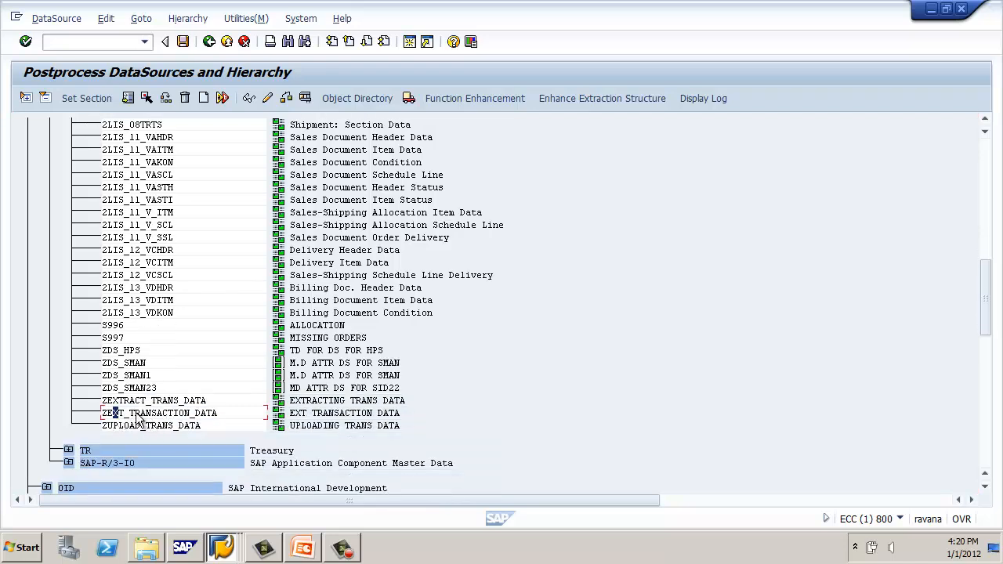
pyautogui.click(199, 415)
pyautogui.click(209, 42)
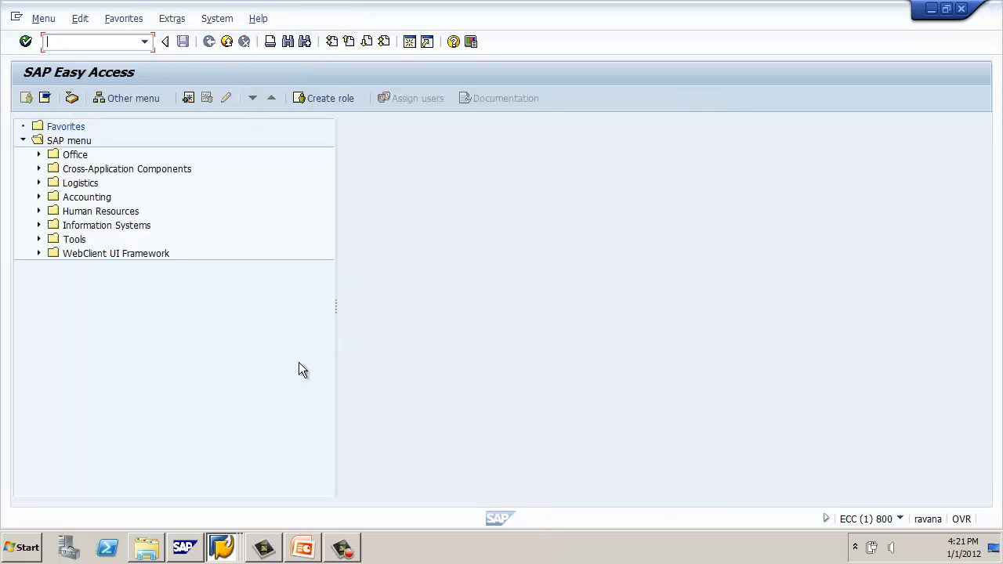
# Step: Switch to the BW session DEV, run transaction RSA13, and check the connection of source system ECC Client 800
pyautogui.click(222, 550)
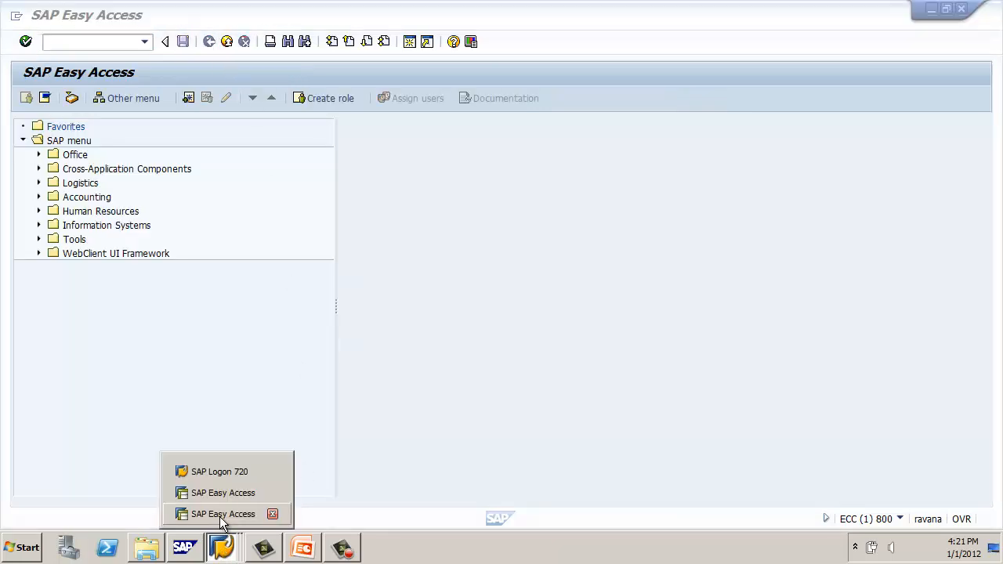
pyautogui.click(223, 514)
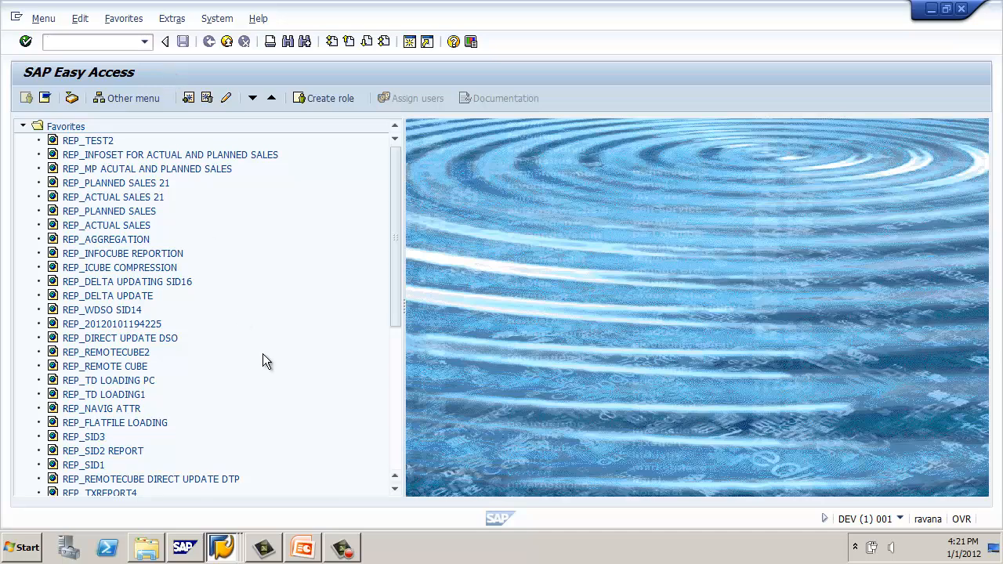
pyautogui.write('RSA13')
pyautogui.press('Return')
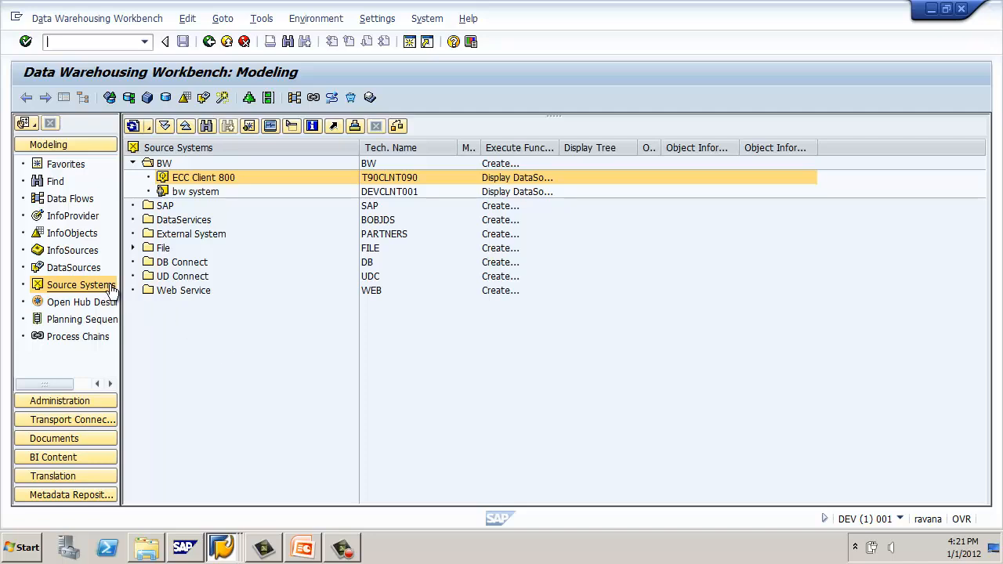
pyautogui.rightClick(212, 177)
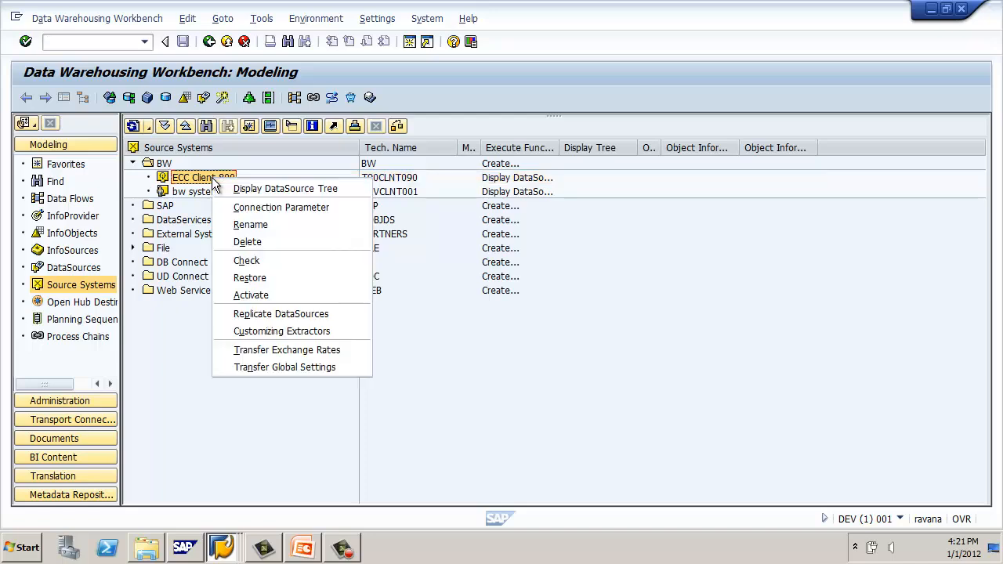
pyautogui.click(254, 263)
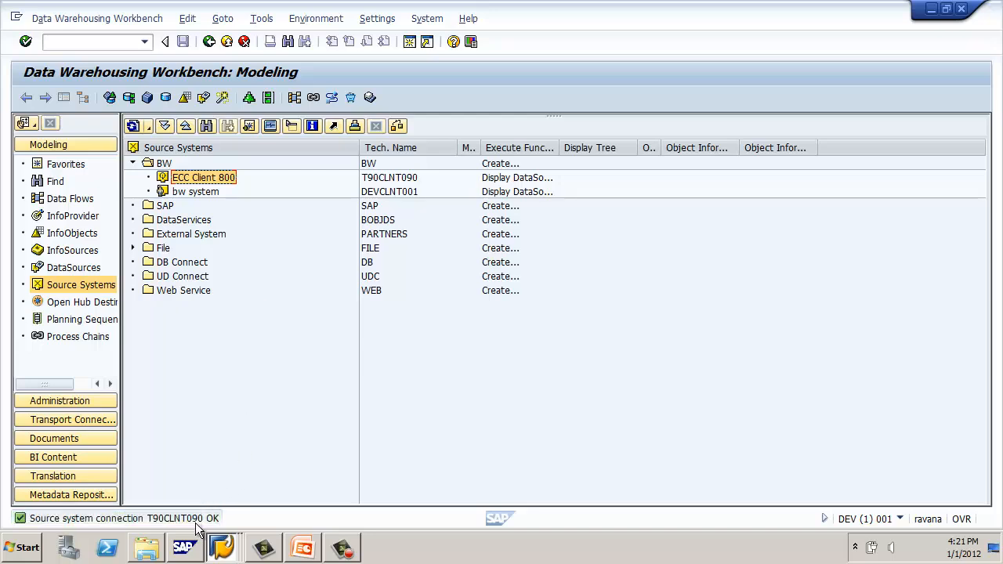
# Step: Display the DataSource tree of ECC Client 800, look through Sales and Distribution including Sales master data, and return to SAP Easy Access
pyautogui.doubleClick(217, 181)
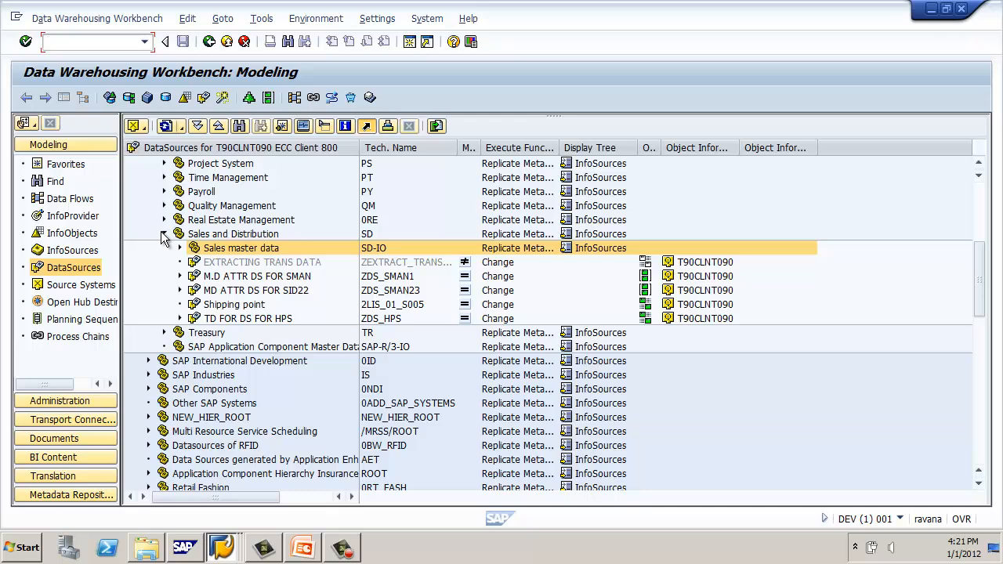
pyautogui.click(228, 234)
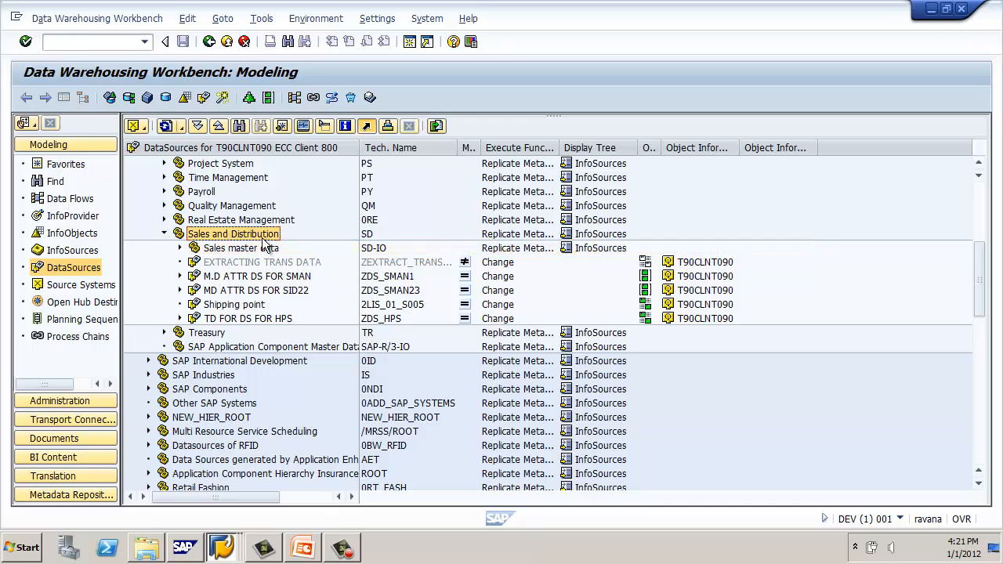
pyautogui.click(267, 248)
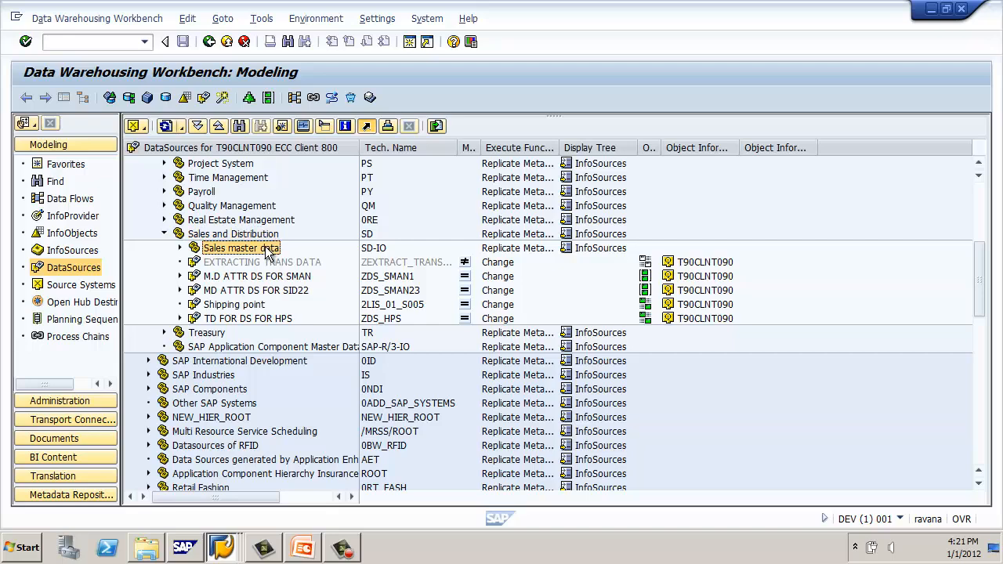
pyautogui.rightClick(266, 250)
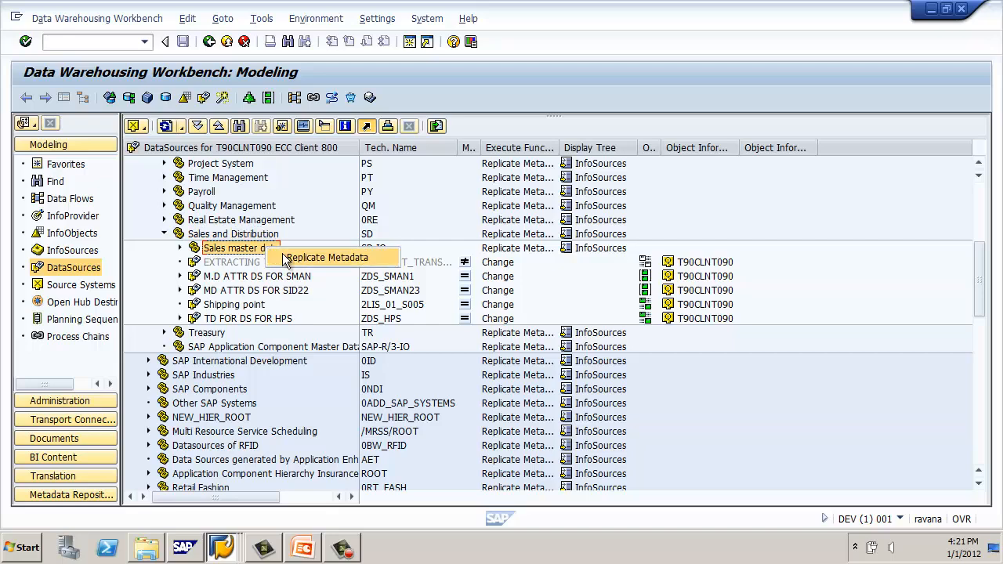
pyautogui.click(239, 249)
pyautogui.click(181, 248)
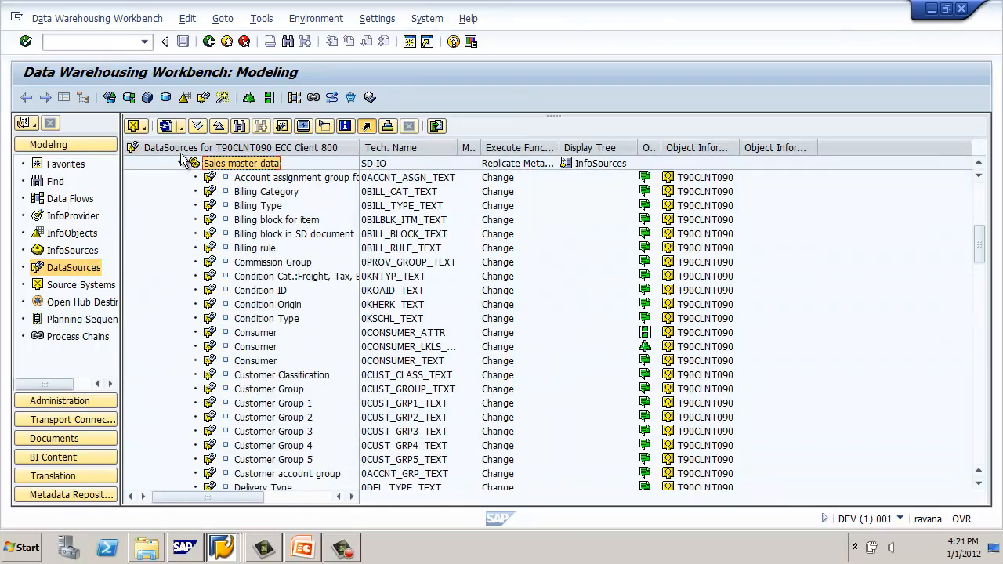
pyautogui.click(180, 164)
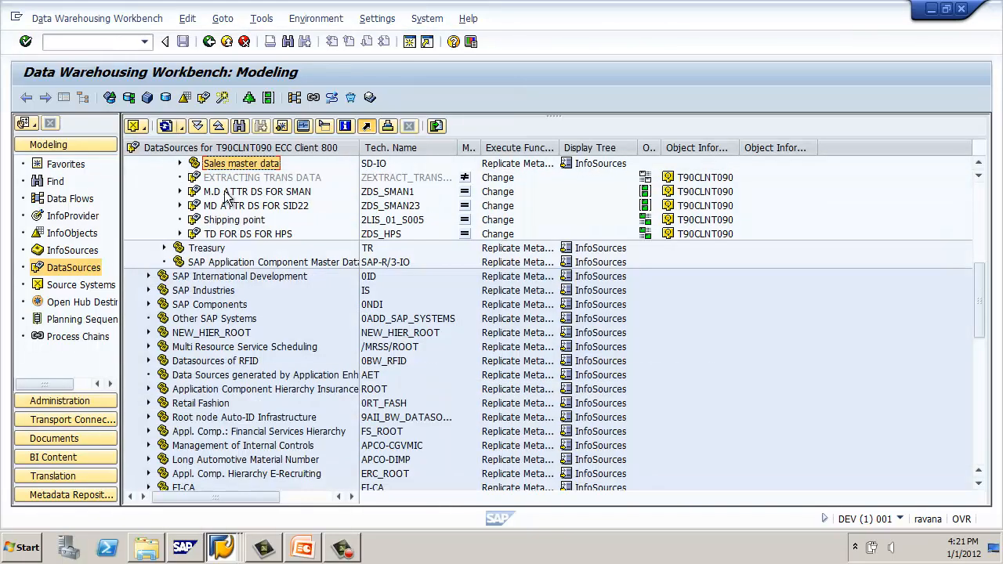
pyautogui.scroll(4, 255, 284)
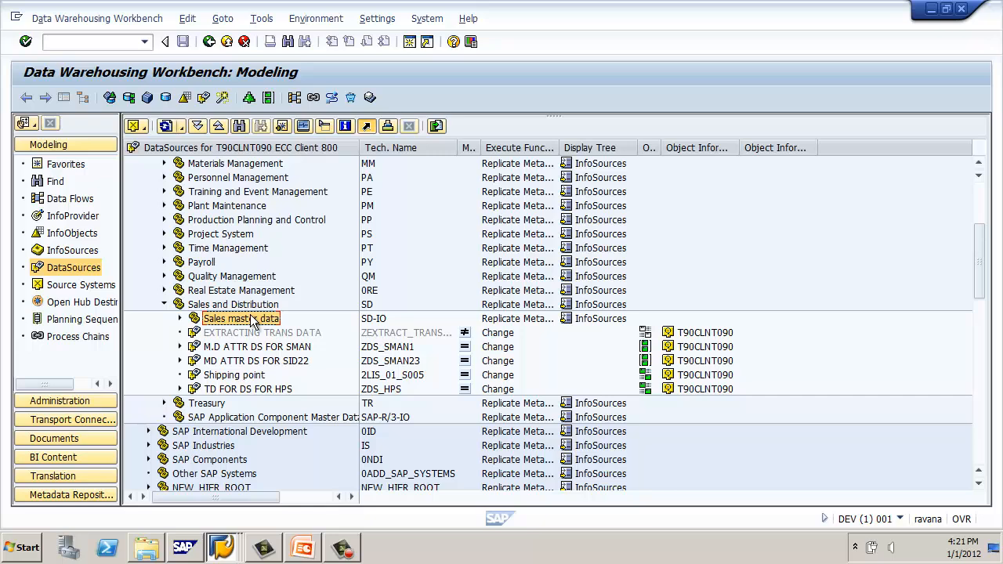
pyautogui.click(210, 43)
# Step: Run transaction RSDS in the BW session to open the DataSource Repository
pyautogui.write('RSDS')
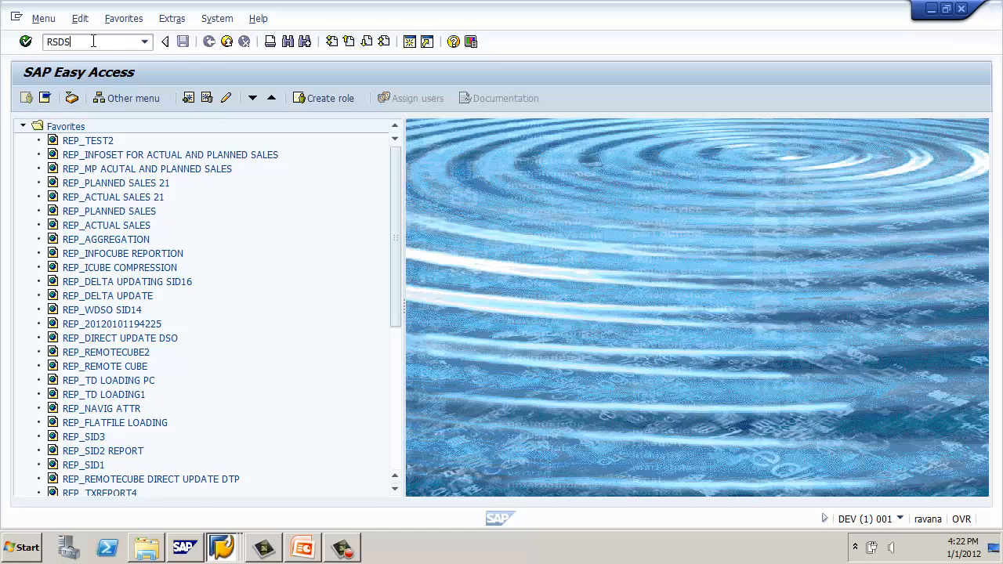
pyautogui.press('Return')
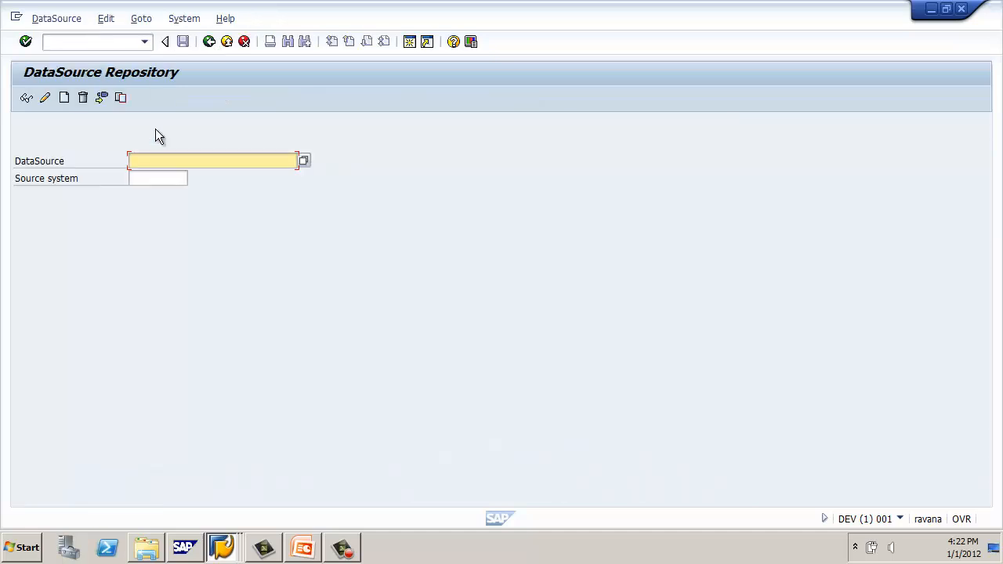
pyautogui.click(222, 548)
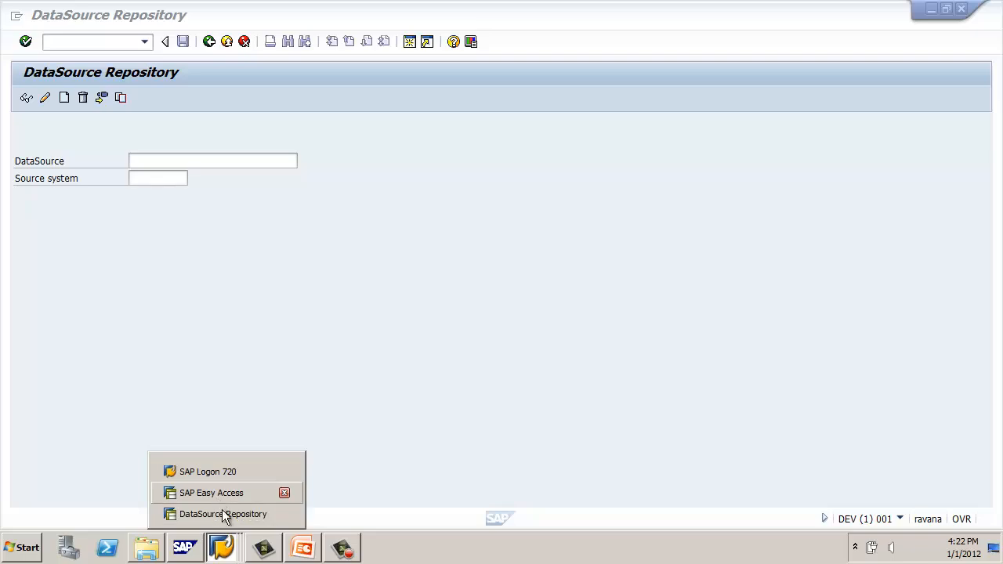
pyautogui.click(224, 516)
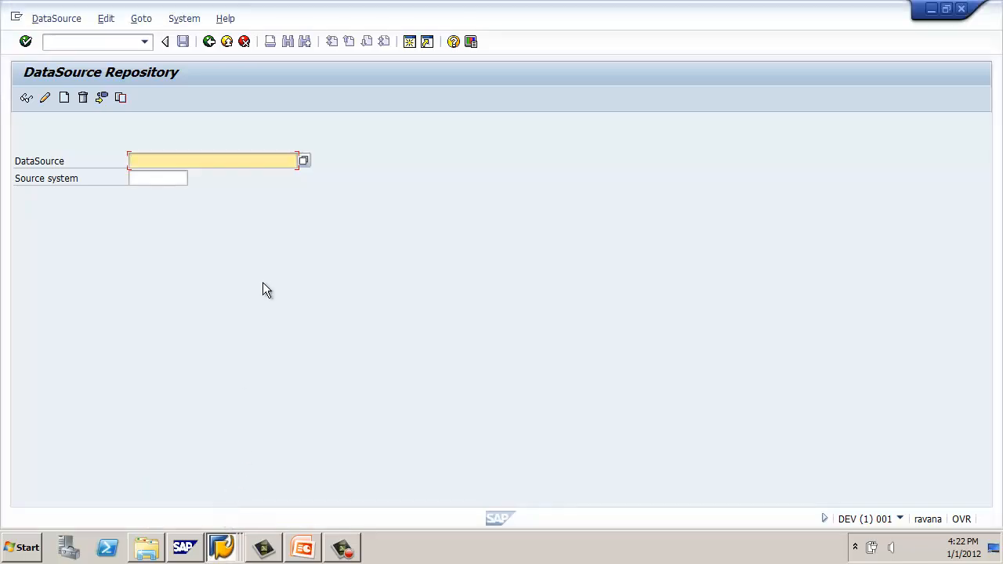
# Step: Switch to the ECC session, run transaction RSO2, and copy the transaction DataSource name ZEXT_TRANSACTION_DATA
pyautogui.click(222, 547)
pyautogui.click(235, 495)
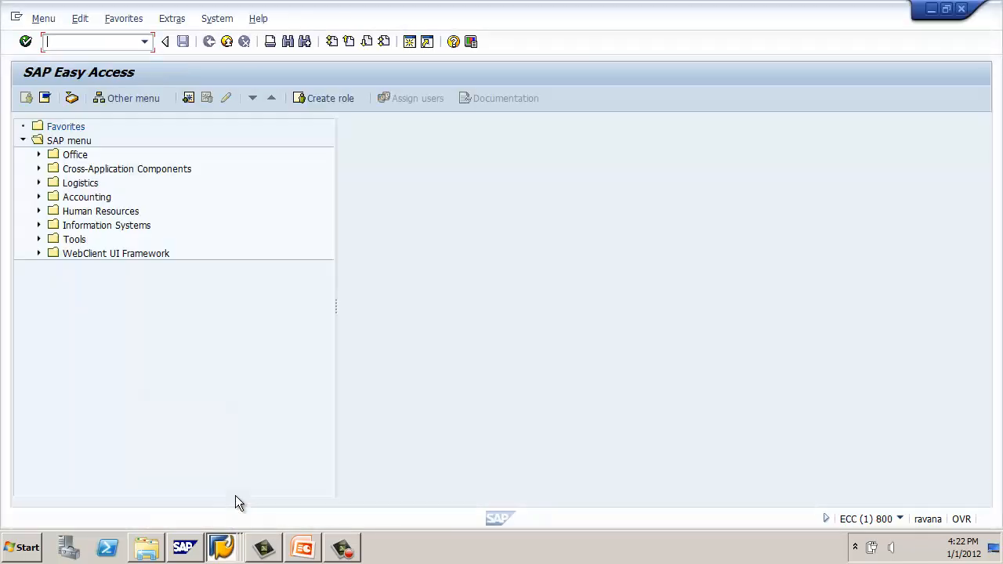
pyautogui.click(149, 39)
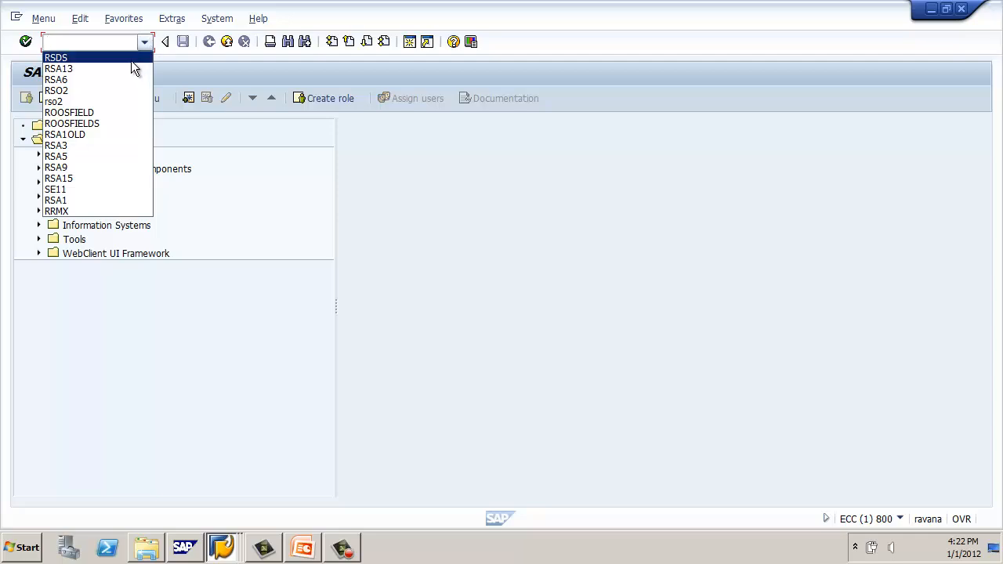
pyautogui.click(120, 88)
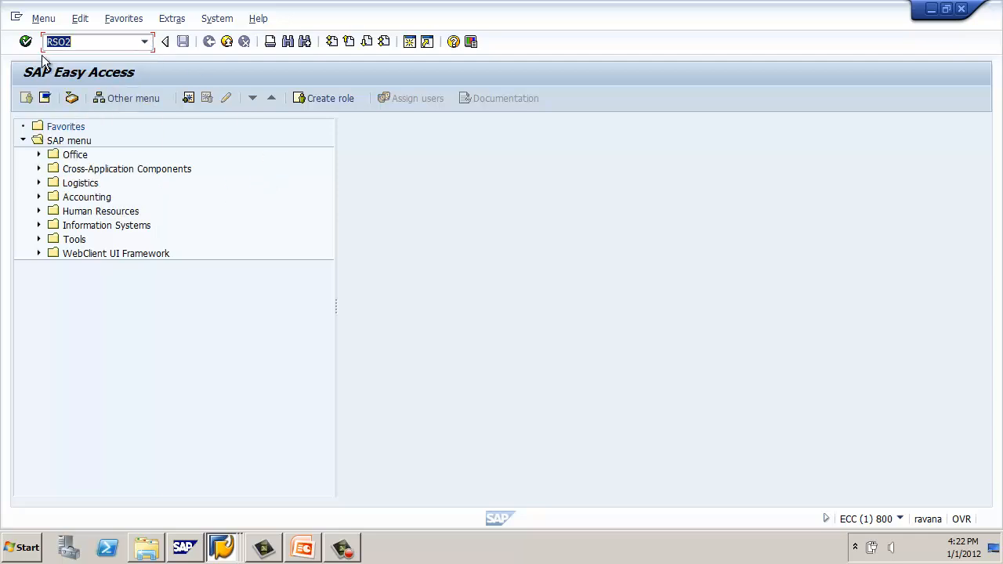
pyautogui.click(26, 41)
pyautogui.moveTo(318, 181); pyautogui.dragTo(111, 177)
pyautogui.hotkey('ctrl', 'c')
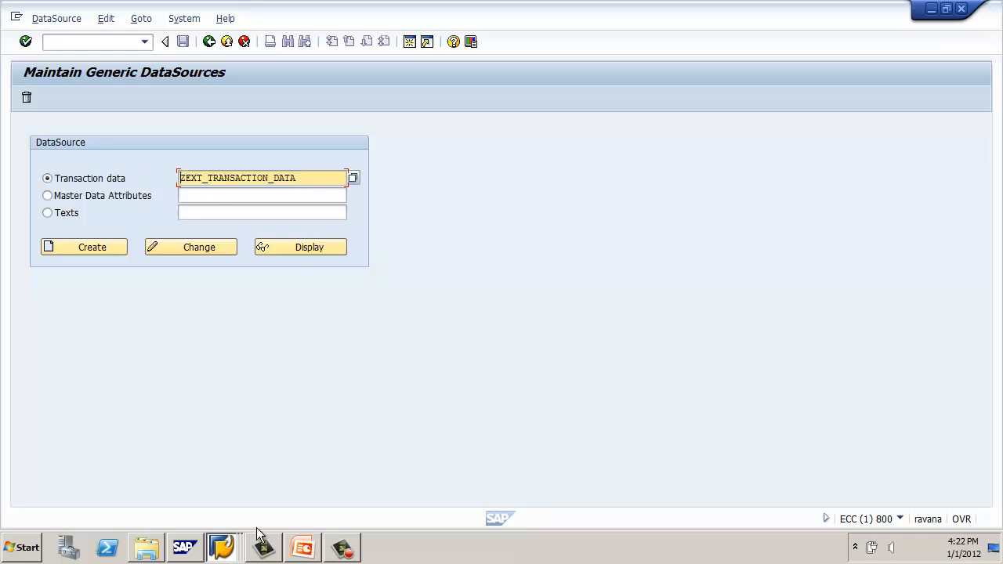
# Step: Back in the BW DataSource Repository, enter DataSource ZEXT_TRANSACTION_DATA and source system T90CLNT090
pyautogui.click(223, 548)
pyautogui.click(210, 514)
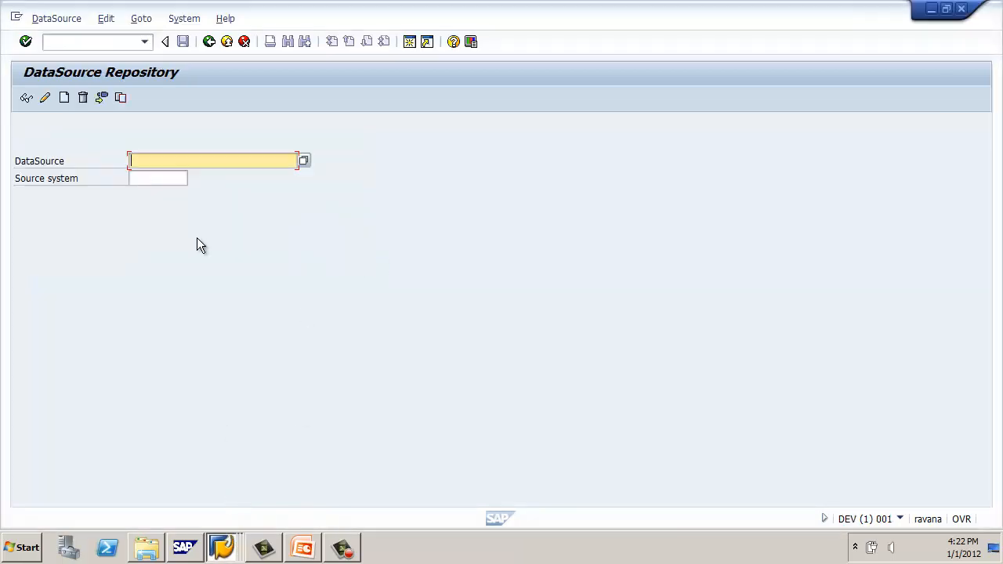
pyautogui.hotkey('ctrl', 'v')
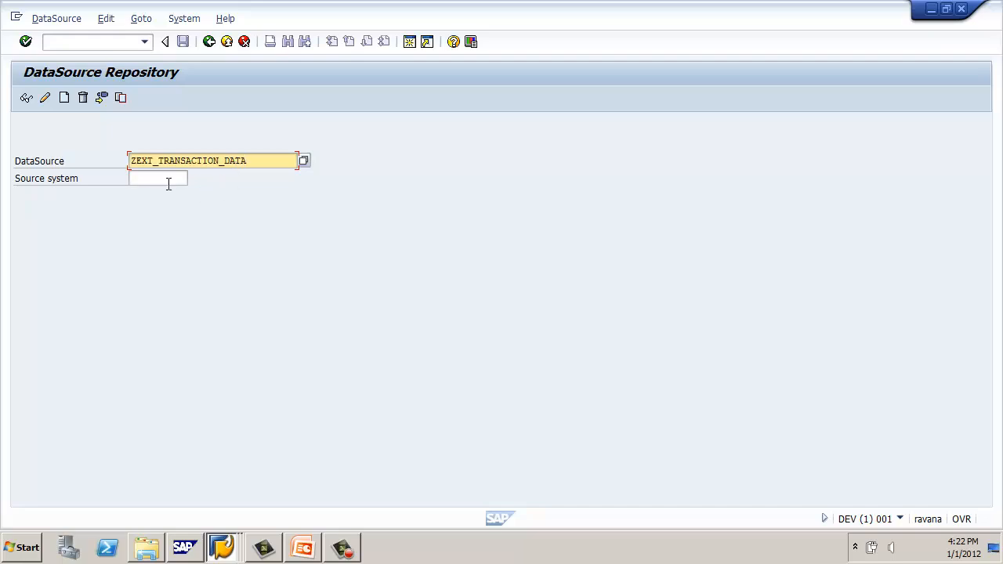
pyautogui.click(162, 182)
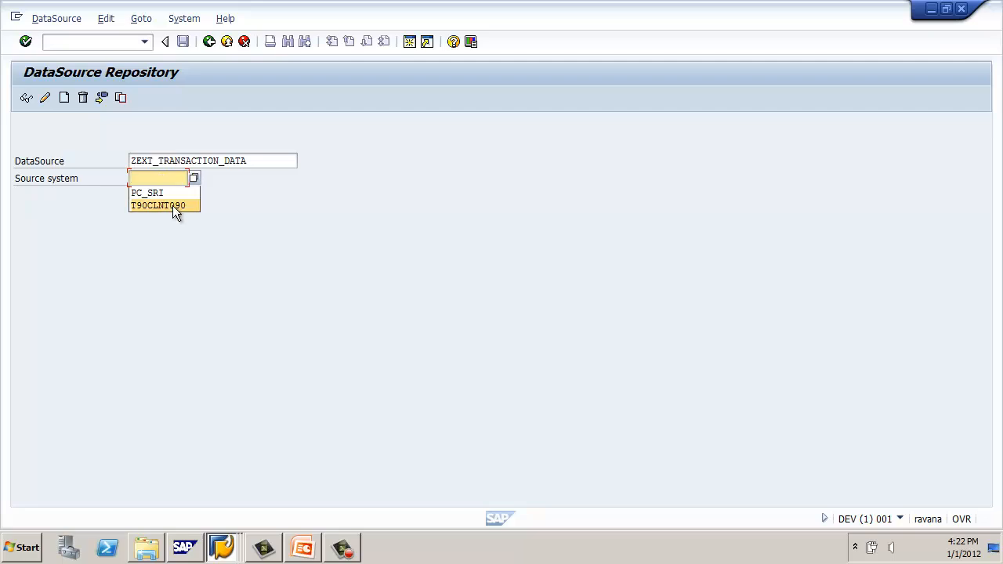
pyautogui.click(172, 205)
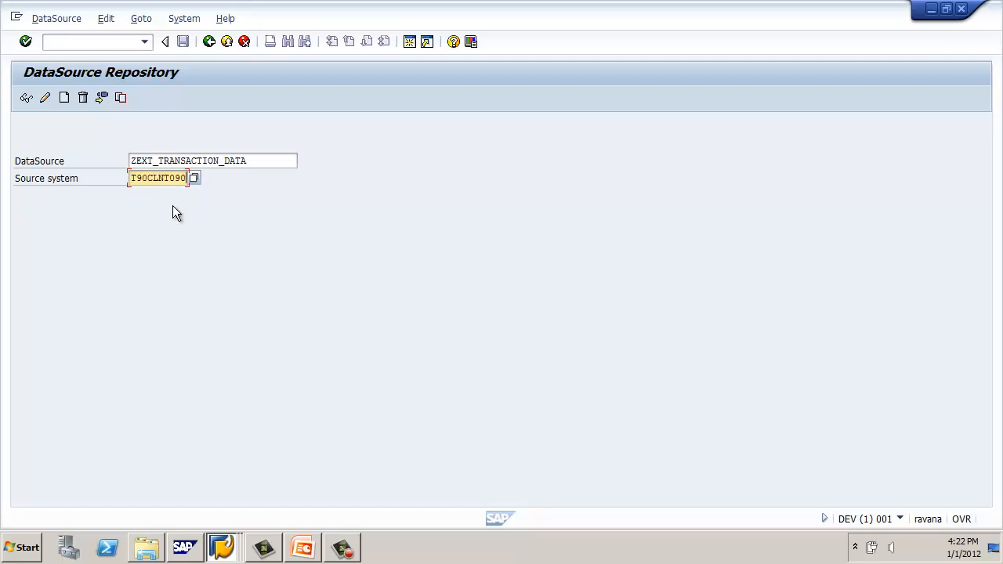
# Step: Replicate the DataSource into BW as DataSource (RSDS) and return to SAP Easy Access
pyautogui.click(62, 23)
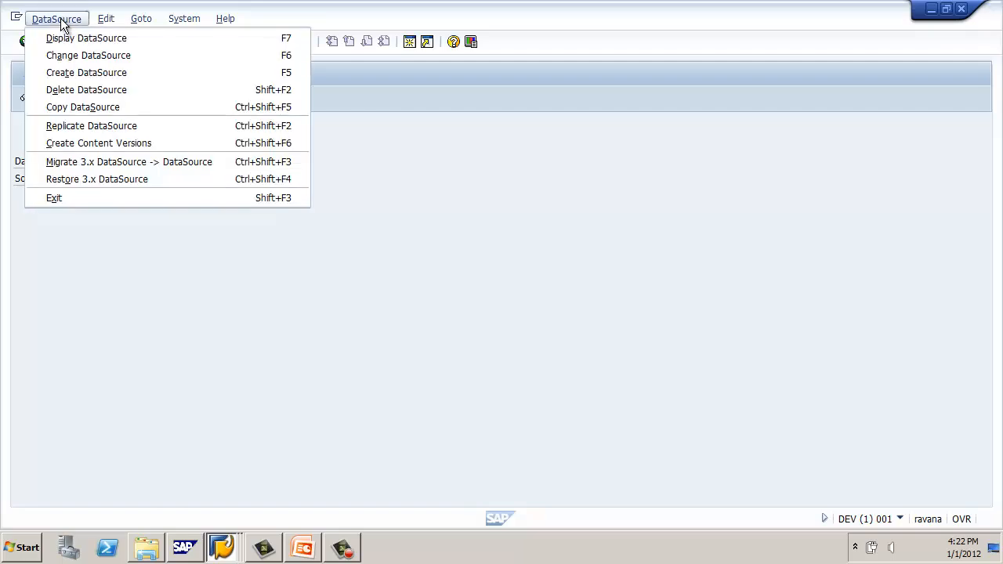
pyautogui.click(112, 125)
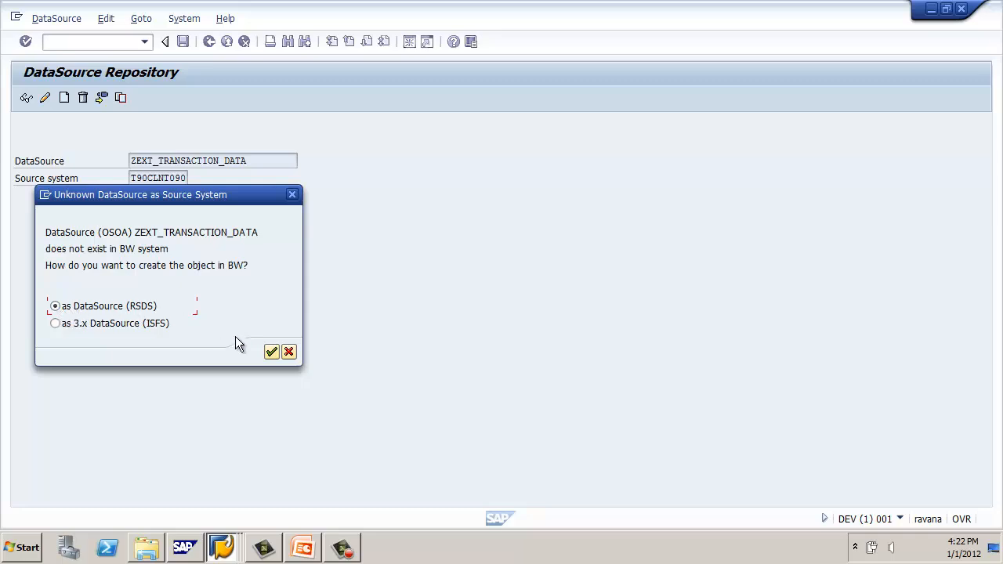
pyautogui.click(272, 352)
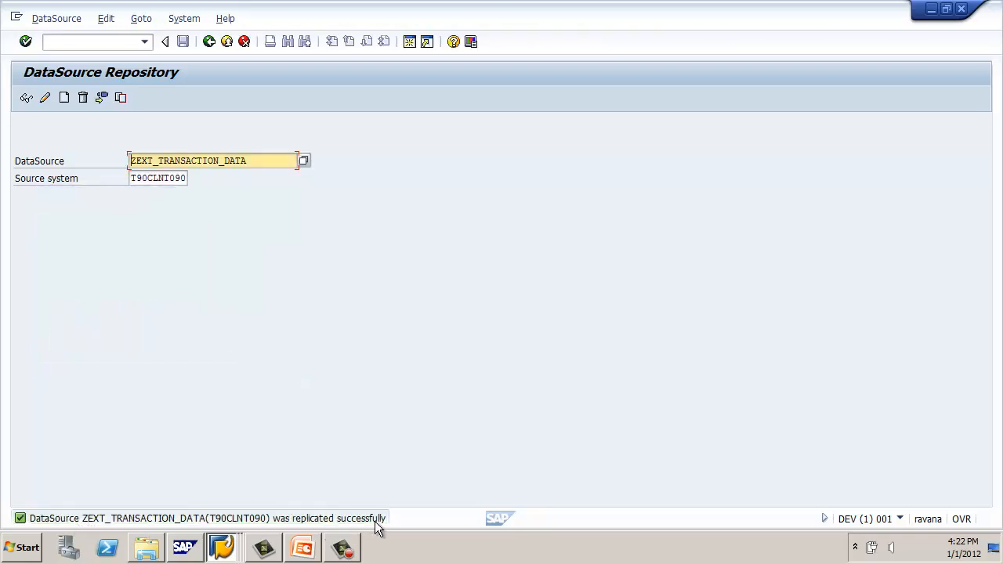
pyautogui.click(208, 42)
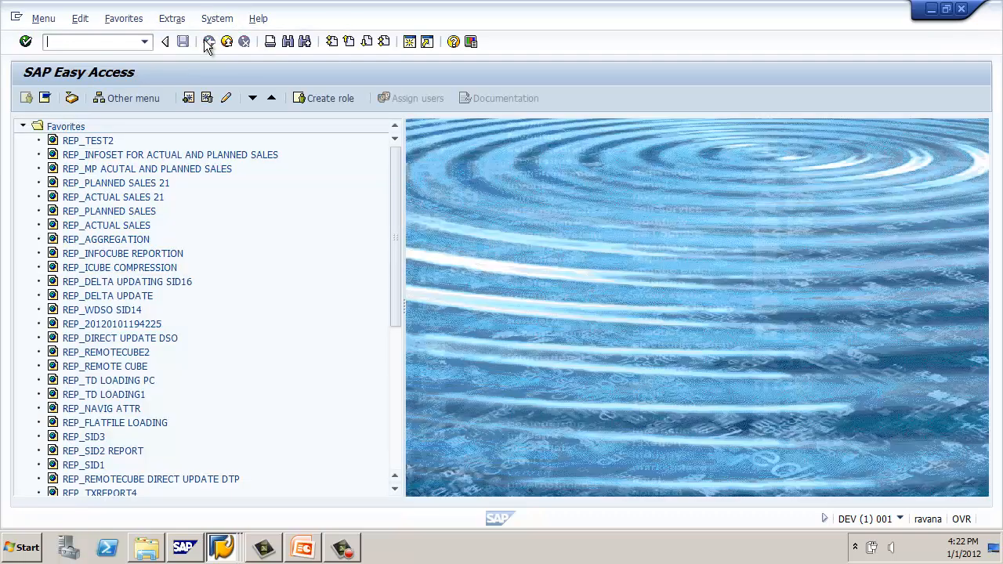
# Step: Run transaction RSA13, display the DataSource tree of ECC Client 800, and locate ZEXT_TRANSACTION_DATA under Sales and Distribution
pyautogui.click(144, 42)
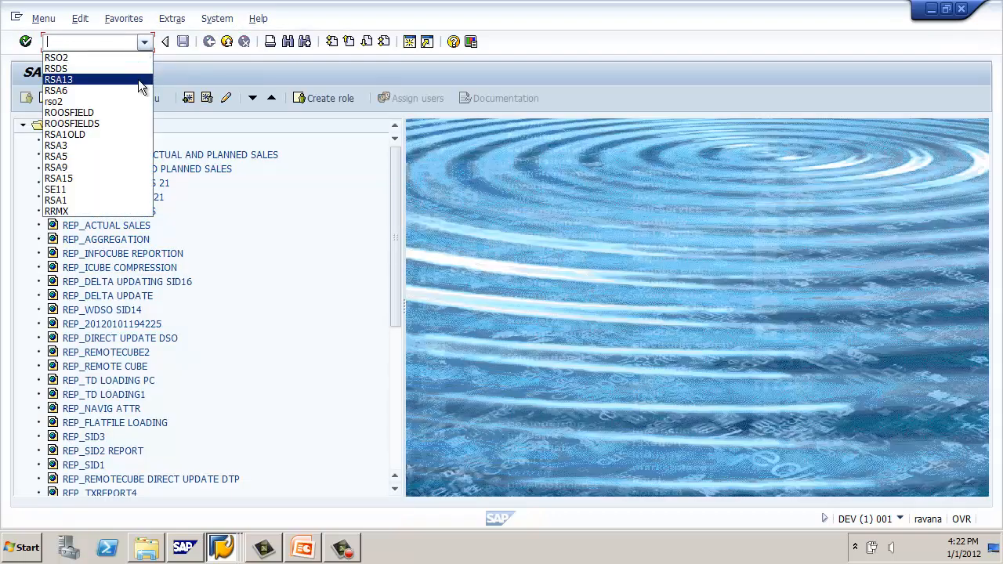
pyautogui.click(138, 79)
pyautogui.press('Return')
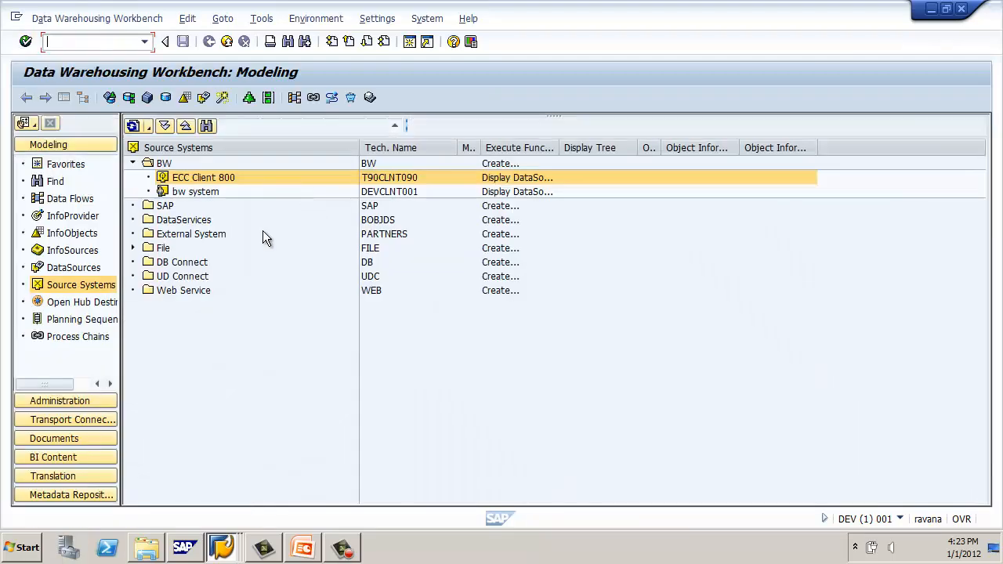
pyautogui.doubleClick(181, 183)
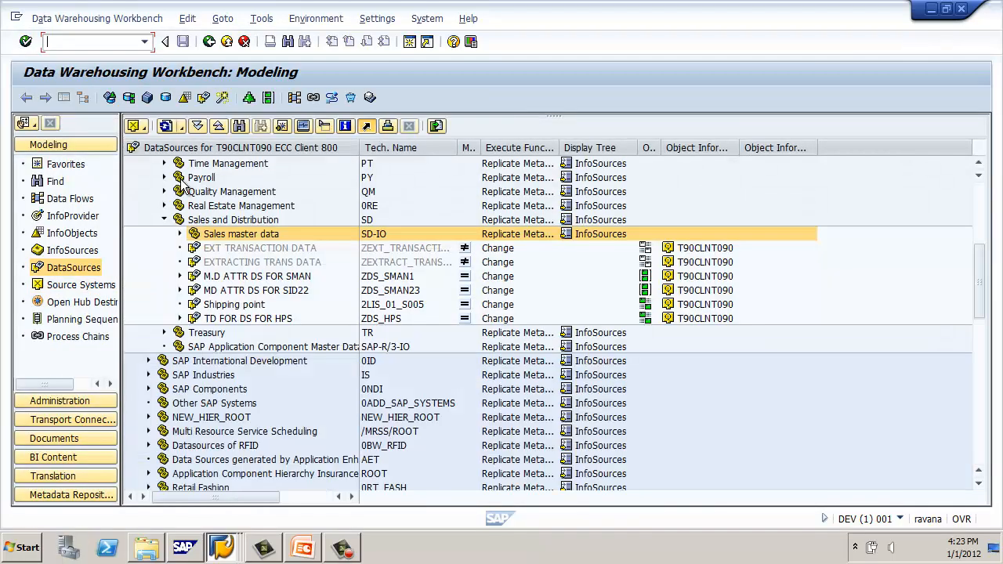
pyautogui.click(276, 262)
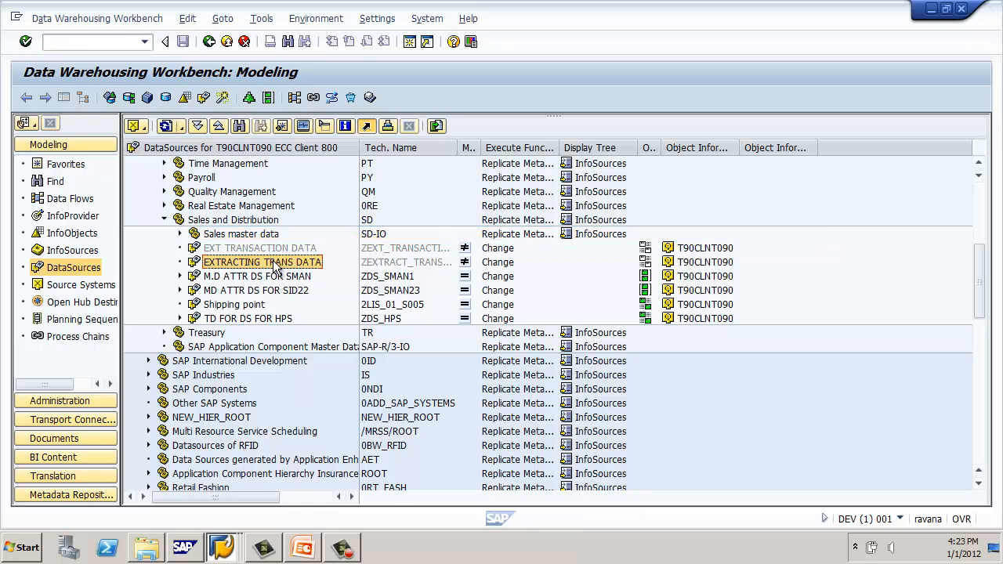
pyautogui.click(385, 249)
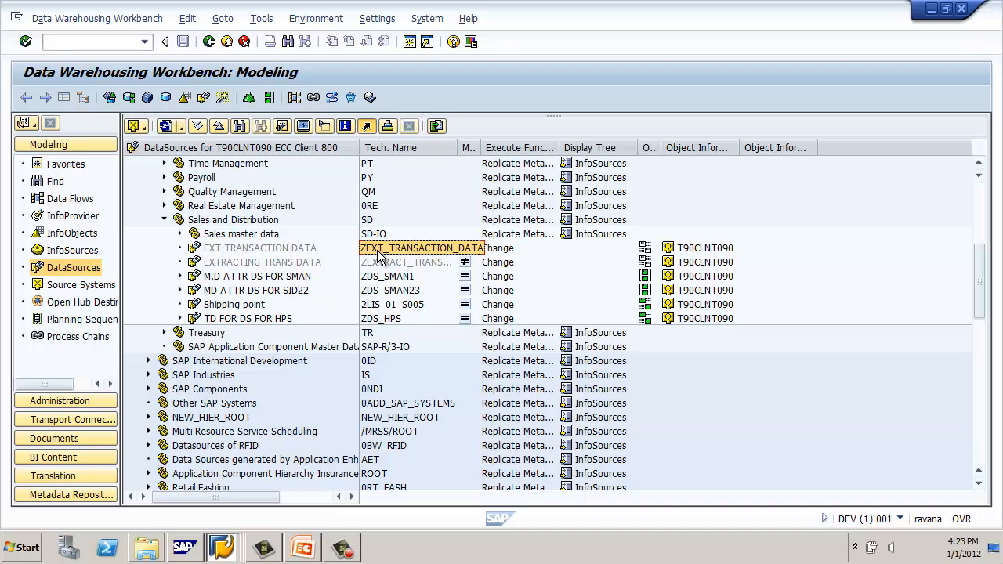
# Step: Open DataSource ZEXT_TRANSACTION_DATA for changing, activate it, and return to the DataSource tree
pyautogui.rightClick(312, 249)
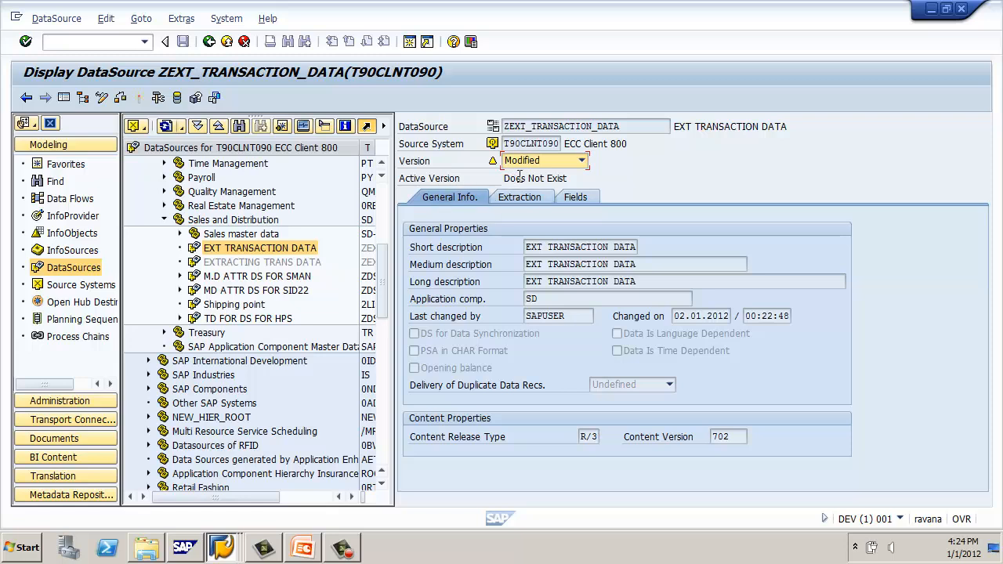
pyautogui.click(107, 99)
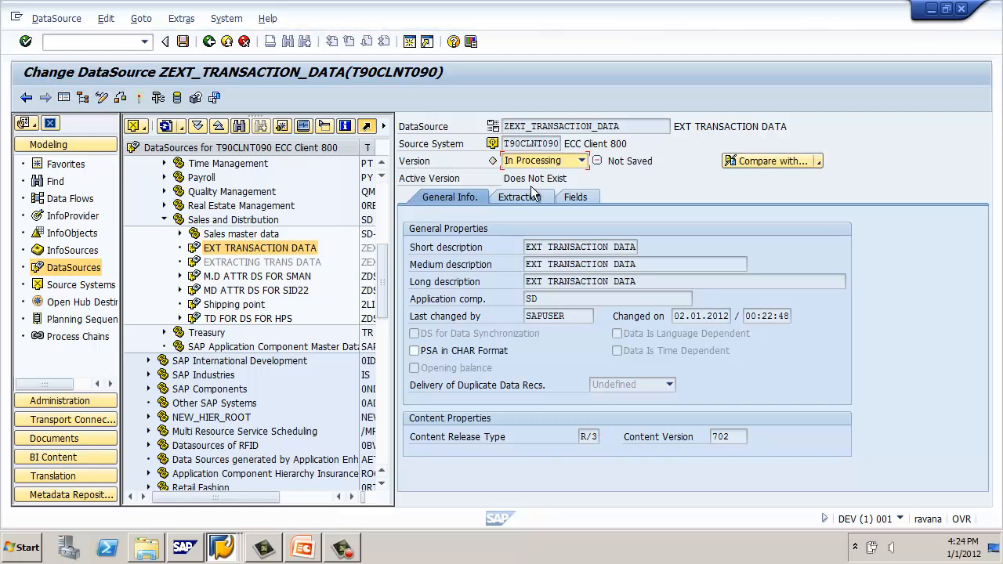
pyautogui.click(137, 98)
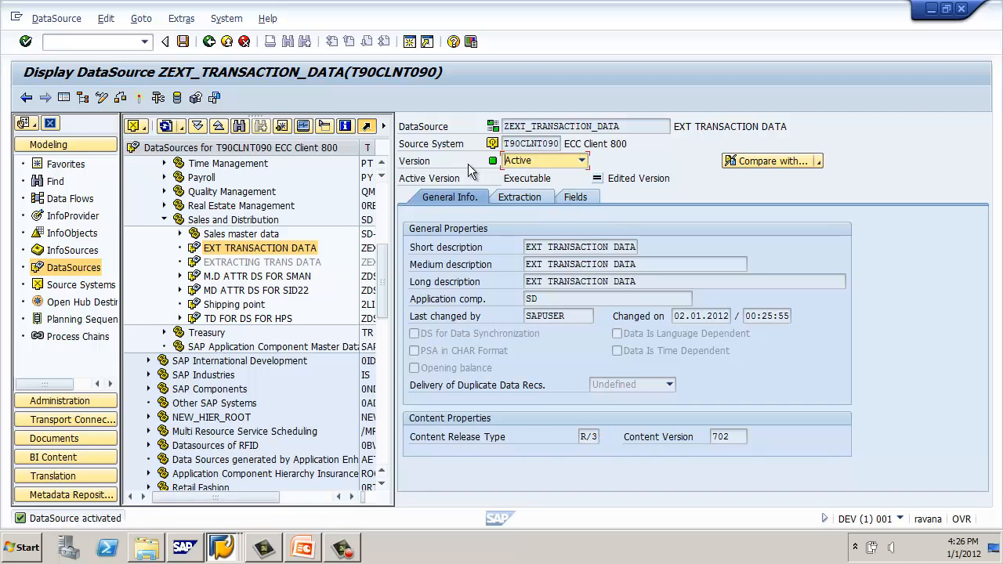
pyautogui.click(209, 41)
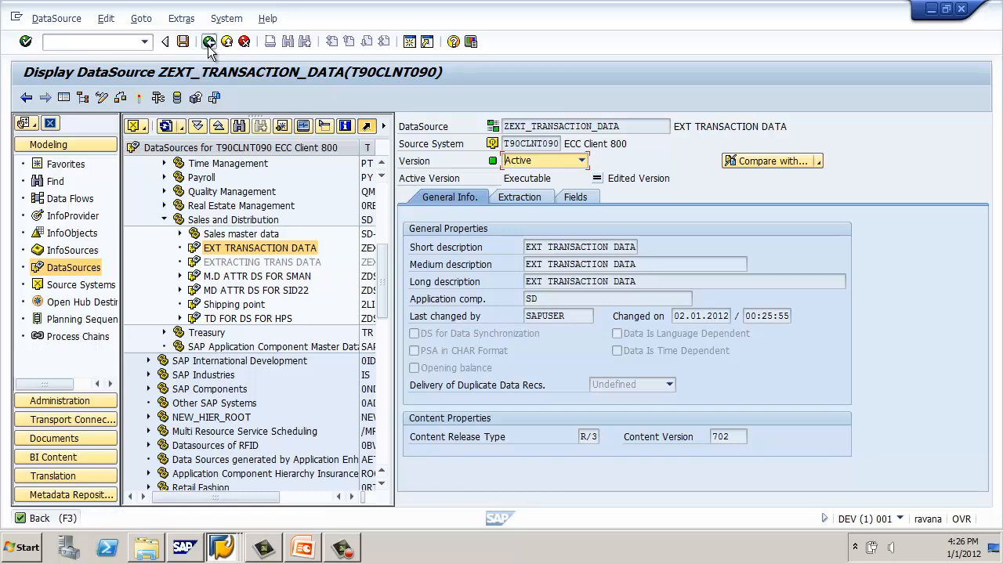
# Step: Create an InfoPackage for ZEXT_TRANSACTION_DATA with the description EXT TRANSACTION DATA FROM R/3 and save it
pyautogui.rightClick(300, 251)
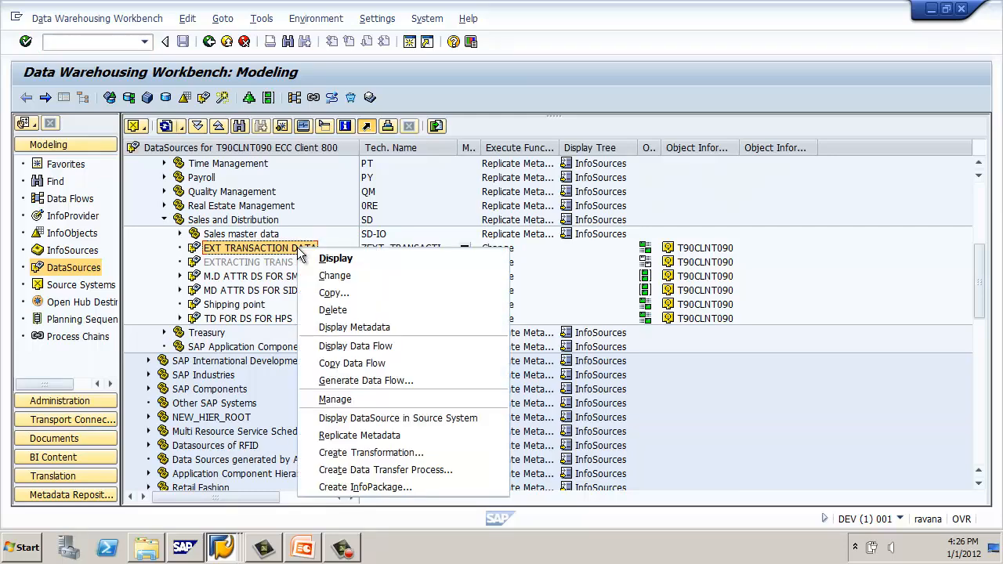
pyautogui.click(342, 487)
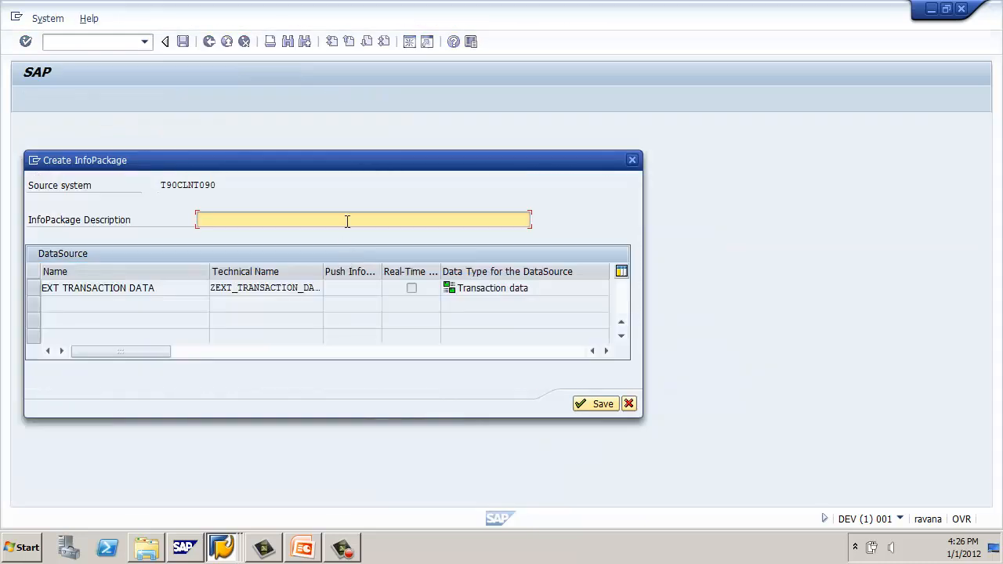
pyautogui.write('LOA')
pyautogui.press('BackSpace')
pyautogui.press('BackSpace')
pyautogui.press('BackSpace')
pyautogui.write('EXTRAC')
pyautogui.press('BackSpace')
pyautogui.press('BackSpace')
pyautogui.press('BackSpace')
pyautogui.write('TRANSACTION D')
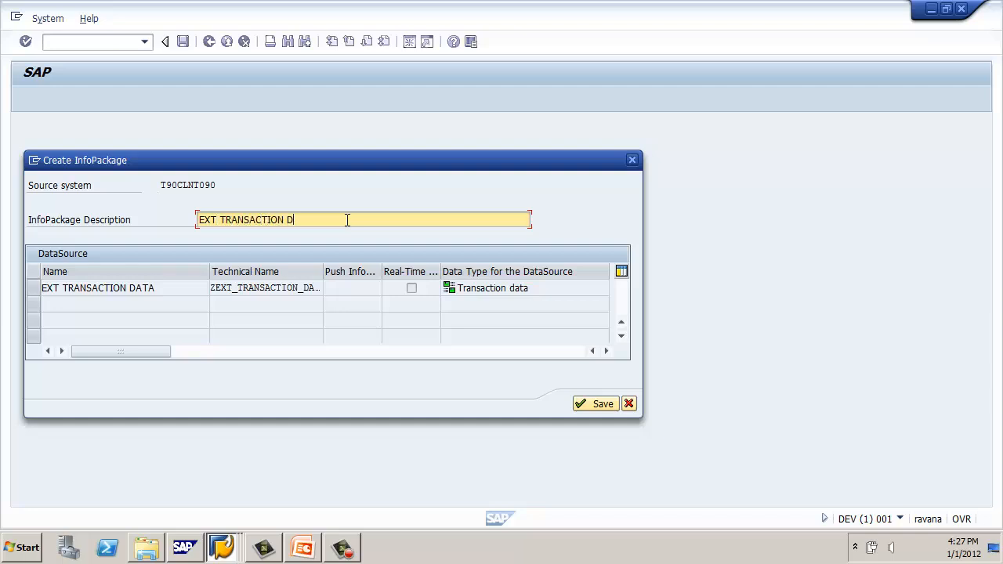
pyautogui.write('ATA FROM R/3')
pyautogui.click(35, 288)
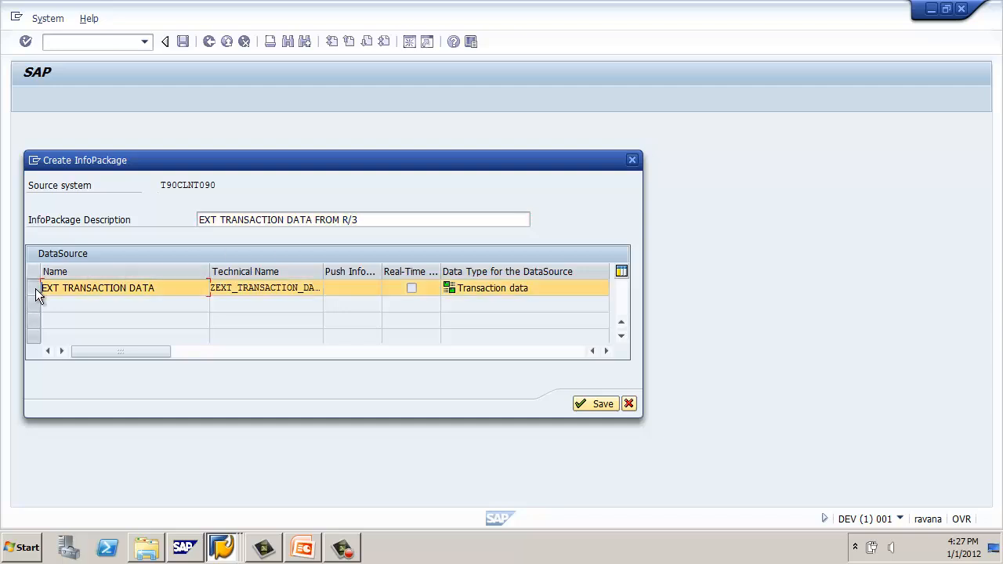
pyautogui.click(592, 403)
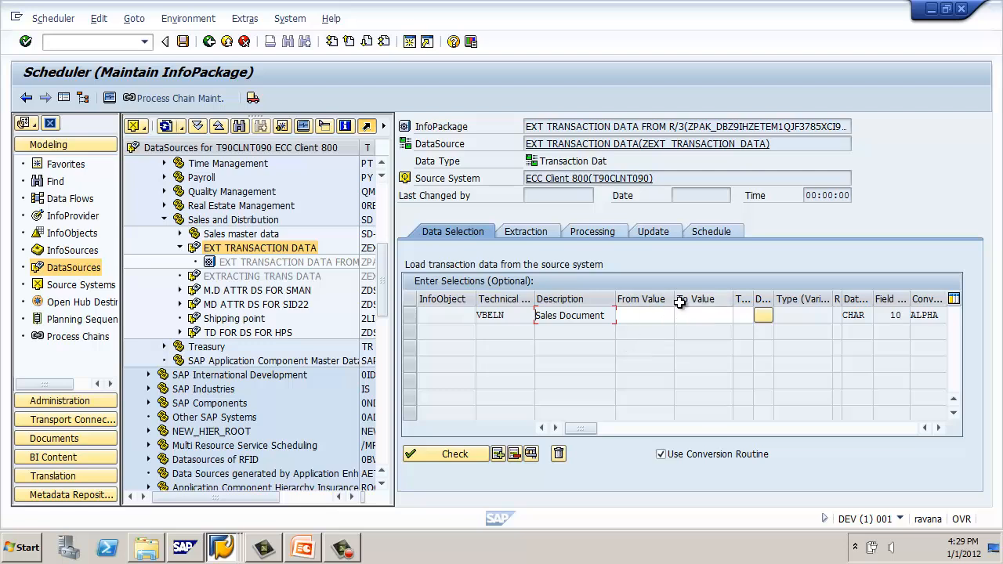
pyautogui.click(660, 257)
pyautogui.click(650, 314)
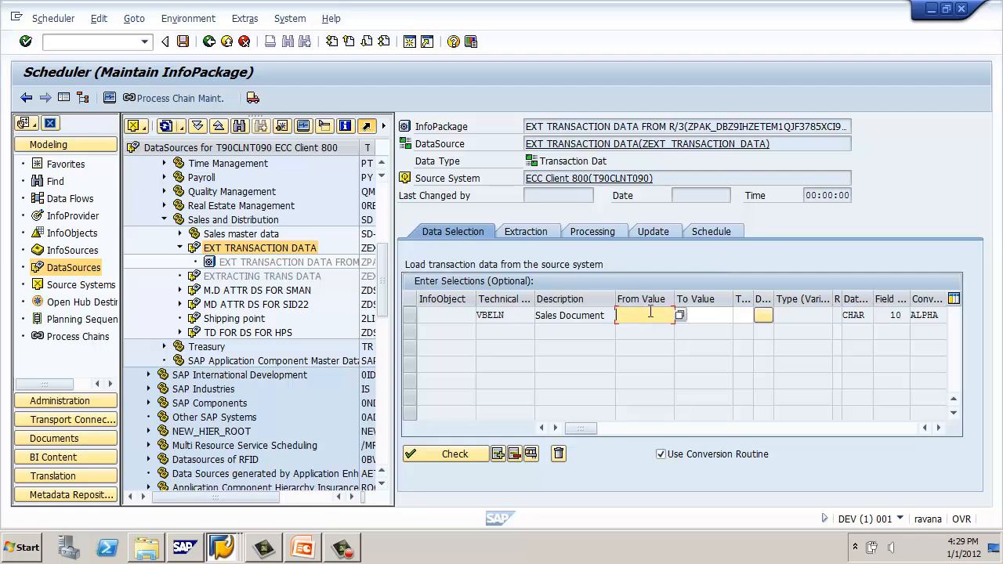
pyautogui.write('00')
pyautogui.write('000')
pyautogui.write('4369')
pyautogui.write('4969')
pyautogui.click(717, 315)
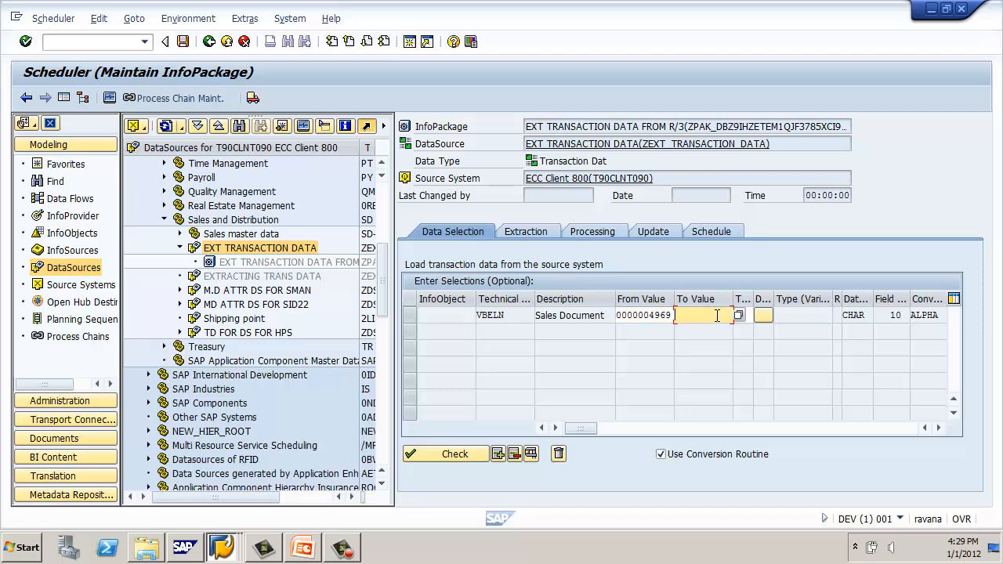
pyautogui.write('000000')
pyautogui.write('4598')
# Step: Start the InfoPackage data load immediately and open the monitor for its request
pyautogui.click(703, 231)
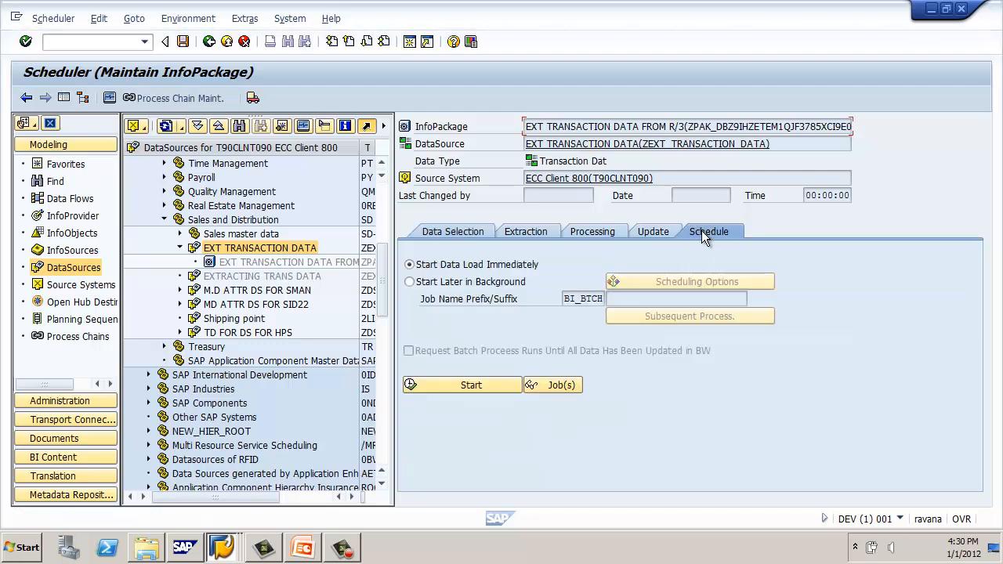
pyautogui.click(466, 384)
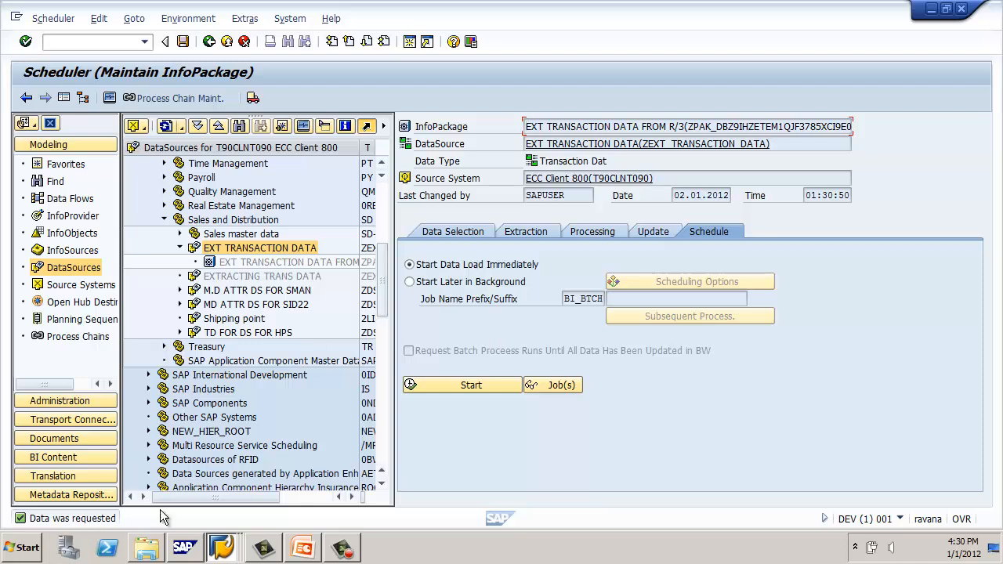
pyautogui.click(109, 99)
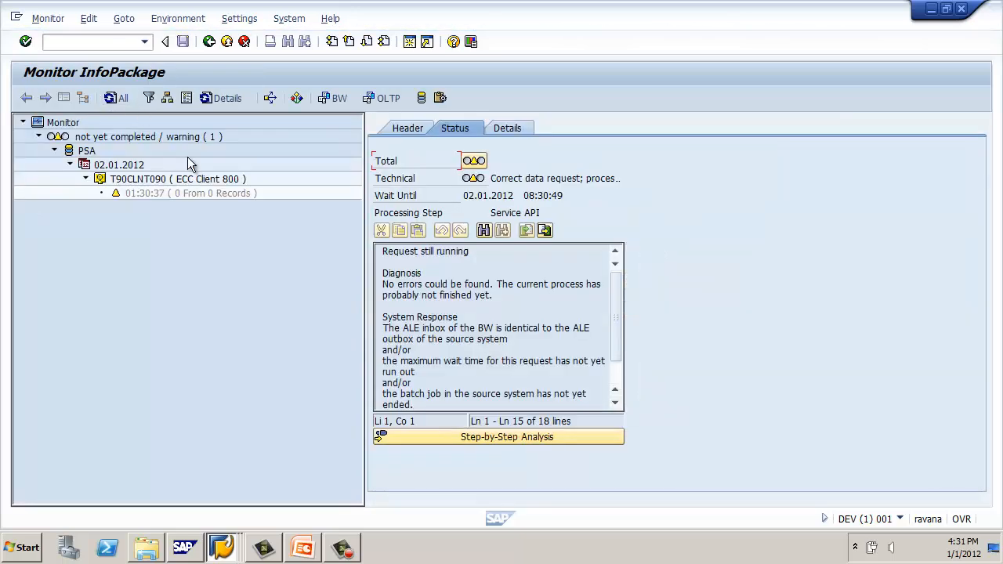
# Step: Refresh the InfoPackage monitor repeatedly and check the load request's status and record count
pyautogui.click(202, 199)
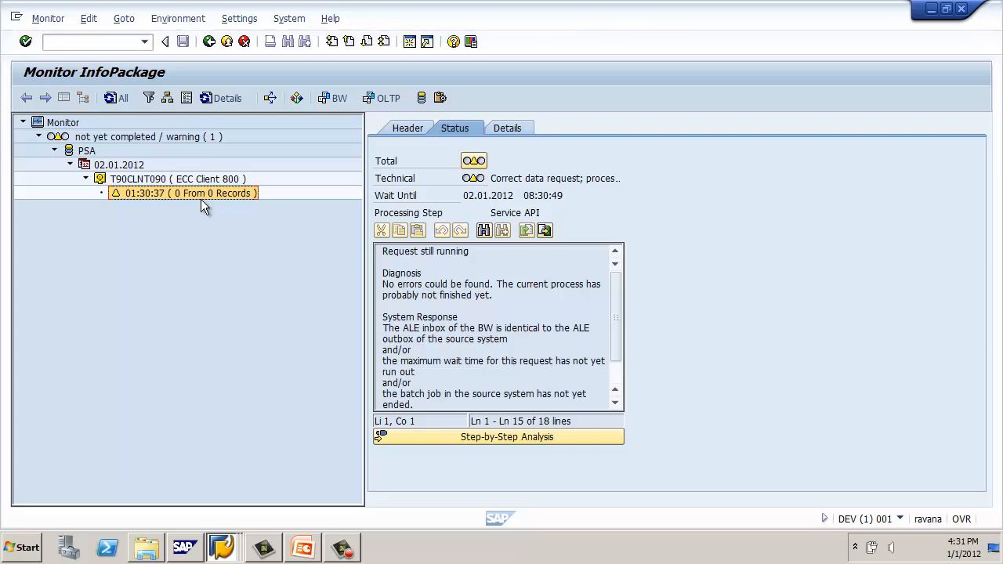
pyautogui.click(113, 99)
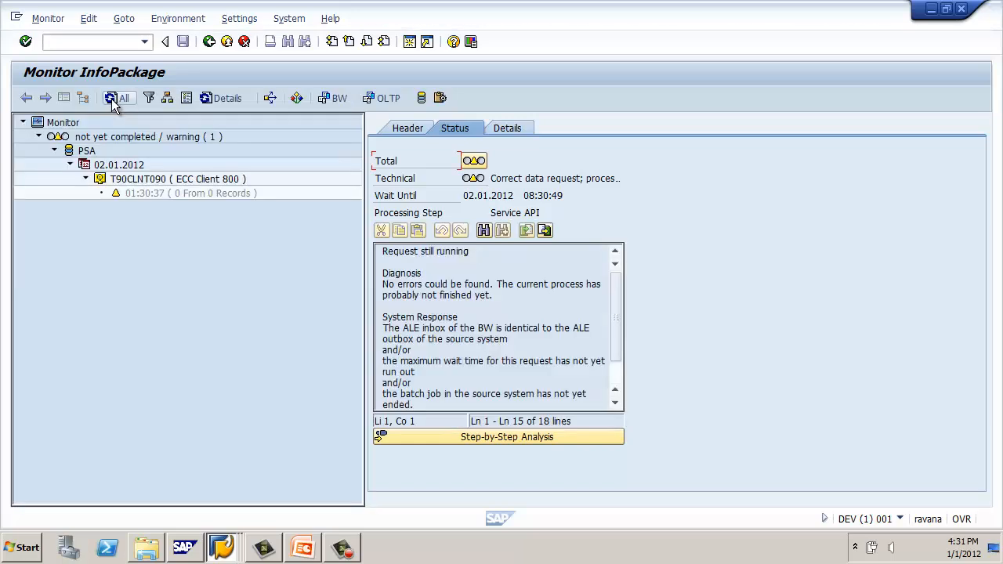
pyautogui.click(114, 102)
pyautogui.click(114, 101)
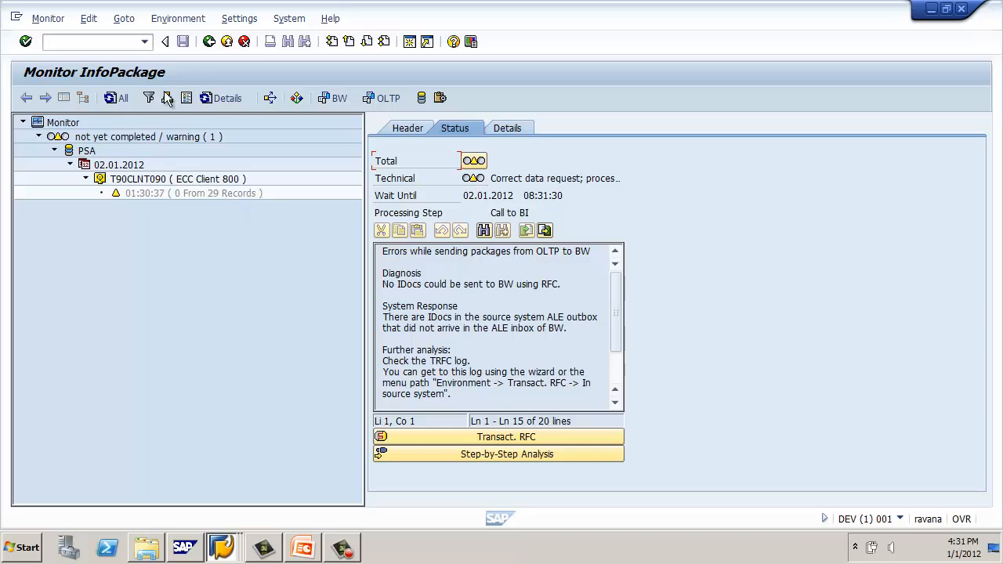
pyautogui.click(115, 100)
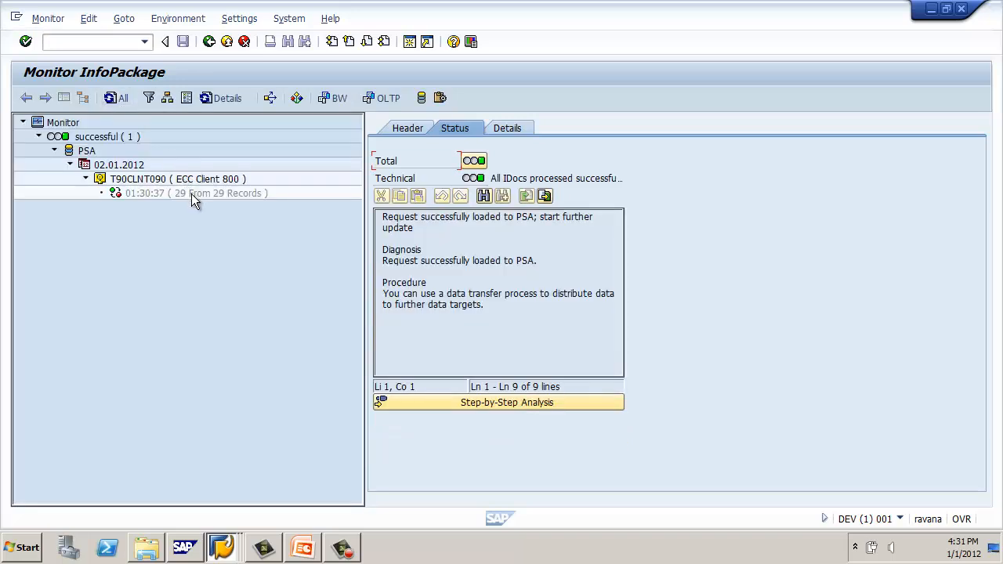
pyautogui.click(116, 99)
pyautogui.click(220, 193)
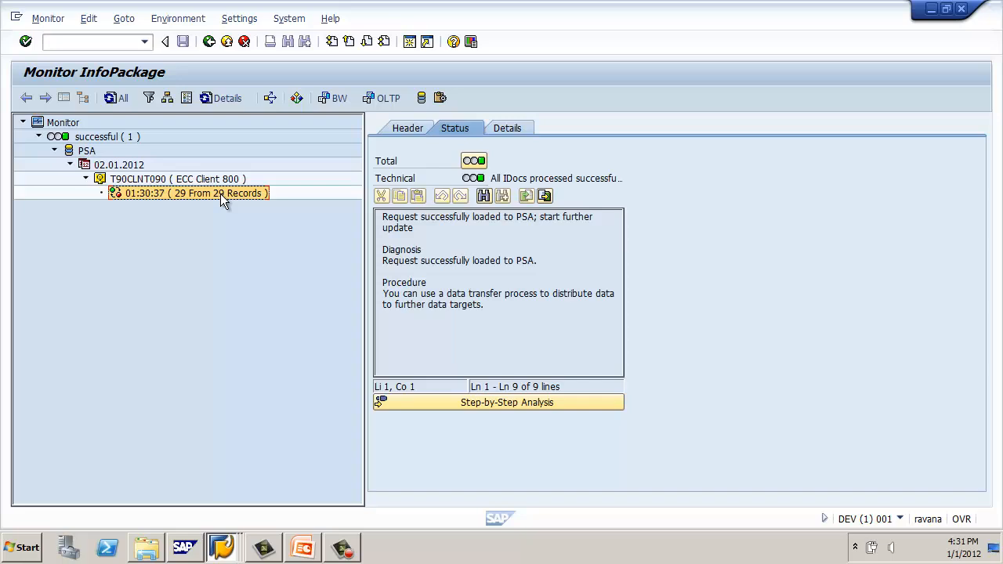
# Step: Display the request's records in PSA Maintenance, widen the Sales Document column, and review the loaded sales documents
pyautogui.click(422, 97)
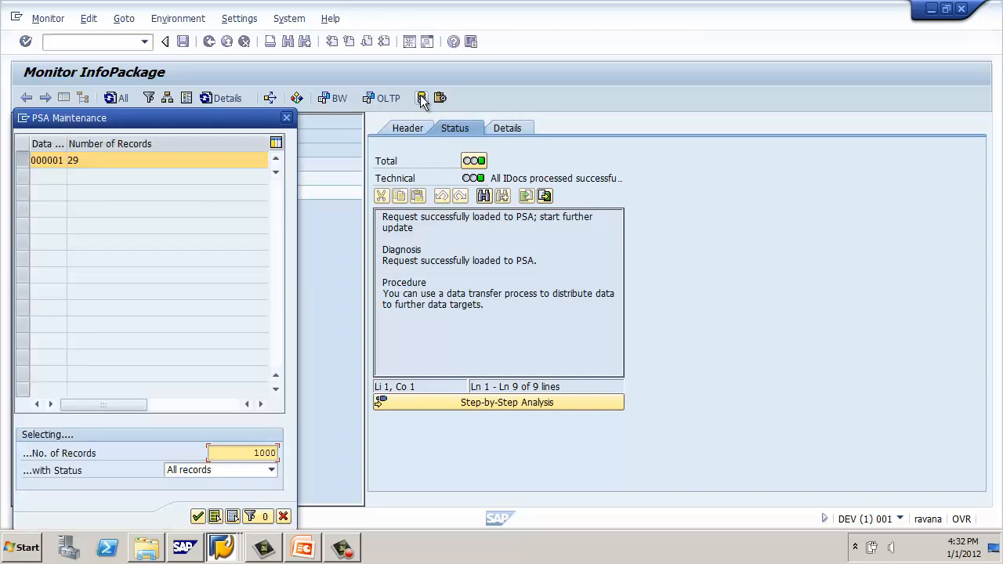
pyautogui.click(198, 517)
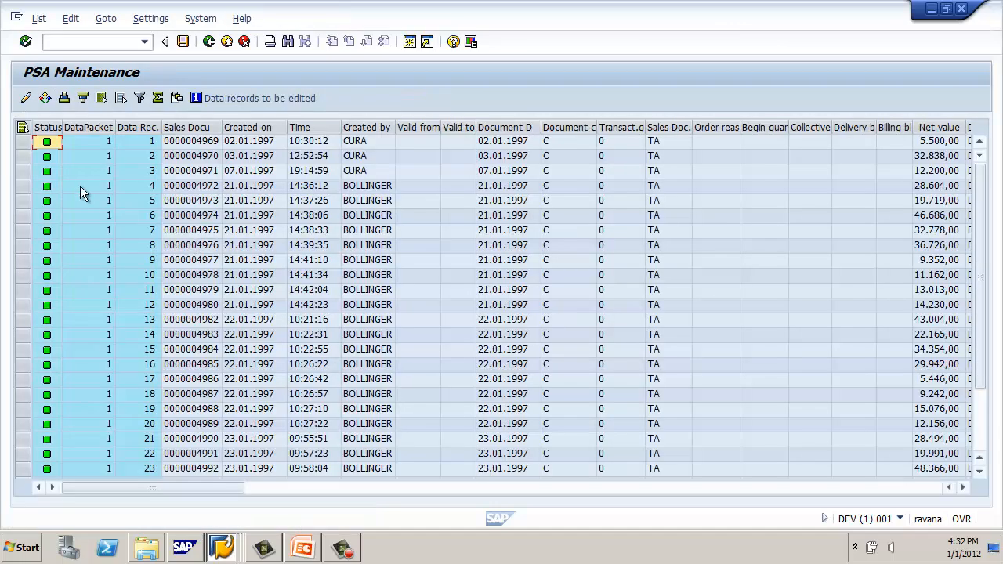
pyautogui.scroll(-2, 154, 220)
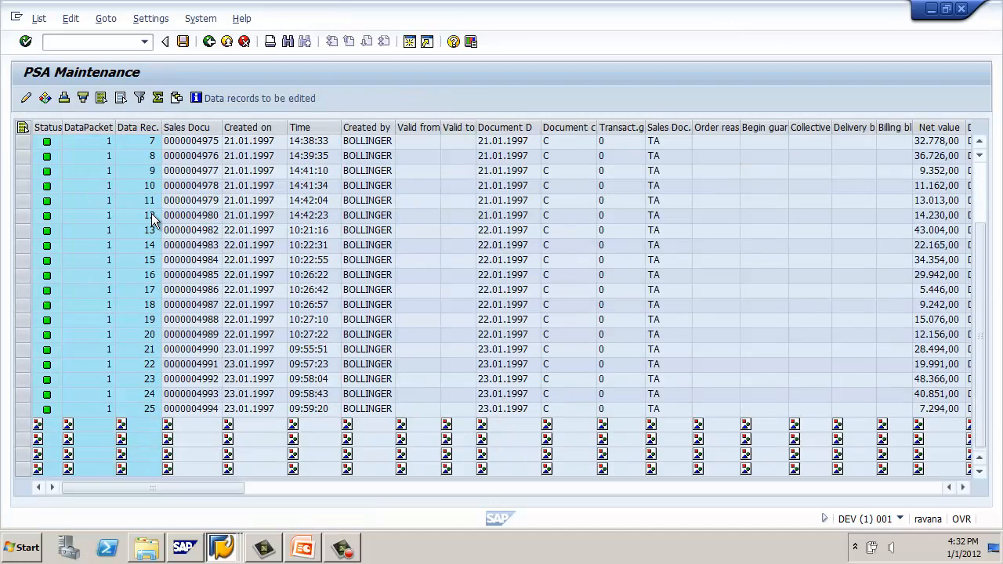
pyautogui.scroll(2, 153, 220)
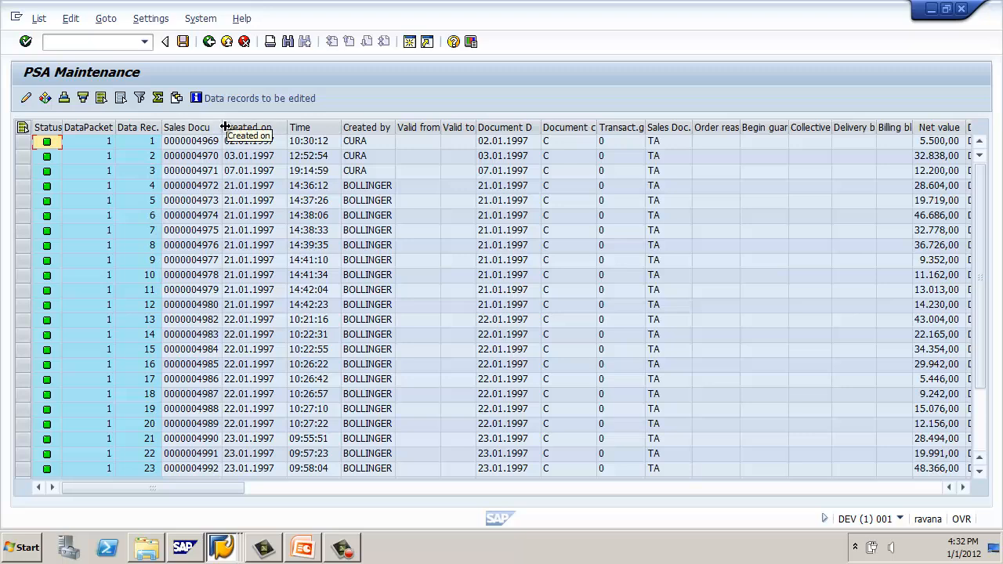
pyautogui.moveTo(225, 127); pyautogui.dragTo(261, 127)
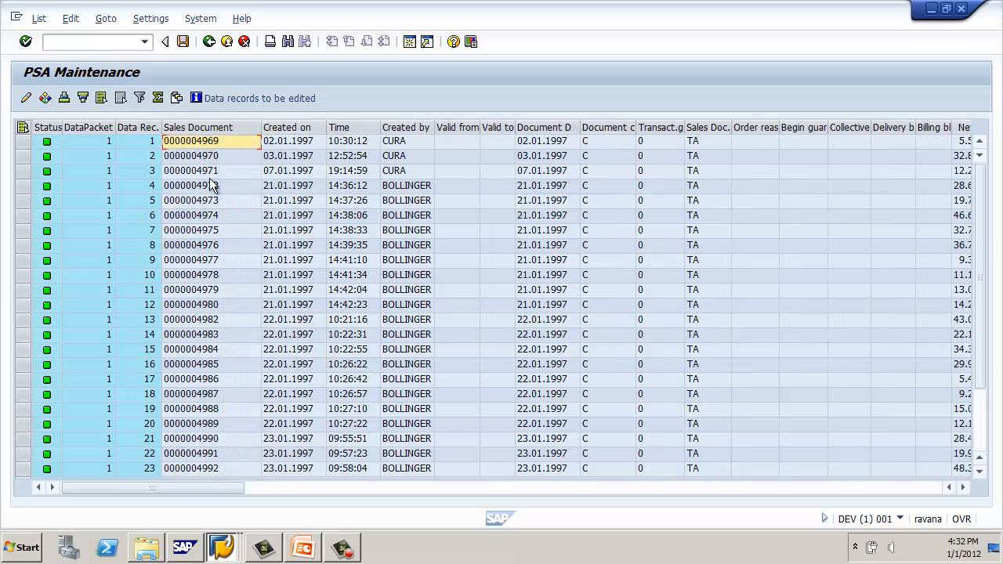
pyautogui.scroll(-2, 207, 345)
pyautogui.scroll(2, 208, 343)
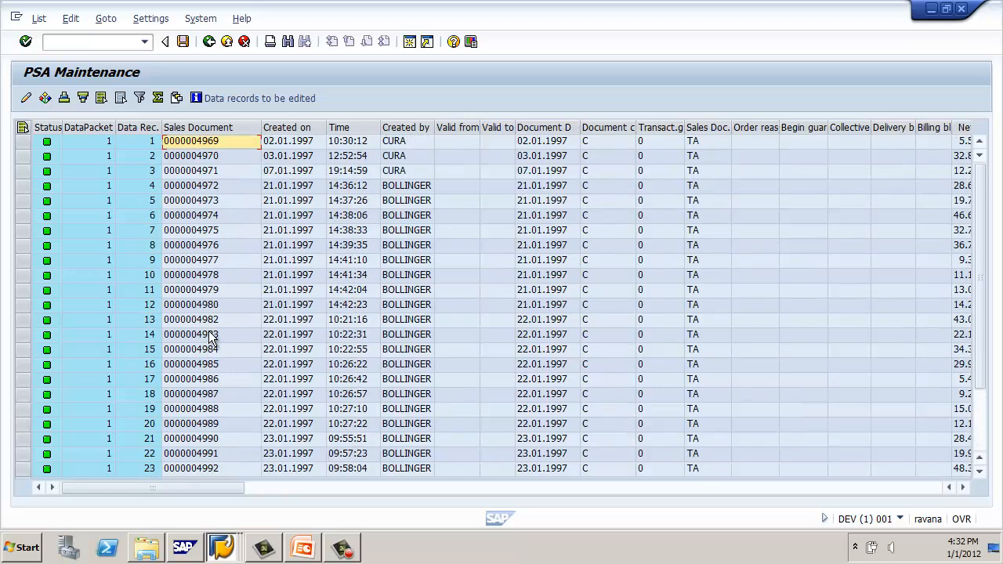
# Step: Leave the PSA display and monitor, and save the InfoPackage changes when returning to the DataSource tree
pyautogui.click(213, 45)
pyautogui.click(213, 44)
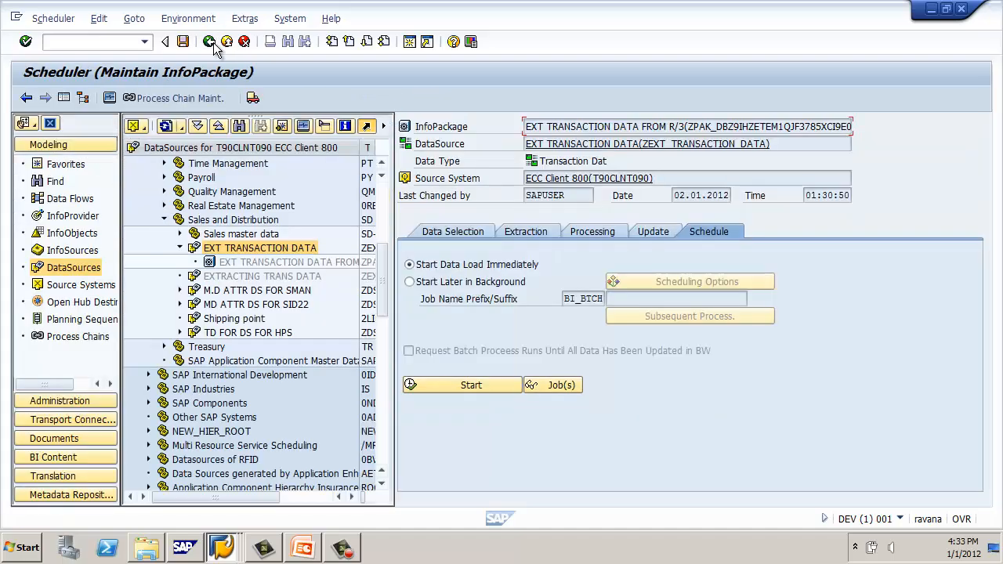
pyautogui.click(213, 44)
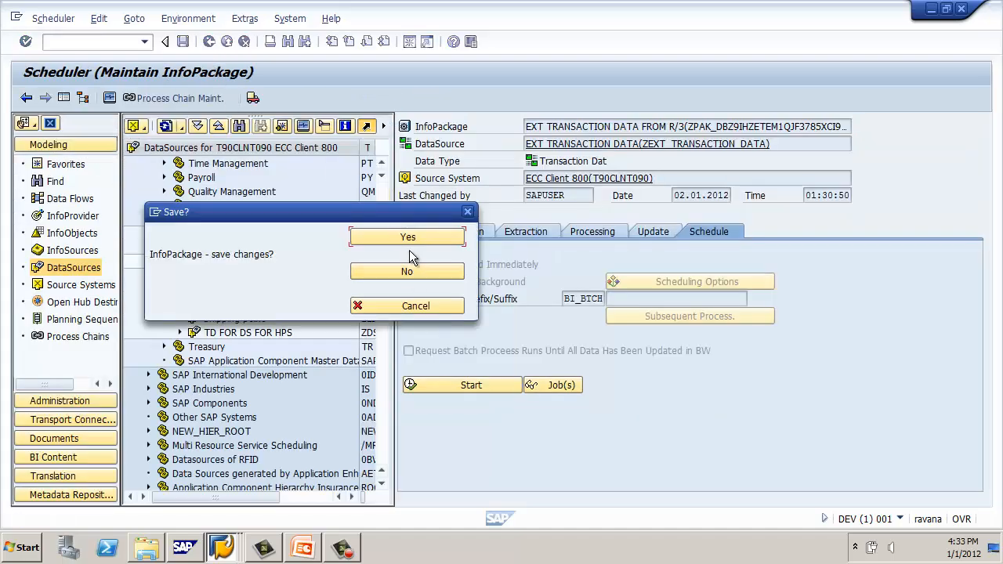
pyautogui.click(409, 240)
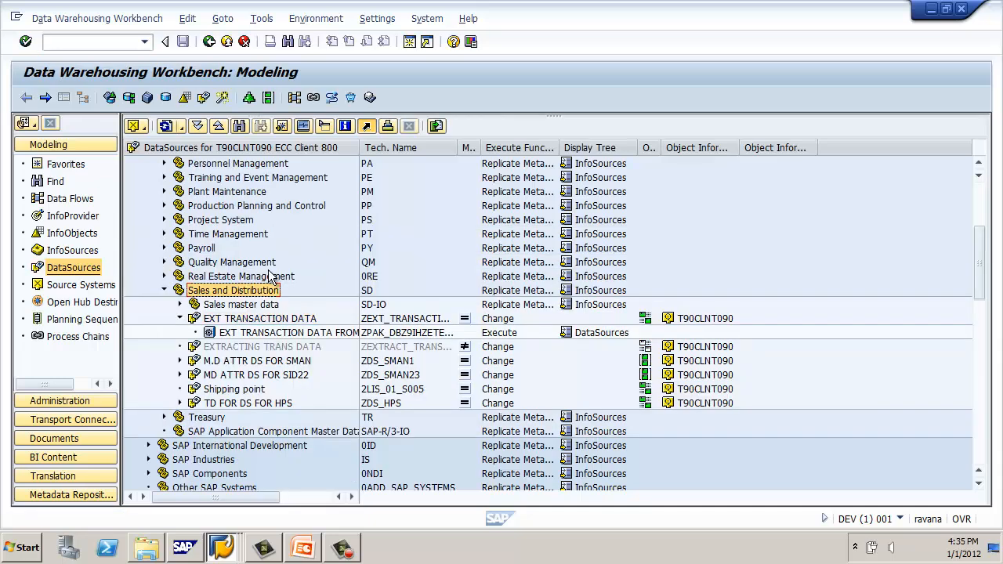
# Step: Start a new InfoCube with the technical name SIC_TD under the InfoArea INFO AREA FOR TEST2
pyautogui.scroll(1, 268, 276)
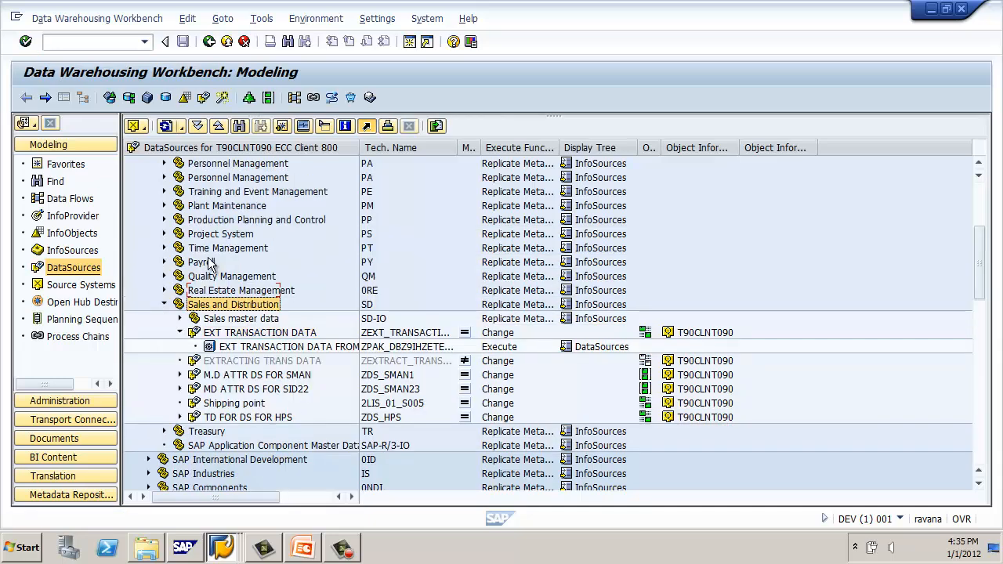
pyautogui.click(90, 221)
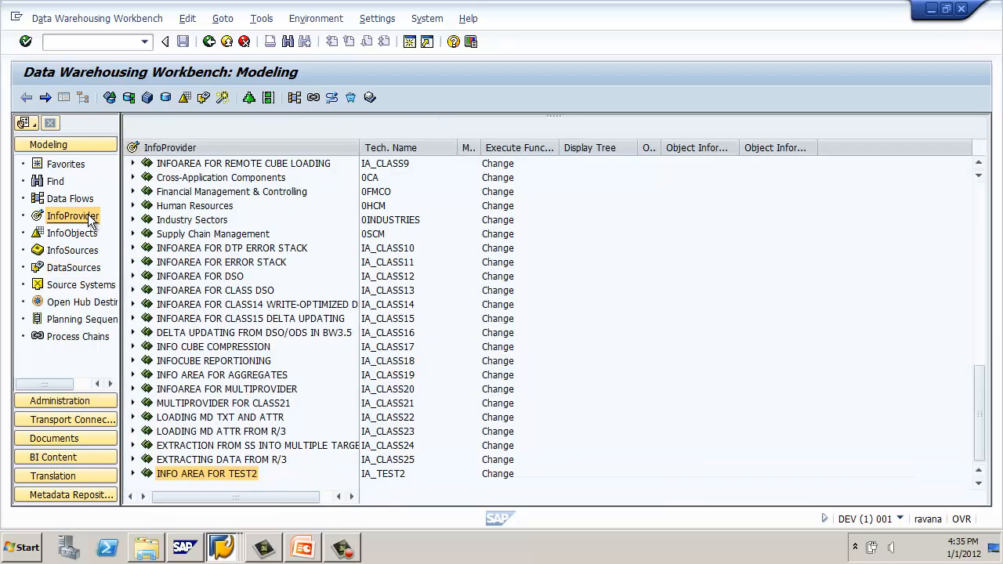
pyautogui.rightClick(197, 475)
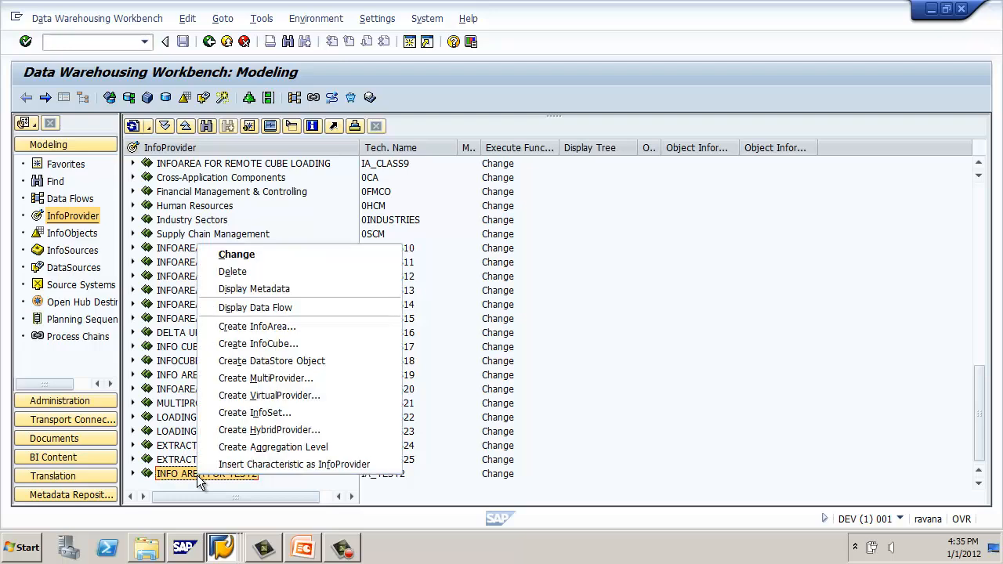
pyautogui.click(310, 345)
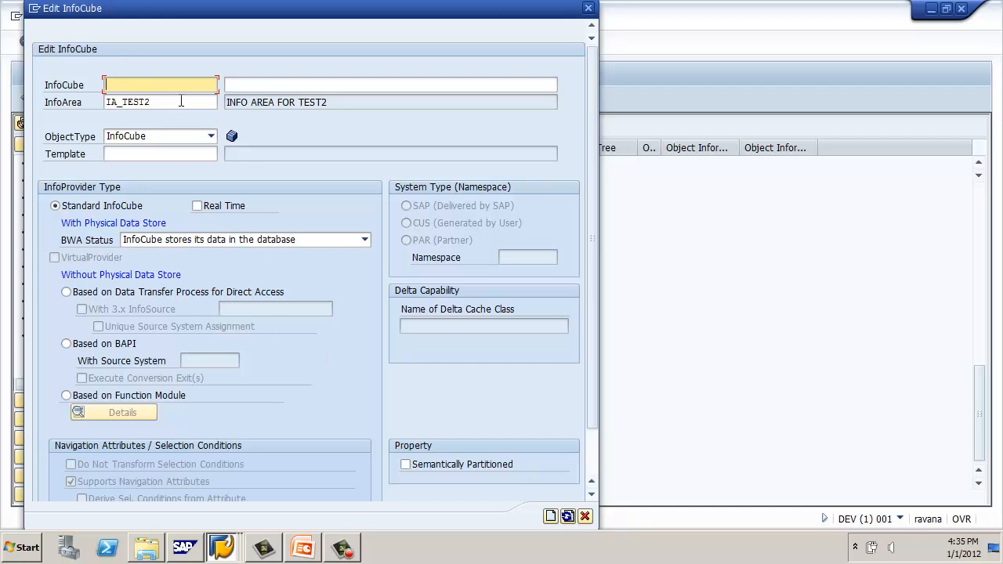
pyautogui.write('I')
pyautogui.write('SIC')
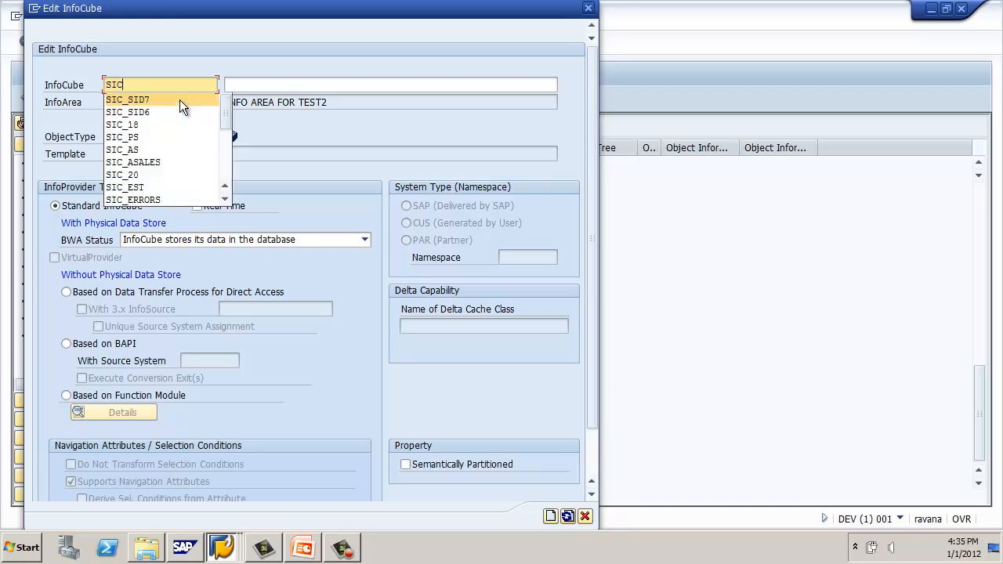
pyautogui.write('_TD')
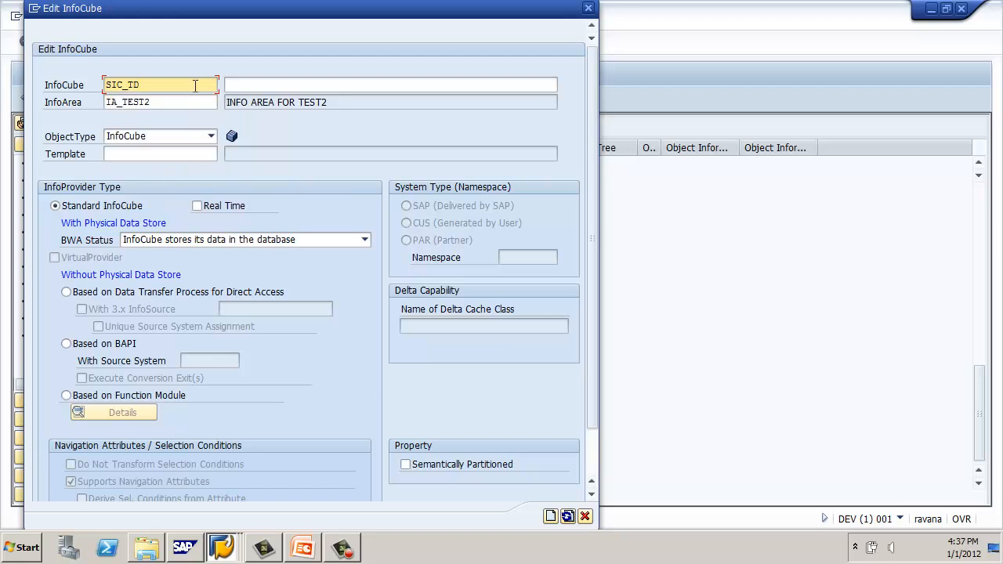
# Step: Describe the InfoCube as "STD. IC FOR EXT TRANSACTION DATA FROM R/3" and create it as a standard InfoCube
pyautogui.click(242, 84)
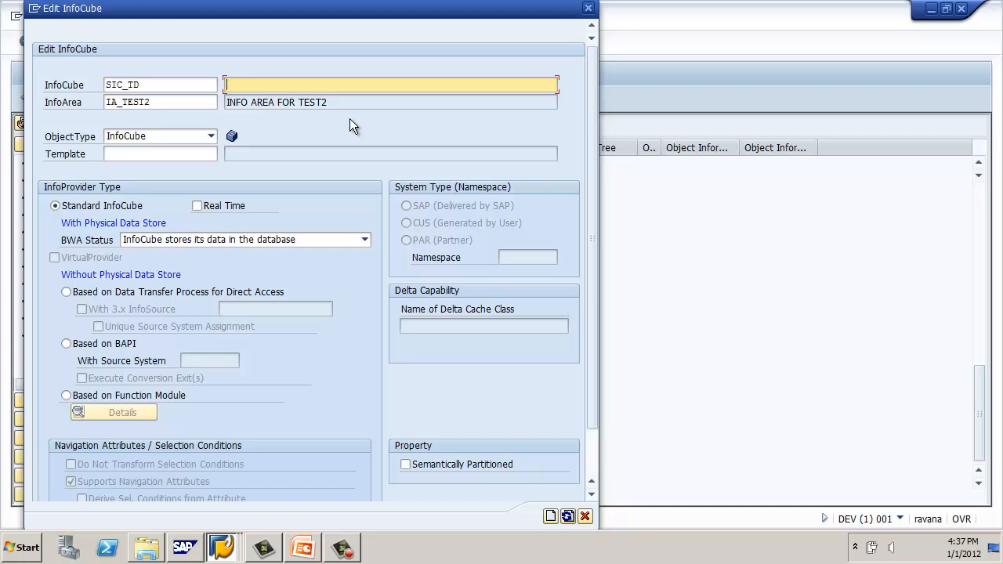
pyautogui.write('STD. IC FOR EXT TRANSACTIOND A')
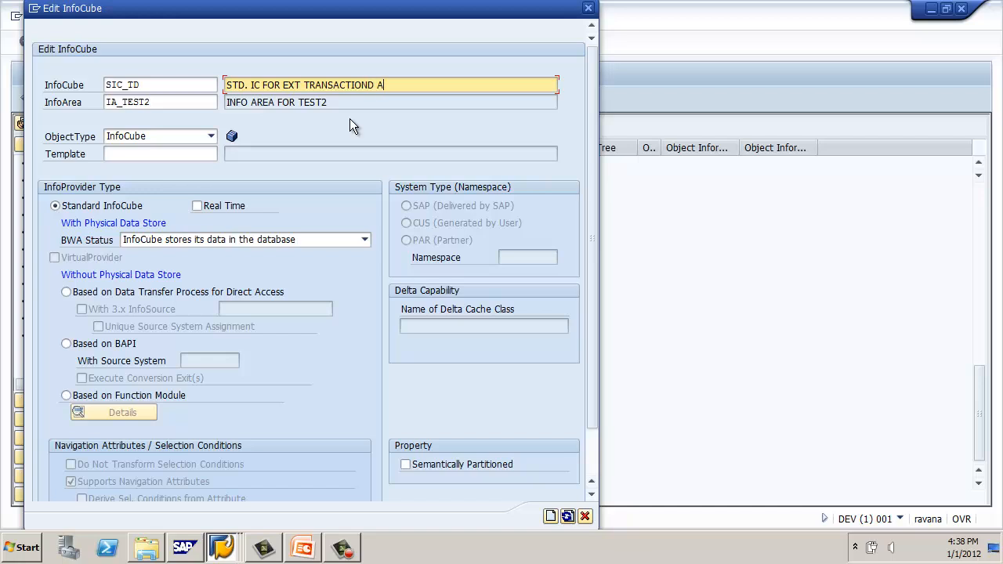
pyautogui.press('BackSpace')
pyautogui.write('DATA')
pyautogui.press('BackSpace')
pyautogui.press('BackSpace')
pyautogui.press('BackSpace')
pyautogui.press('BackSpace')
pyautogui.press('BackSpace')
pyautogui.press('BackSpace')
pyautogui.write('DATA FROM R/3')
pyautogui.press('Return')
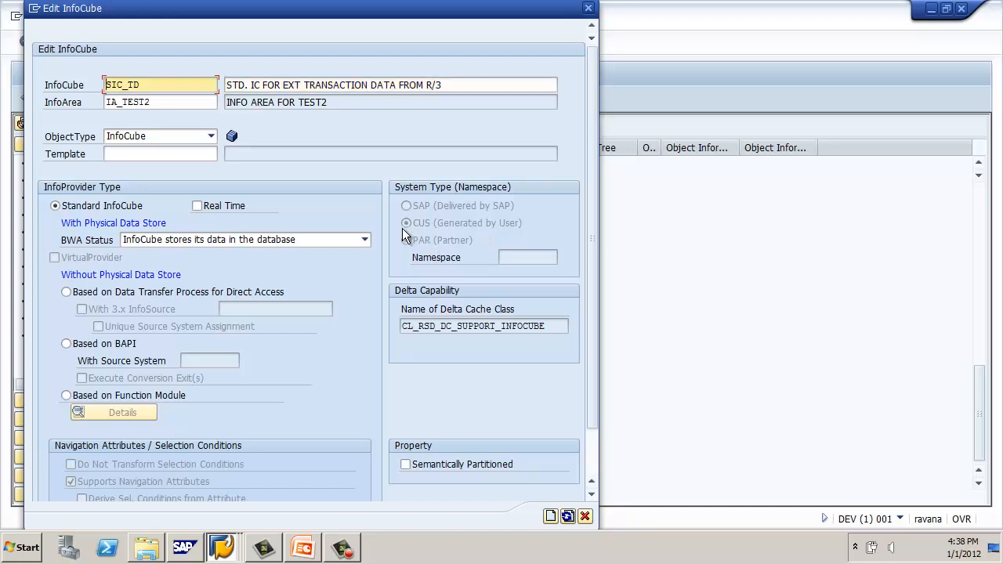
pyautogui.click(550, 516)
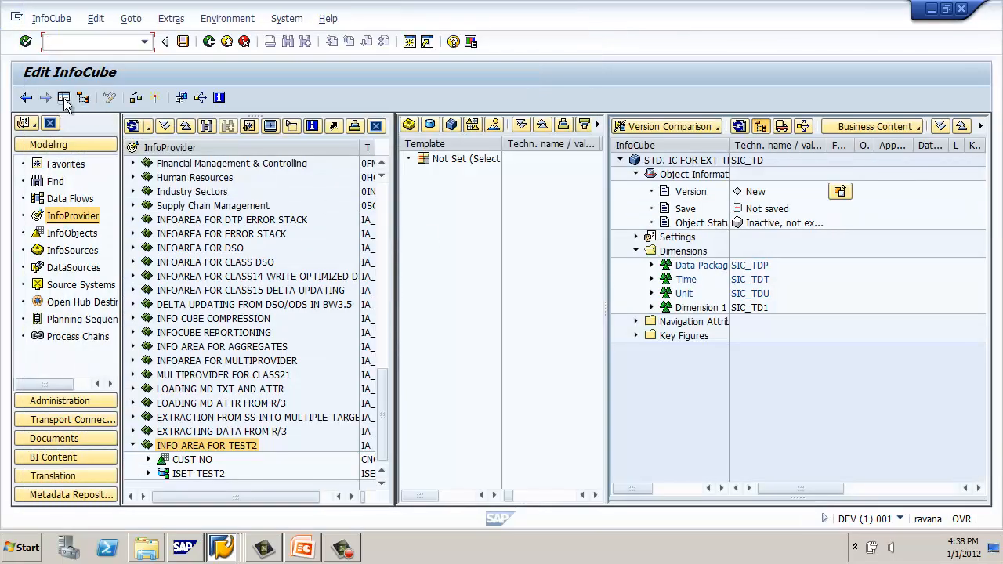
# Step: Hide the navigation tree, widen the InfoCube column, and change Dimension 1's description to TRANSACTION
pyautogui.click(63, 98)
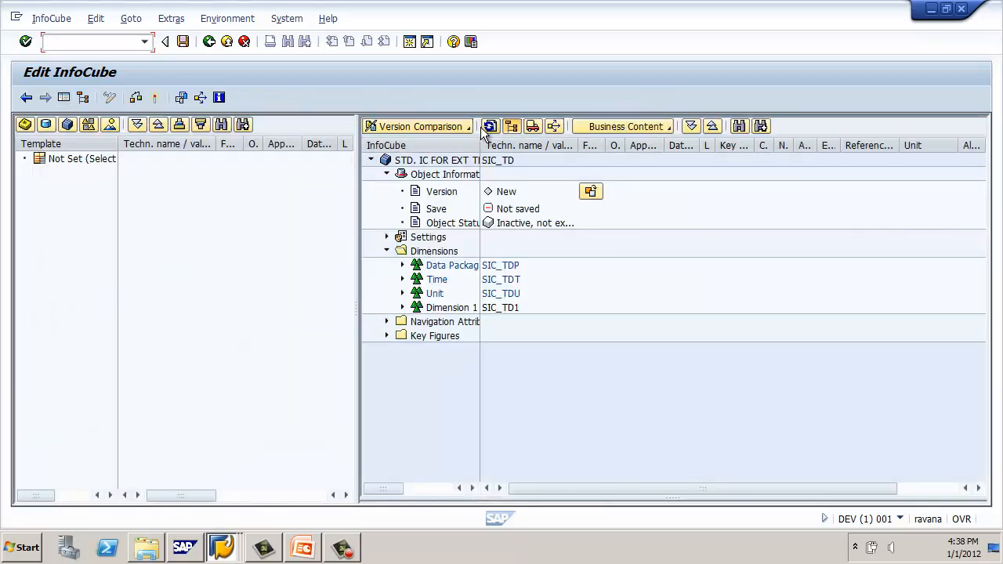
pyautogui.moveTo(481, 145); pyautogui.dragTo(562, 141)
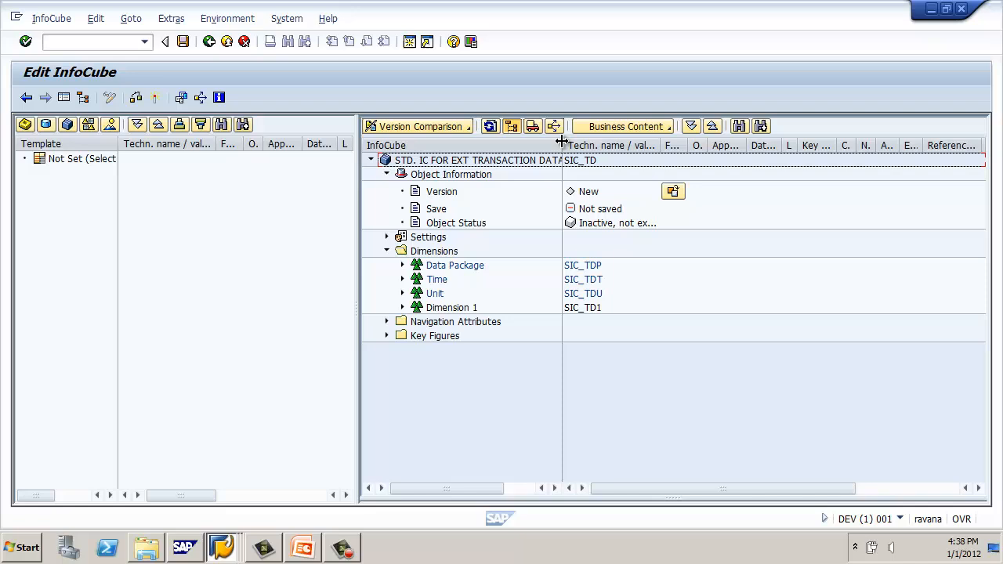
pyautogui.click(448, 311)
pyautogui.rightClick(448, 310)
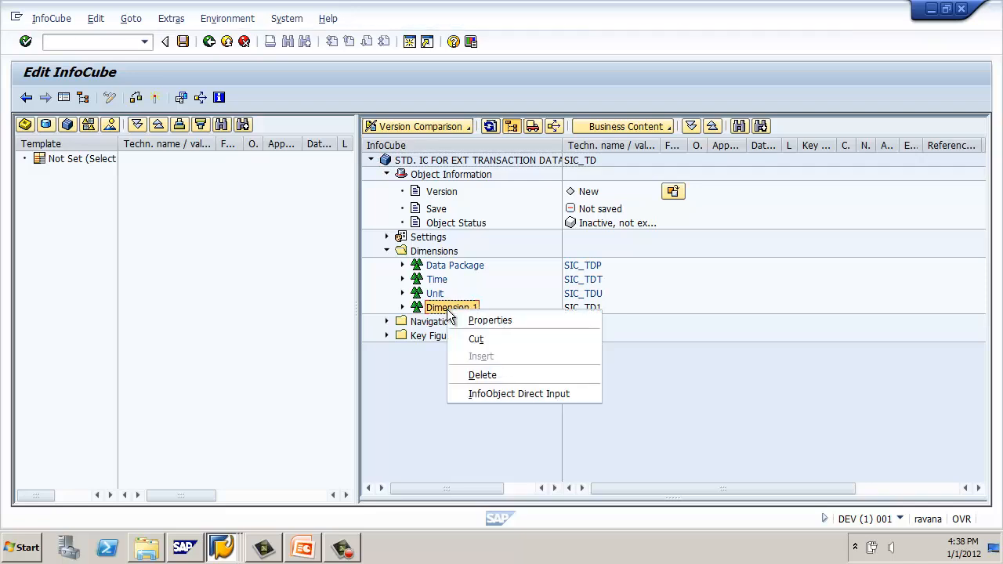
pyautogui.click(478, 320)
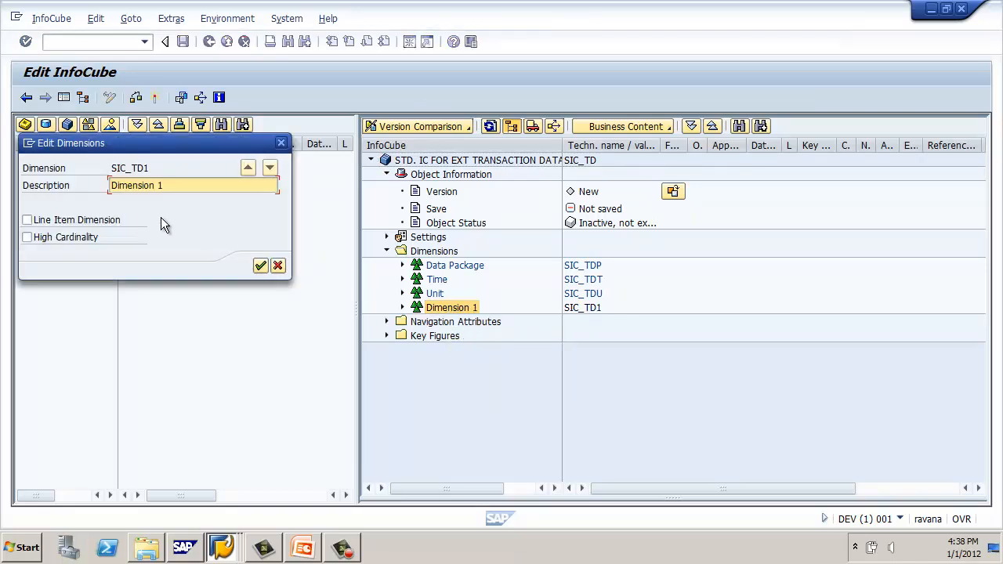
pyautogui.moveTo(173, 183); pyautogui.dragTo(41, 169)
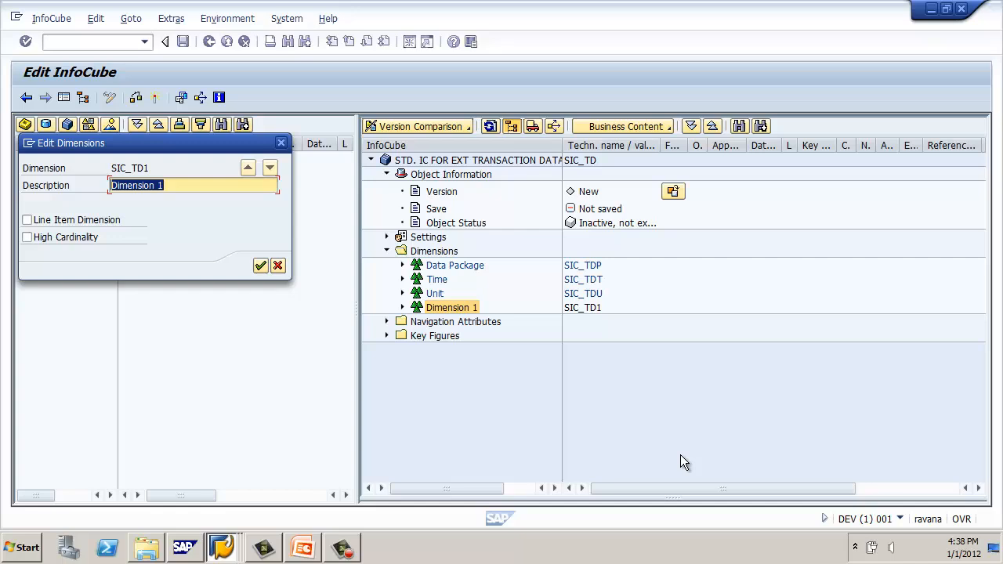
pyautogui.write('TRANSACTION')
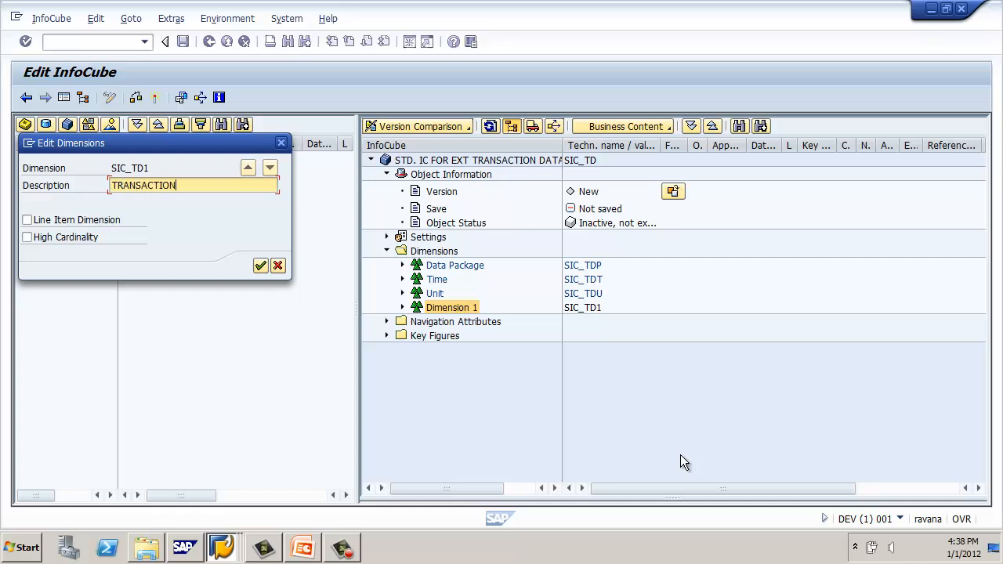
pyautogui.press('Tab')
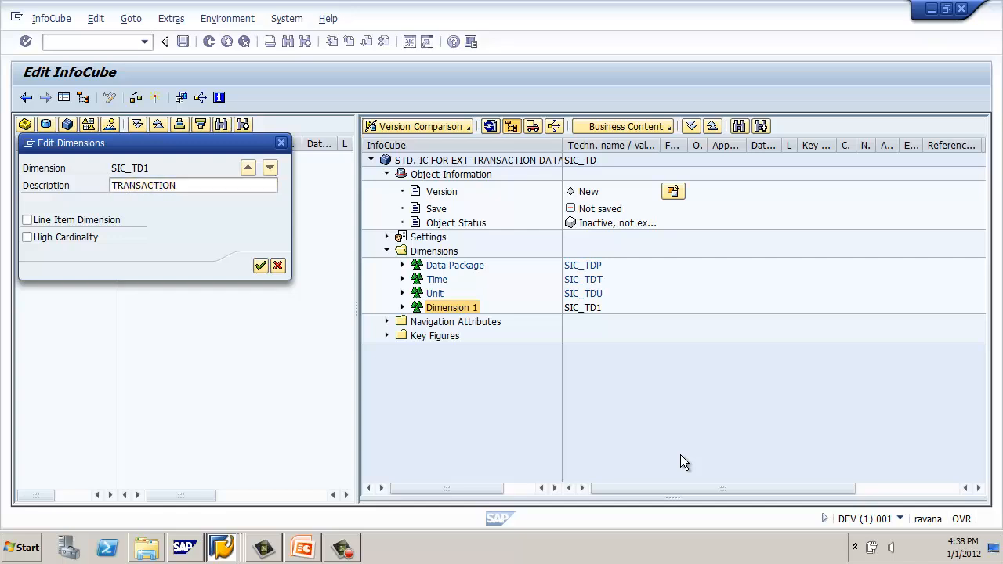
pyautogui.press('Return')
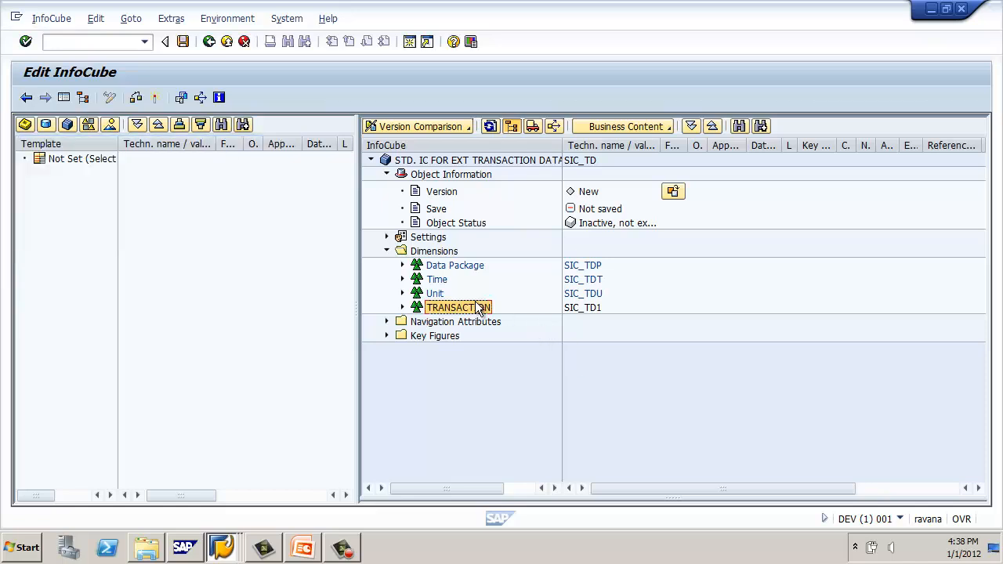
# Step: Open InfoObject direct input for the TRANSACTION dimension, enter VBELN, and search the InfoObject selection list for VBELN
pyautogui.click(403, 307)
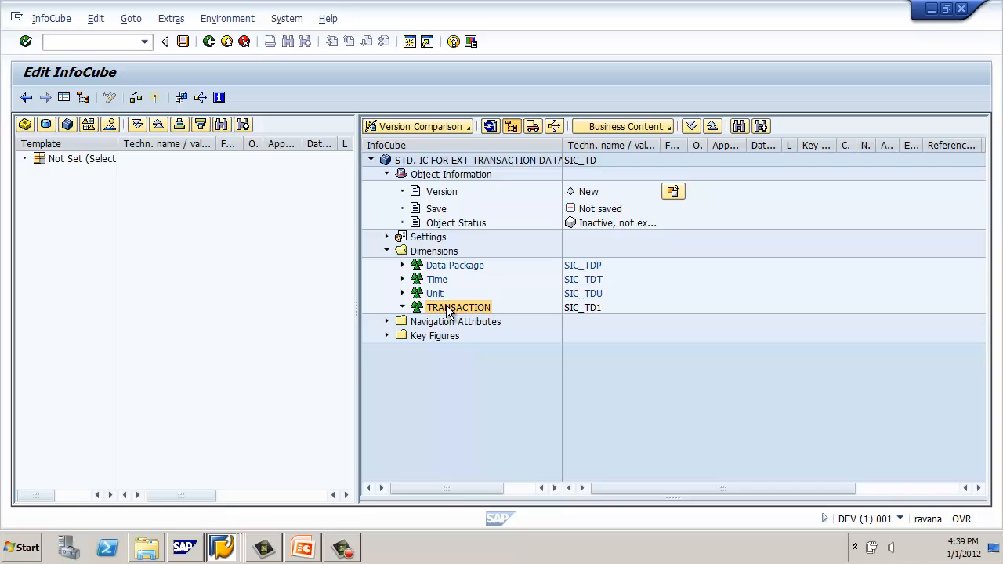
pyautogui.rightClick(448, 310)
pyautogui.click(475, 390)
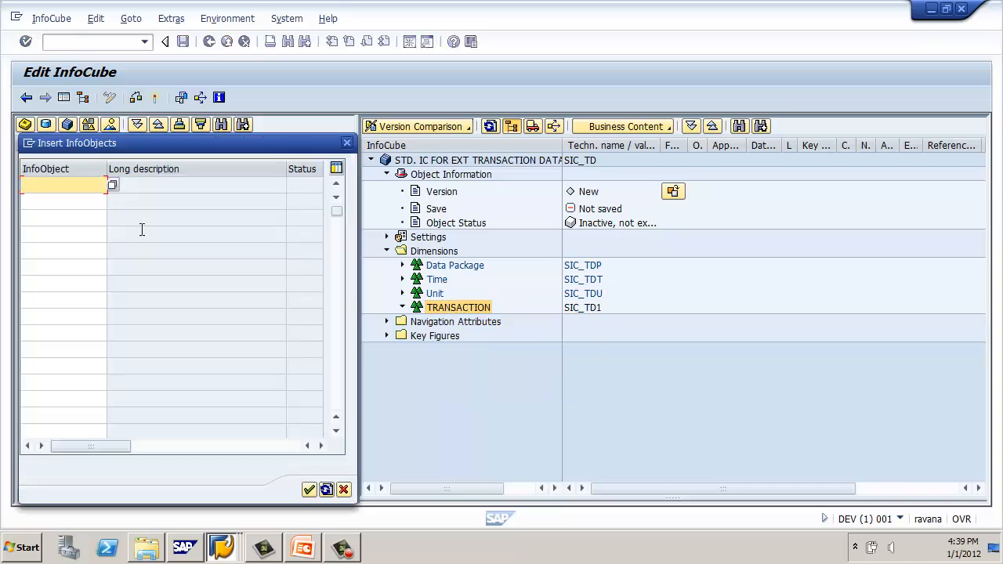
pyautogui.write('VBELN')
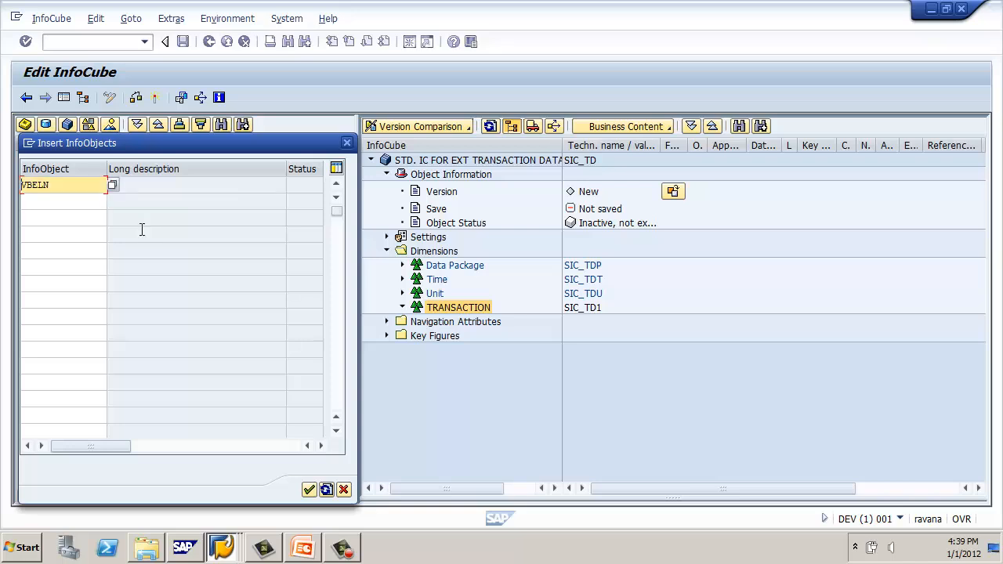
pyautogui.click(113, 185)
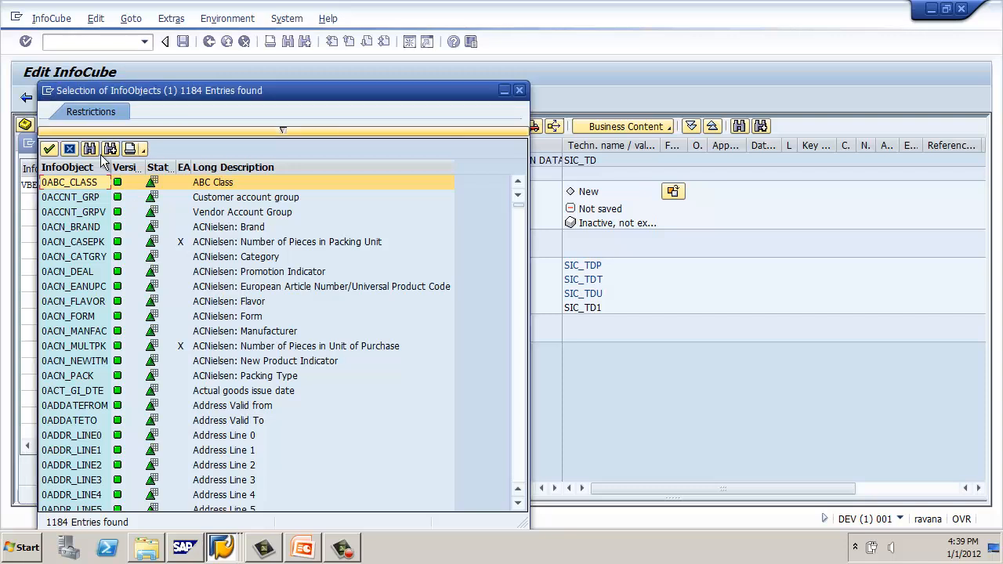
pyautogui.click(88, 145)
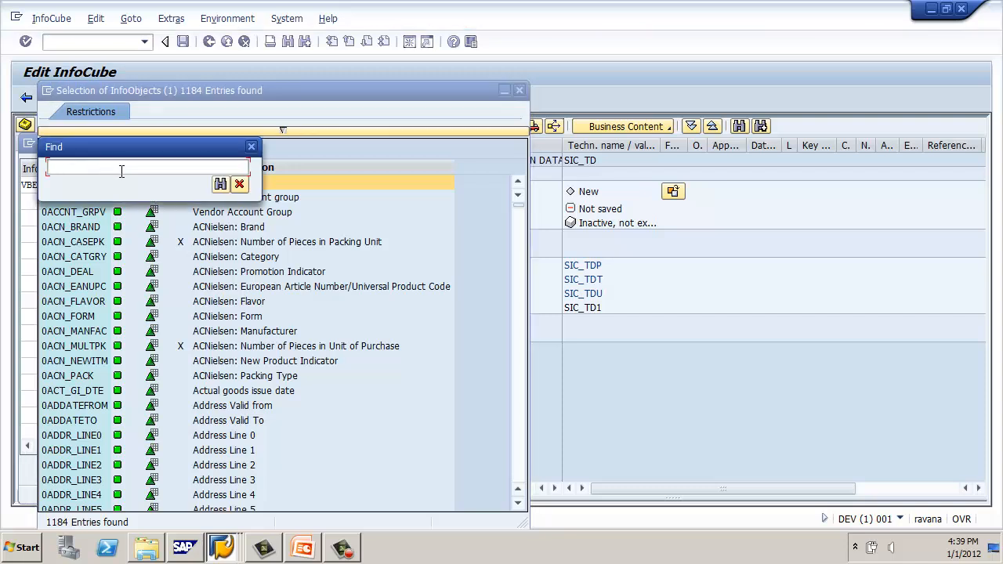
pyautogui.write('VBELN')
pyautogui.press('Return')
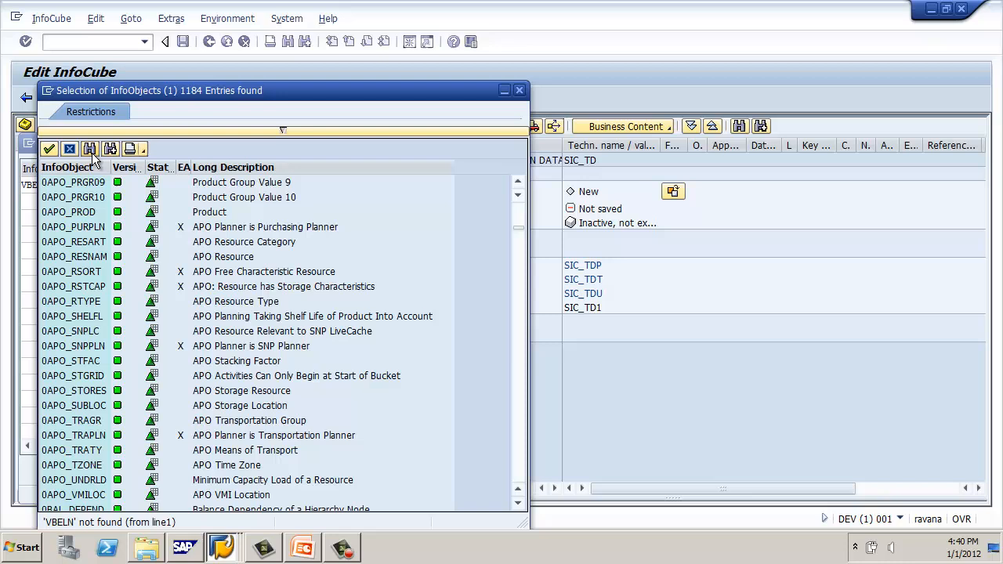
# Step: Search the InfoObject selection list for SALES DOC, browse its entries, and try to continue the search
pyautogui.click(88, 148)
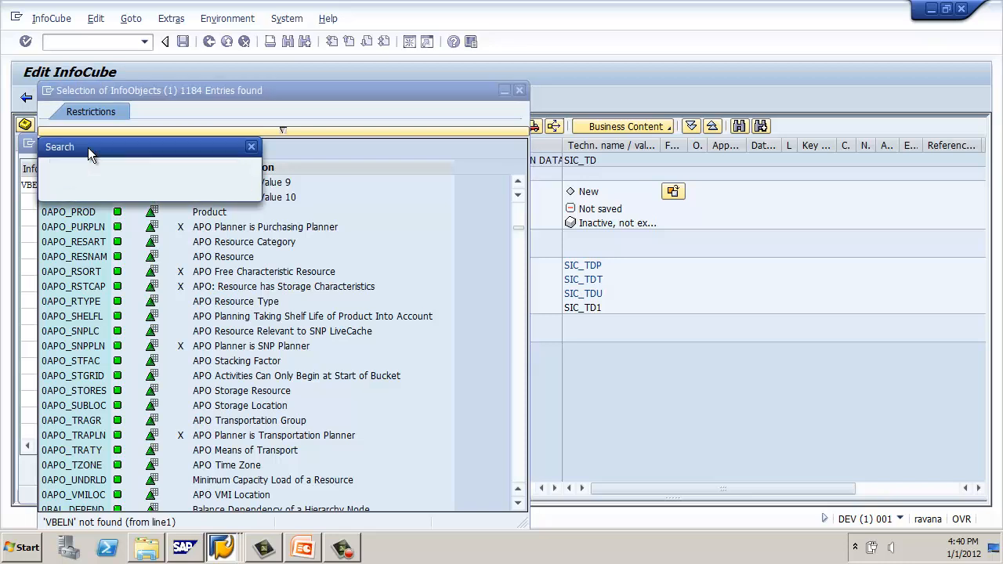
pyautogui.moveTo(95, 165); pyautogui.dragTo(20, 157)
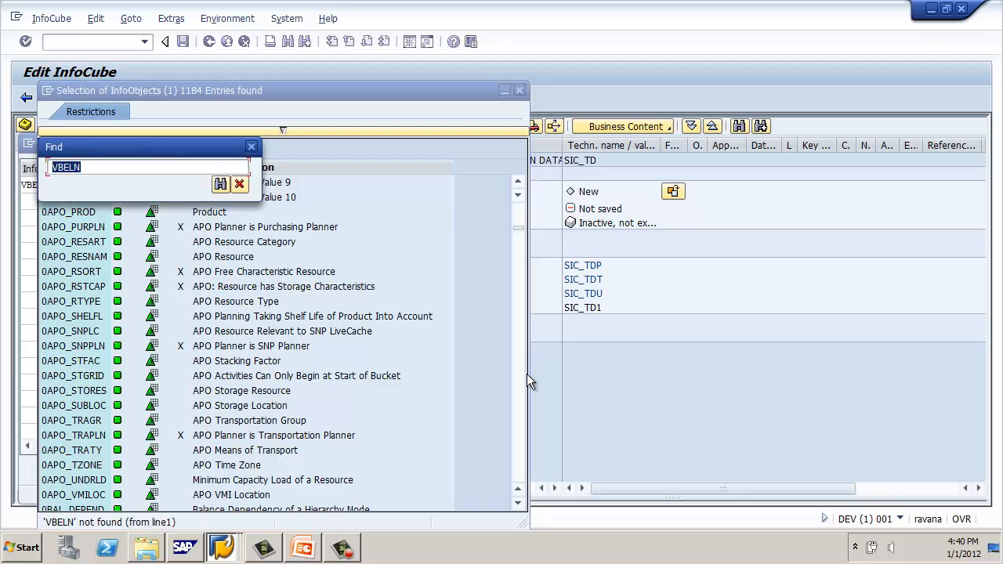
pyautogui.write('SALES DOC')
pyautogui.press('Return')
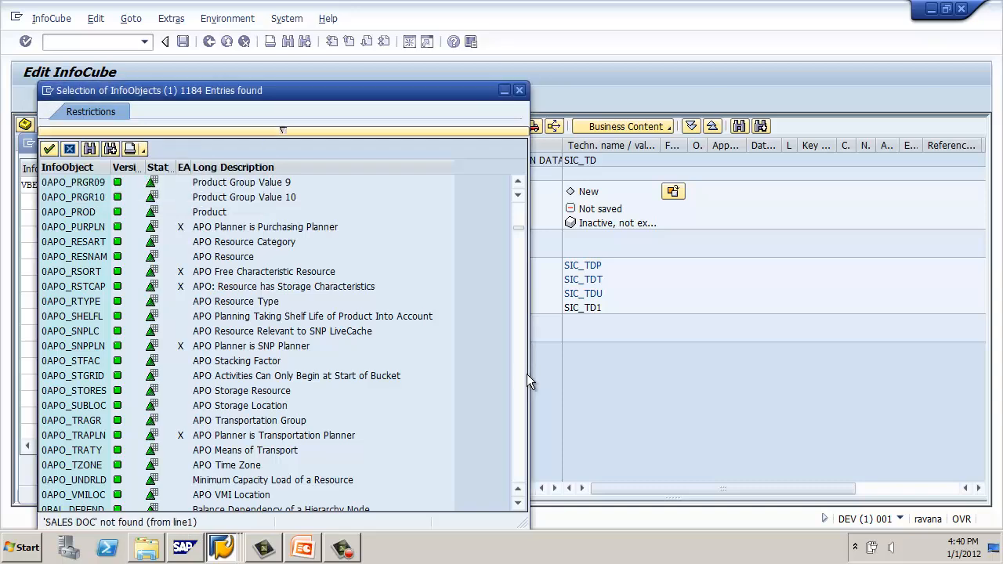
pyautogui.scroll(-5, 463, 388)
pyautogui.scroll(10, 443, 370)
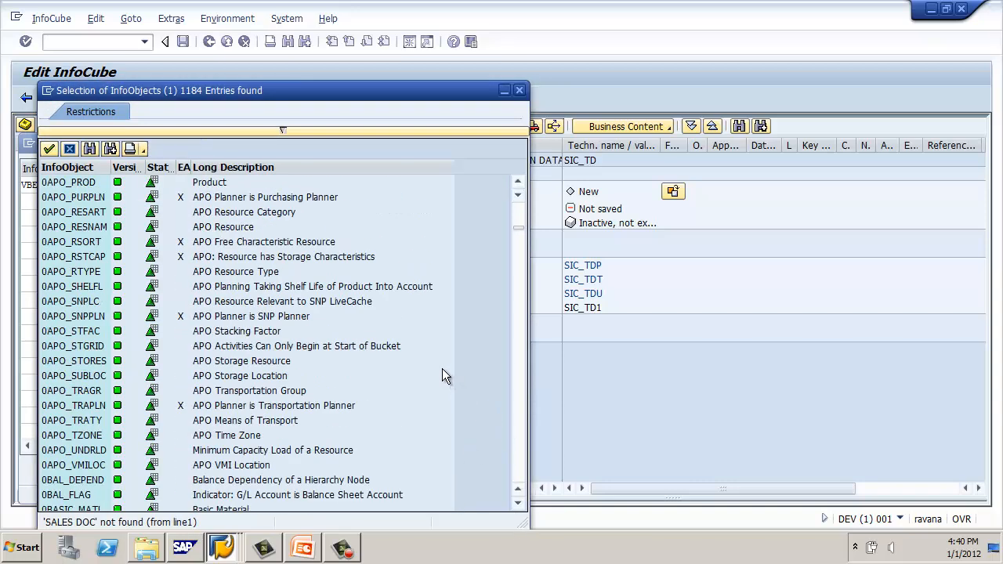
pyautogui.scroll(10, 443, 368)
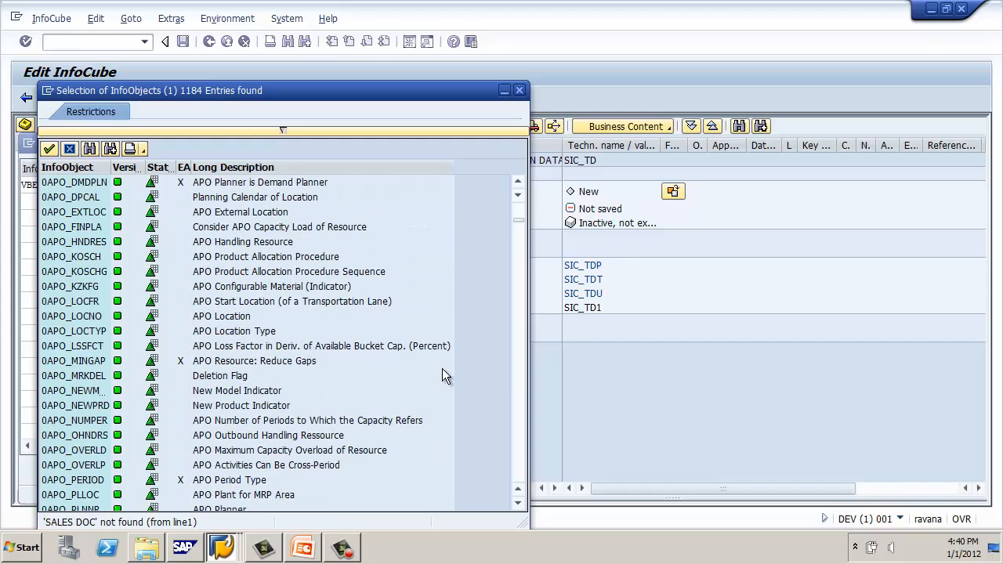
pyautogui.scroll(-20, 442, 369)
pyautogui.scroll(-2, 442, 376)
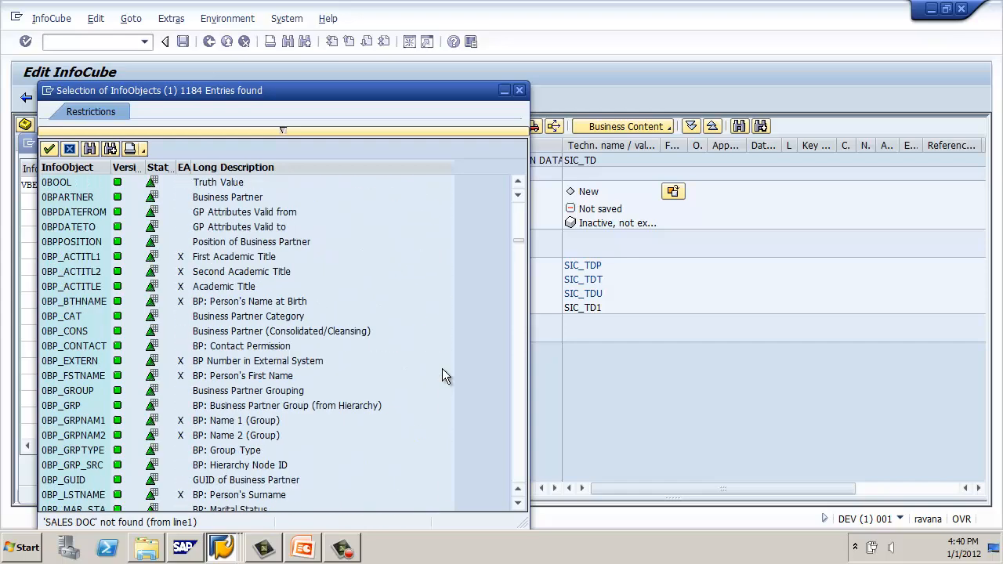
pyautogui.click(111, 149)
pyautogui.click(109, 149)
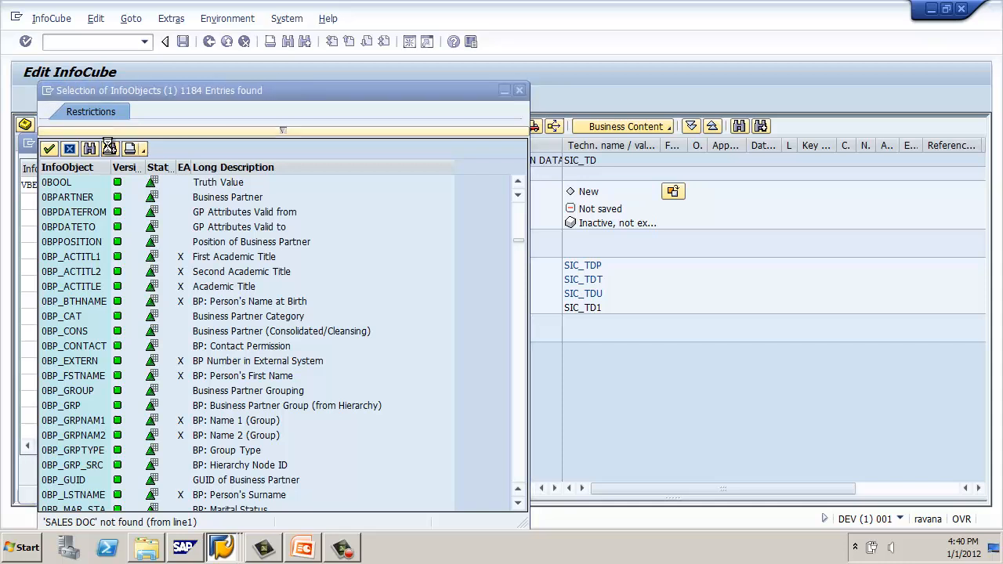
# Step: Close the InfoObject selection list and try to insert SALES_DOC into the TRANSACTION dimension in place of VBELN
pyautogui.click(519, 91)
pyautogui.press('Delete')
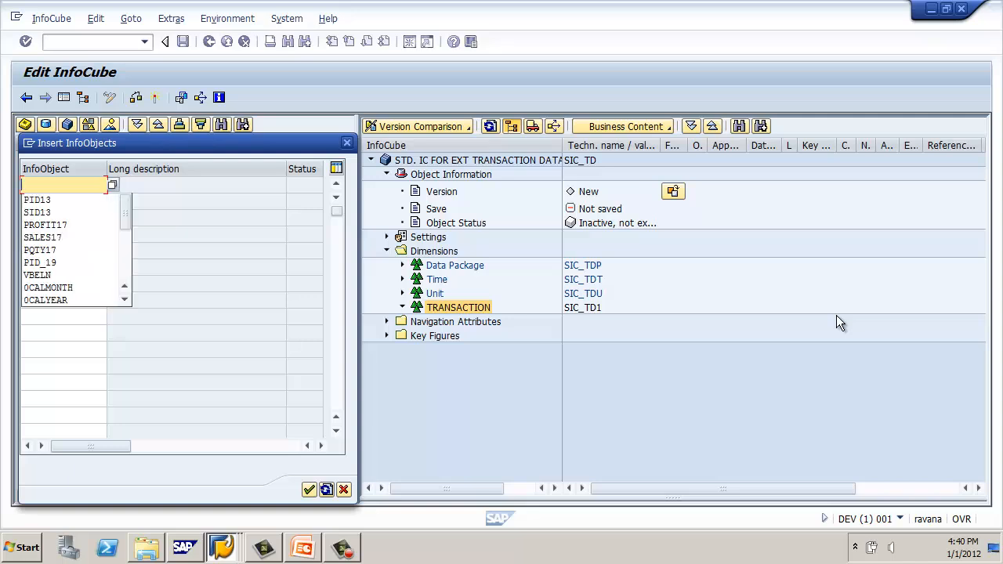
pyautogui.write('SALES DOC')
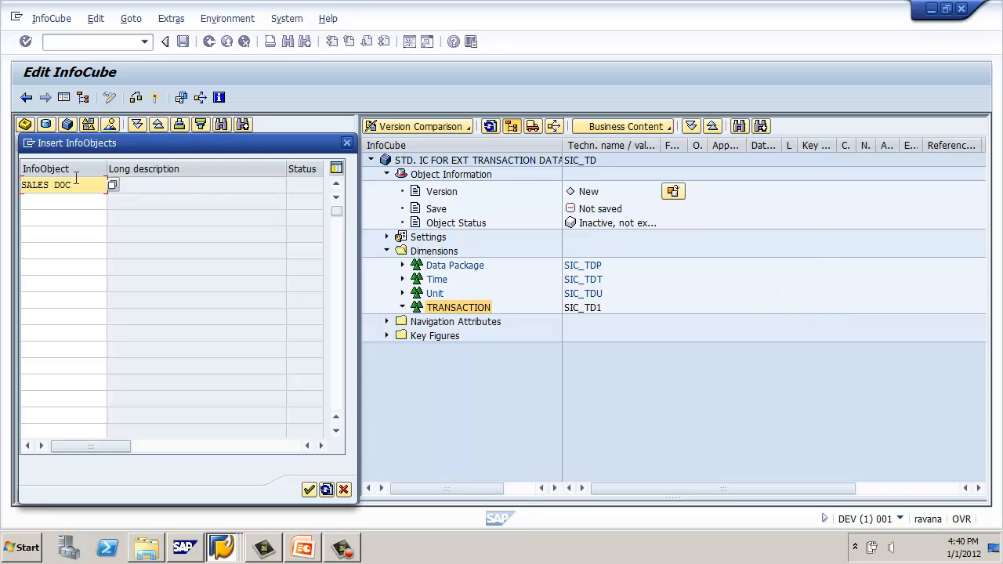
pyautogui.moveTo(72, 185); pyautogui.dragTo(48, 184)
pyautogui.write('_DOC')
pyautogui.click(309, 490)
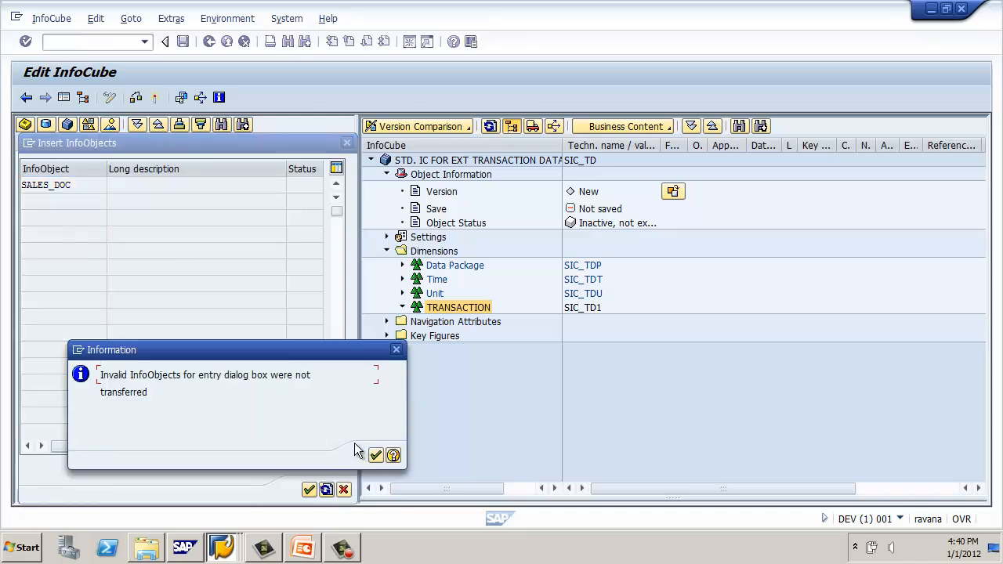
pyautogui.click(371, 458)
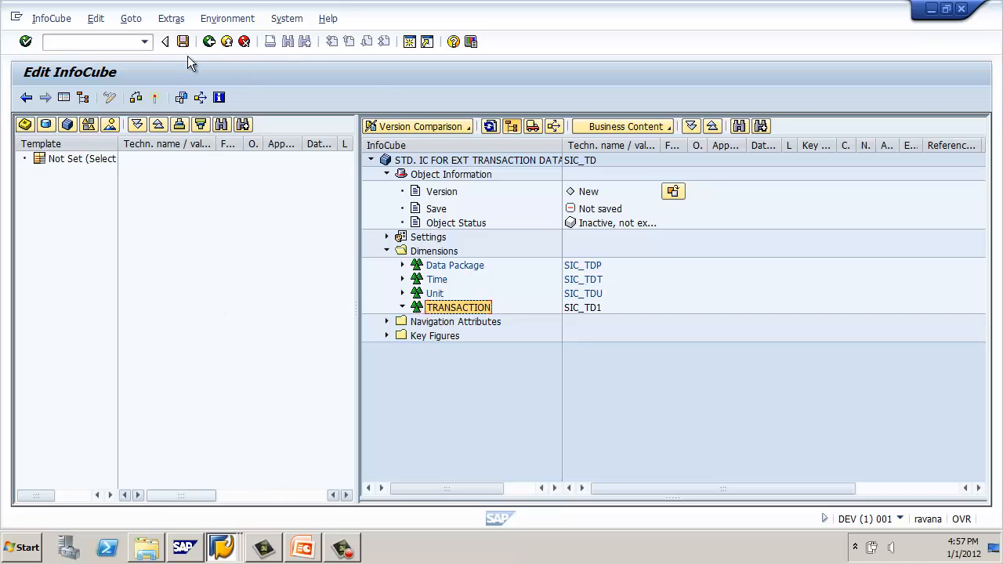
# Step: Open a second session, run transaction RSA13, and display the InfoObjects tree in the modeling workbench
pyautogui.click(221, 547)
pyautogui.click(285, 272)
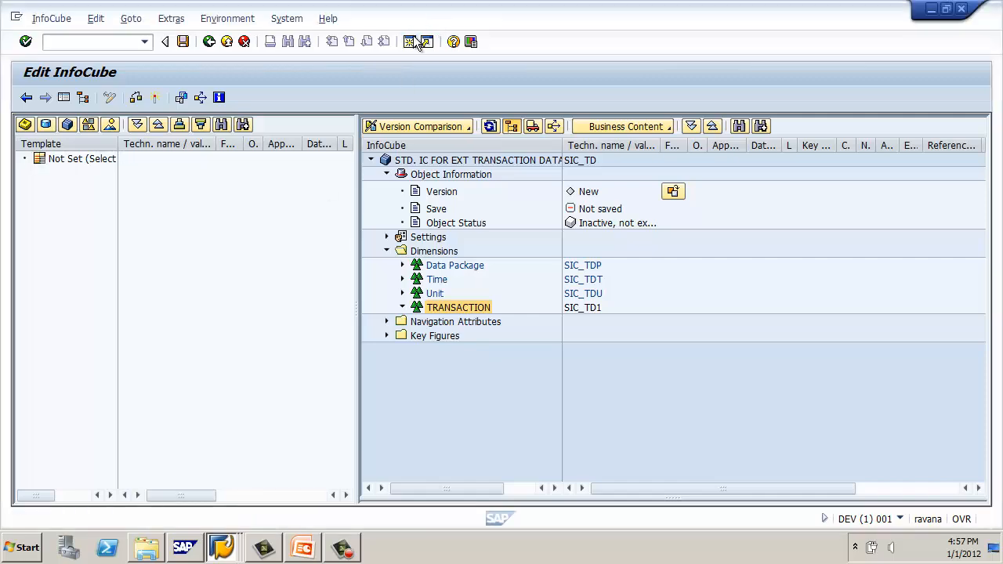
pyautogui.click(421, 41)
pyautogui.click(144, 42)
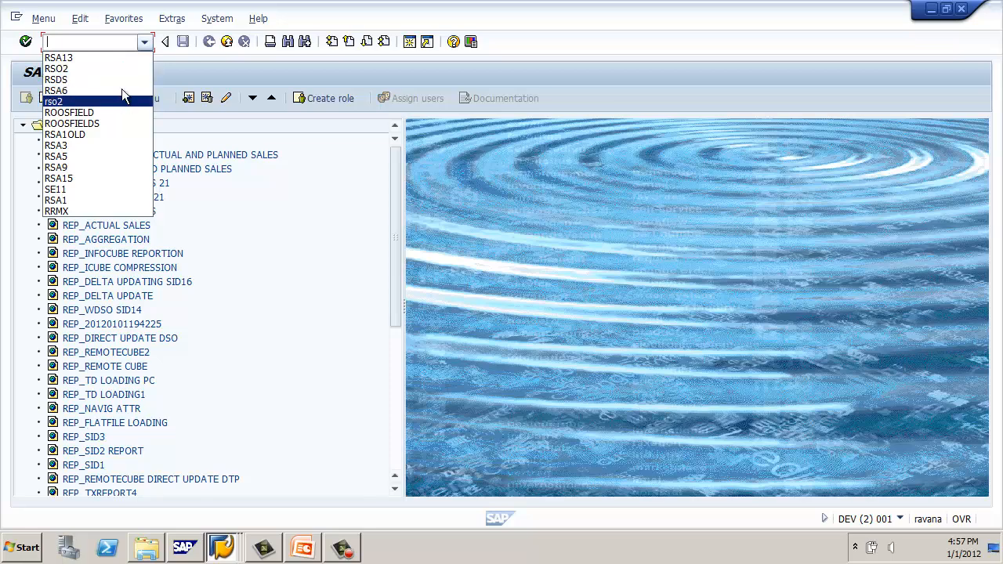
pyautogui.click(59, 58)
pyautogui.press('Return')
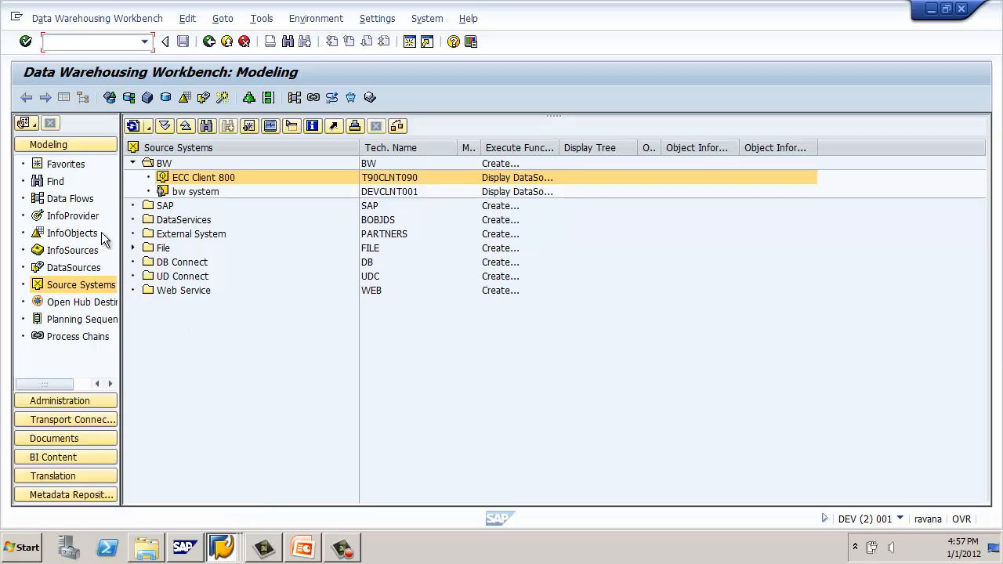
pyautogui.click(85, 234)
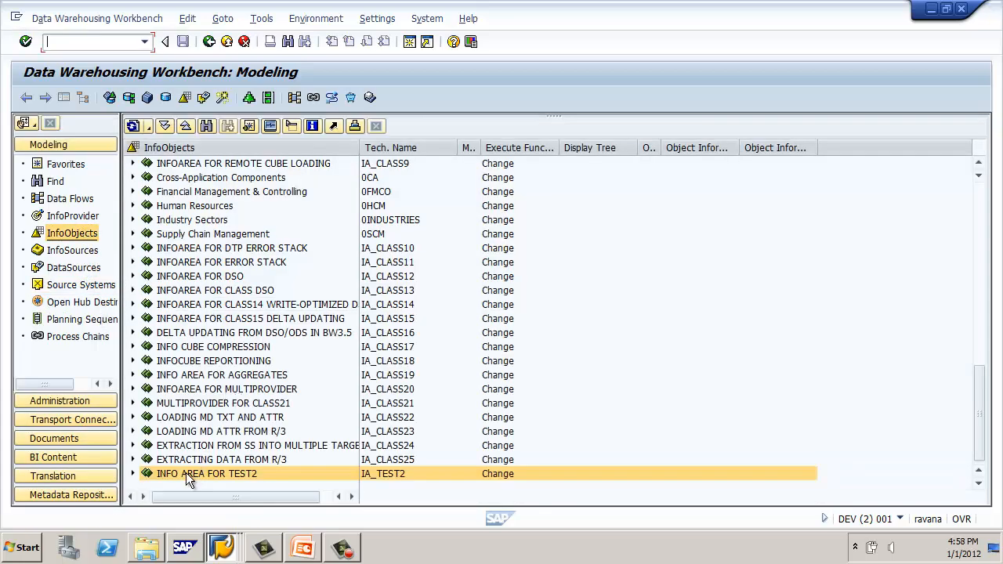
# Step: Expand INFO AREA FOR TEST2 and start a new InfoObject catalog under it with the Key Figure type
pyautogui.rightClick(185, 472)
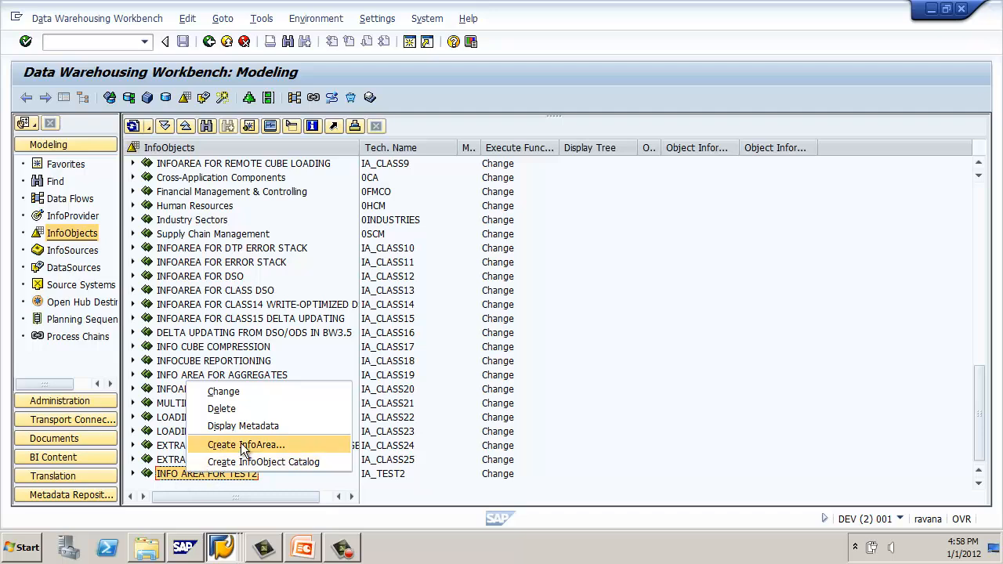
pyautogui.click(134, 474)
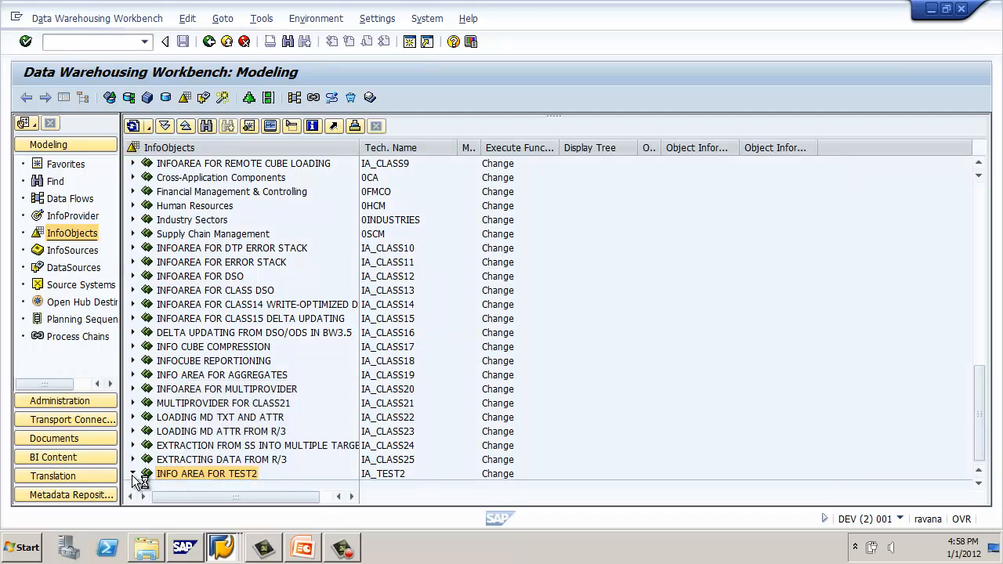
pyautogui.click(226, 474)
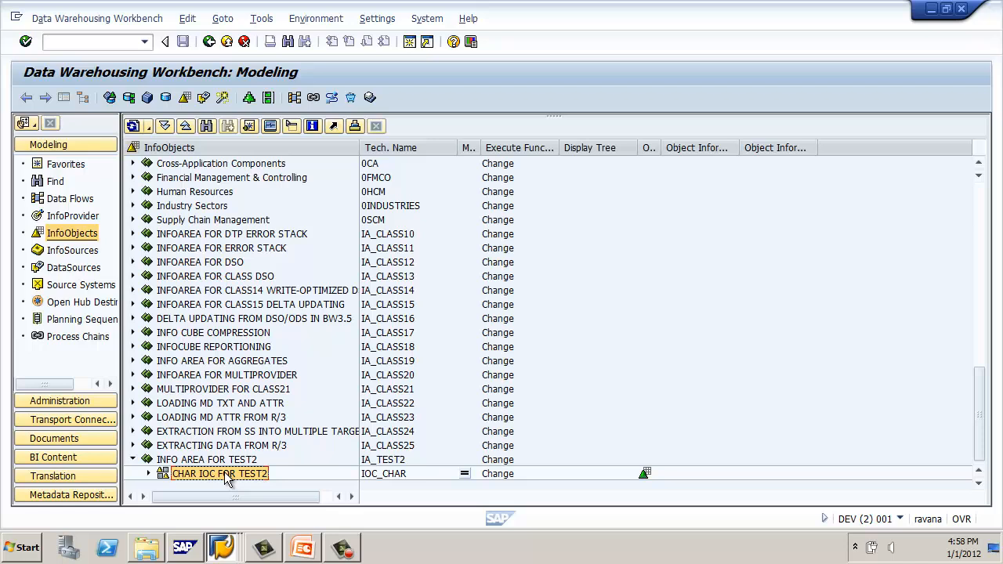
pyautogui.rightClick(232, 461)
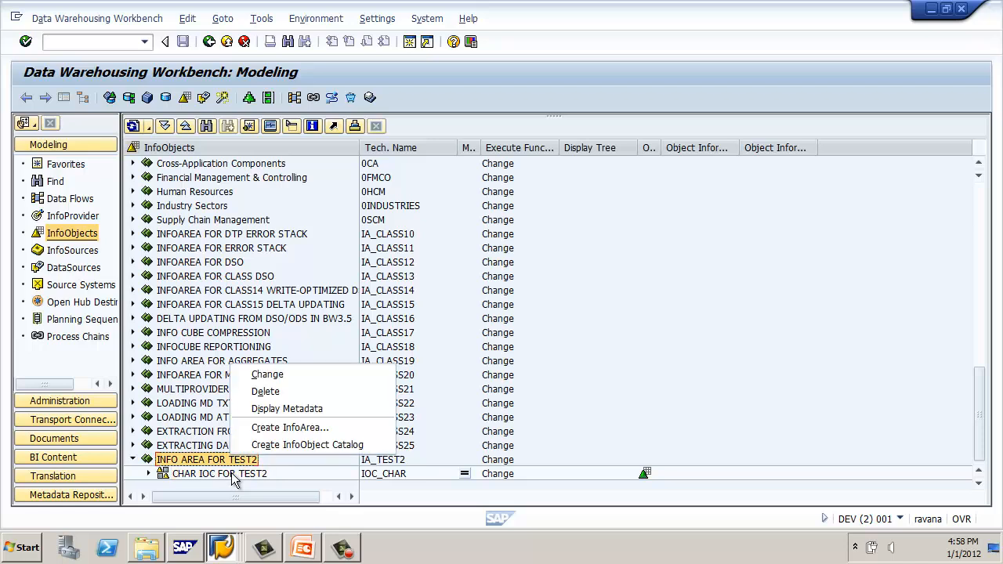
pyautogui.click(235, 474)
pyautogui.rightClick(235, 461)
pyautogui.click(257, 450)
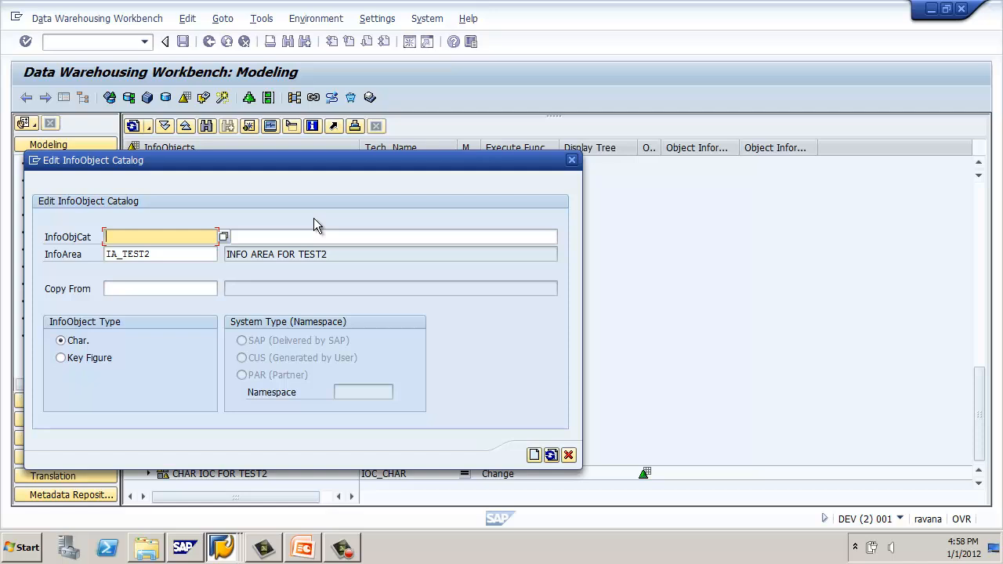
pyautogui.click(60, 358)
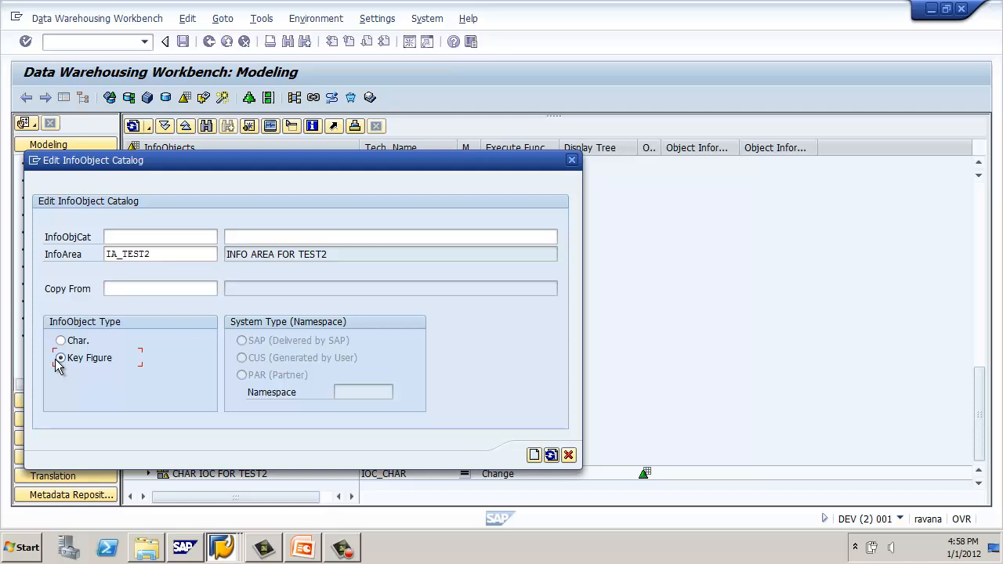
pyautogui.click(179, 235)
pyautogui.write('NET')
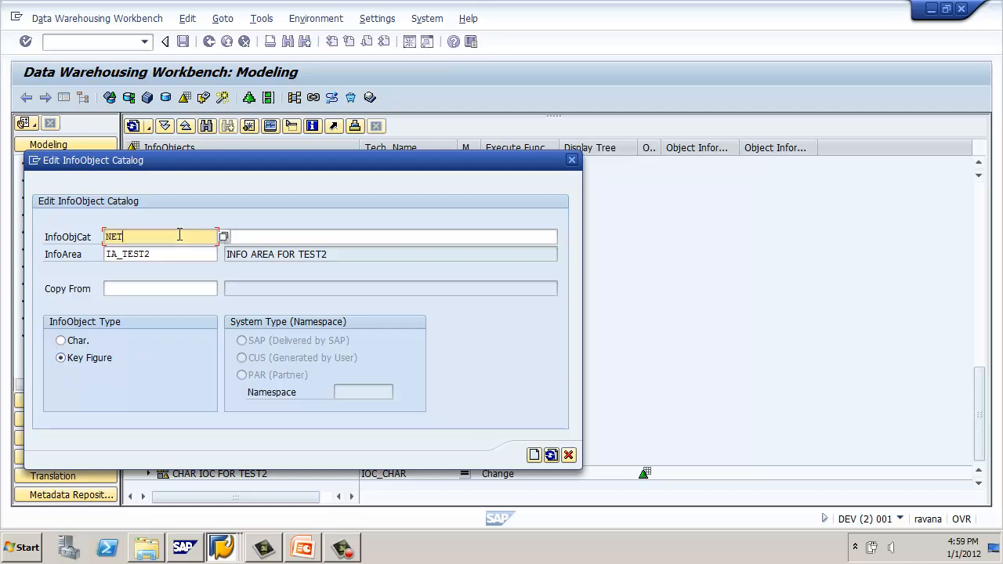
pyautogui.write('WR_2')
pyautogui.press('Tab')
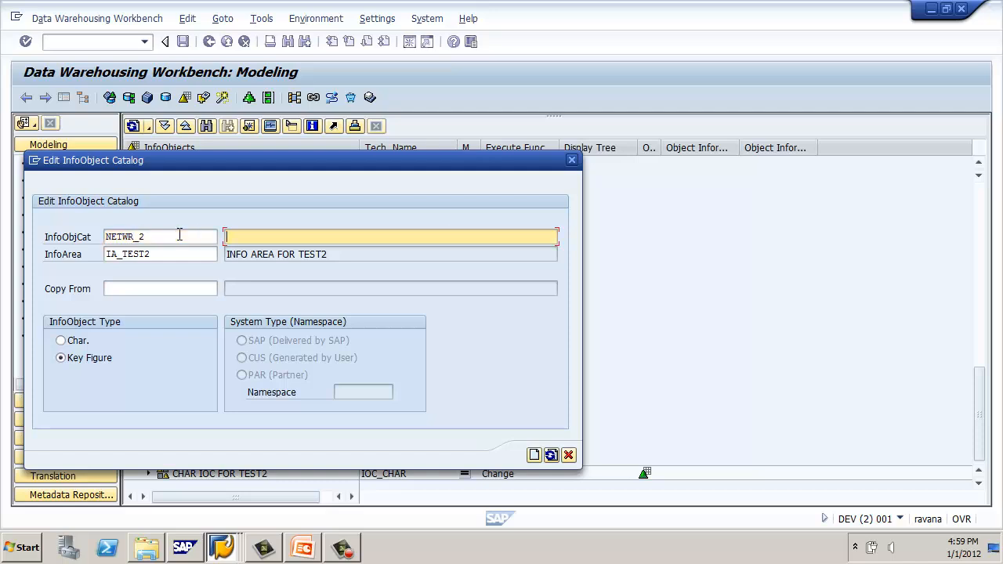
pyautogui.write('SALES DOCUMENT')
pyautogui.click(180, 234)
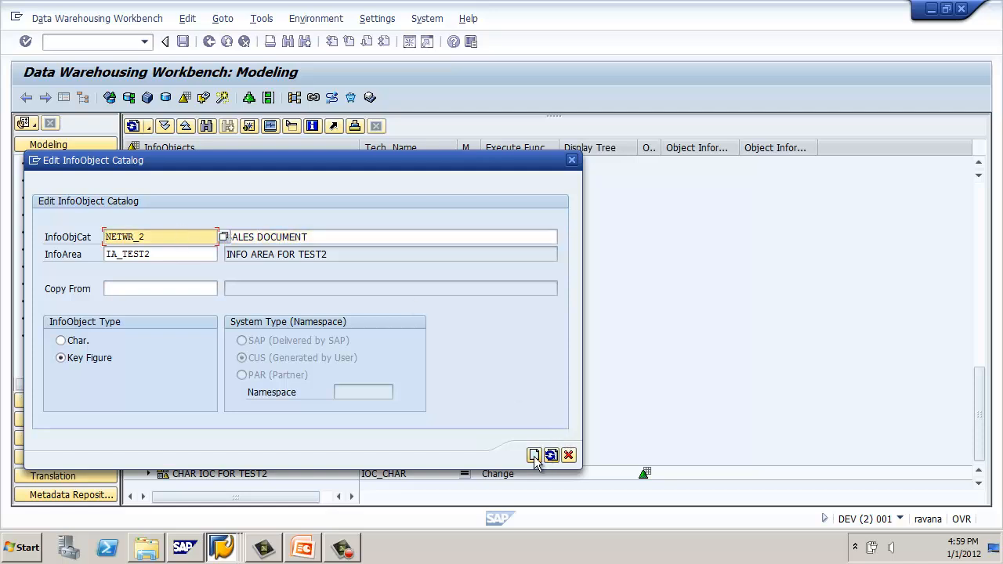
# Step: Name the new key figure catalog IOC_KF2 and set its description to KF IOC FOR TEST2
pyautogui.moveTo(166, 237); pyautogui.dragTo(96, 227)
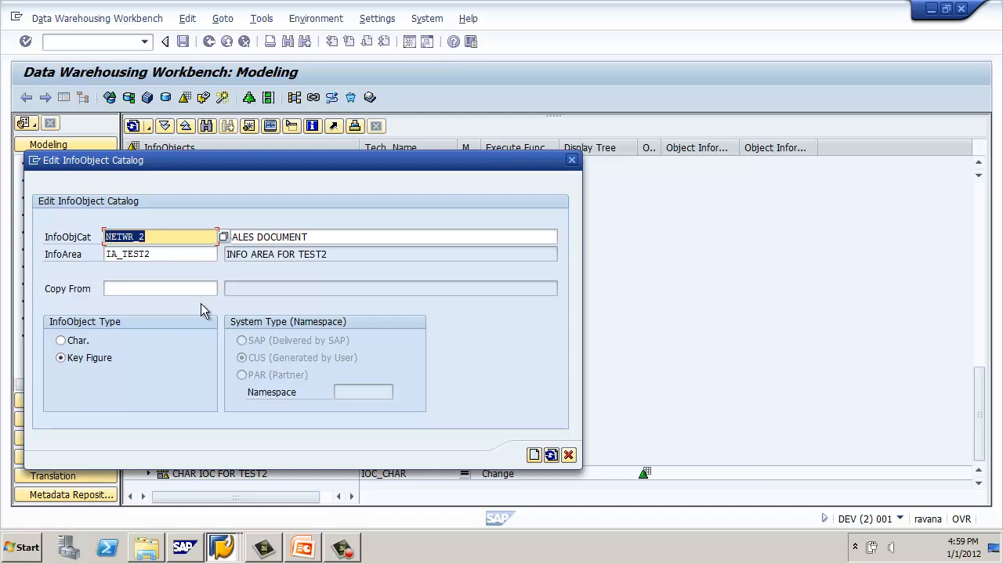
pyautogui.write('ICO')
pyautogui.press('BackSpace')
pyautogui.press('BackSpace')
pyautogui.press('BackSpace')
pyautogui.write('IO')
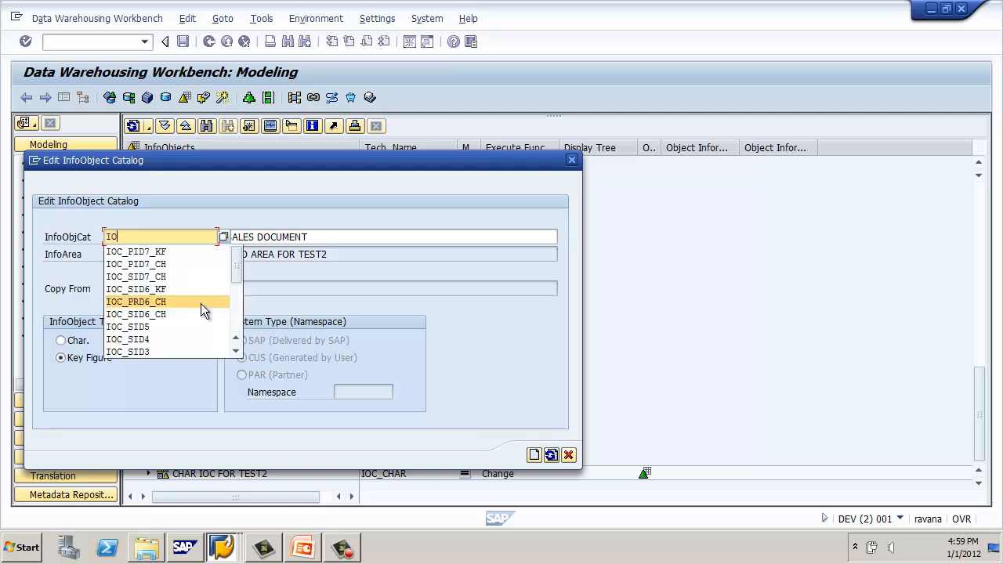
pyautogui.write('C_KF')
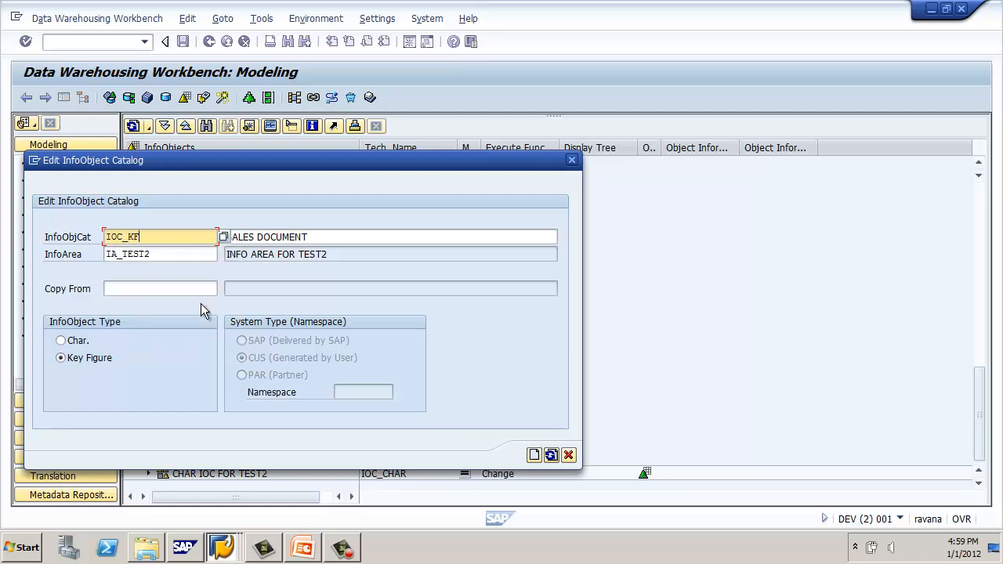
pyautogui.write('2')
pyautogui.press('Tab')
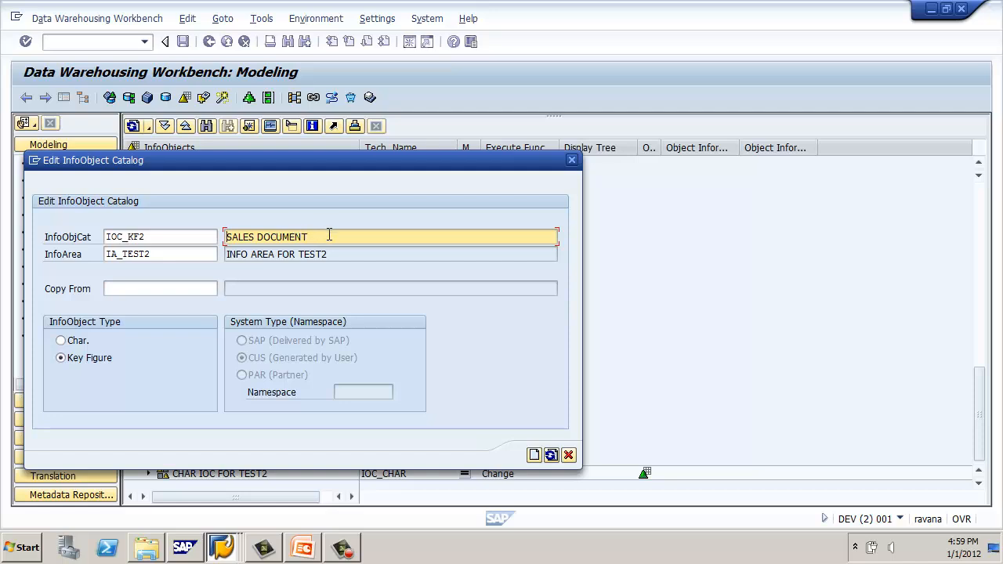
pyautogui.moveTo(330, 235); pyautogui.dragTo(190, 227)
pyautogui.write('KF IOC FOR TEST2')
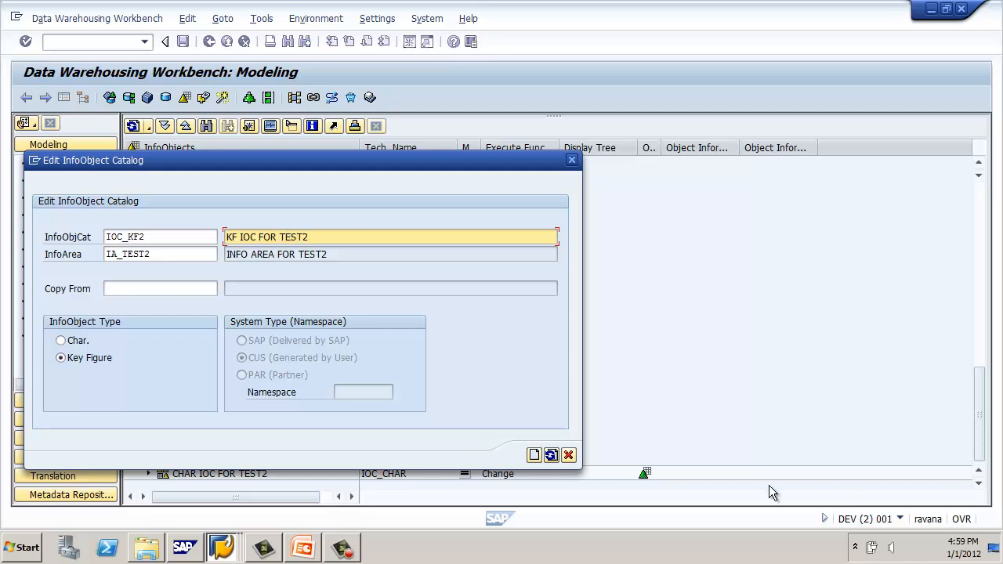
# Step: Create and activate the IOC_KF2 catalog, and return to the InfoObjects tree
pyautogui.click(534, 455)
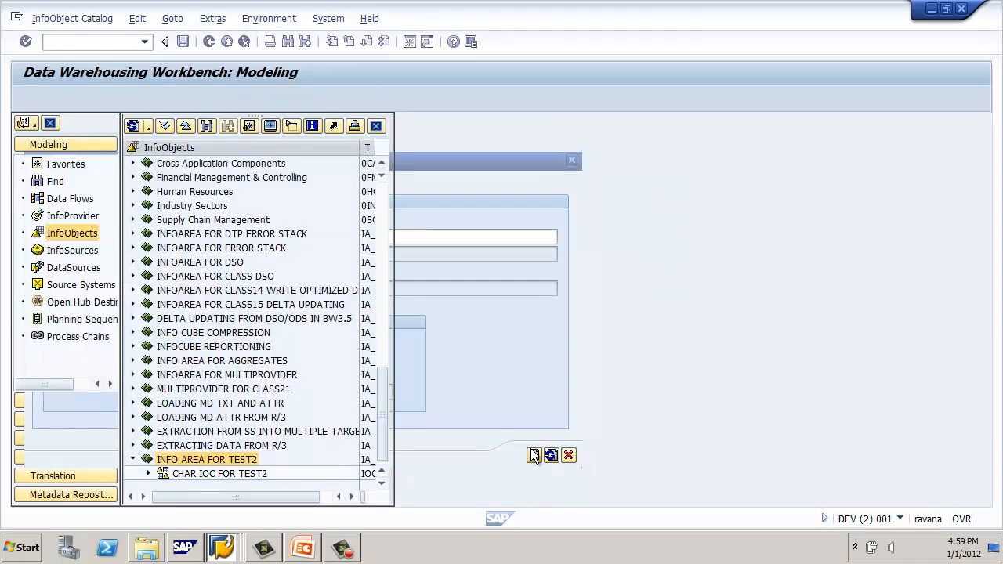
pyautogui.click(156, 97)
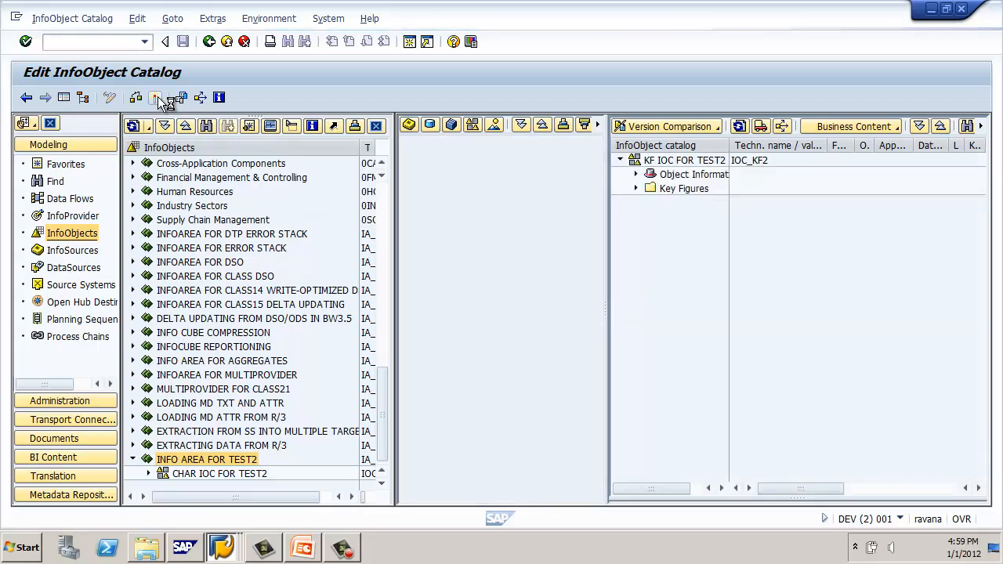
pyautogui.click(209, 41)
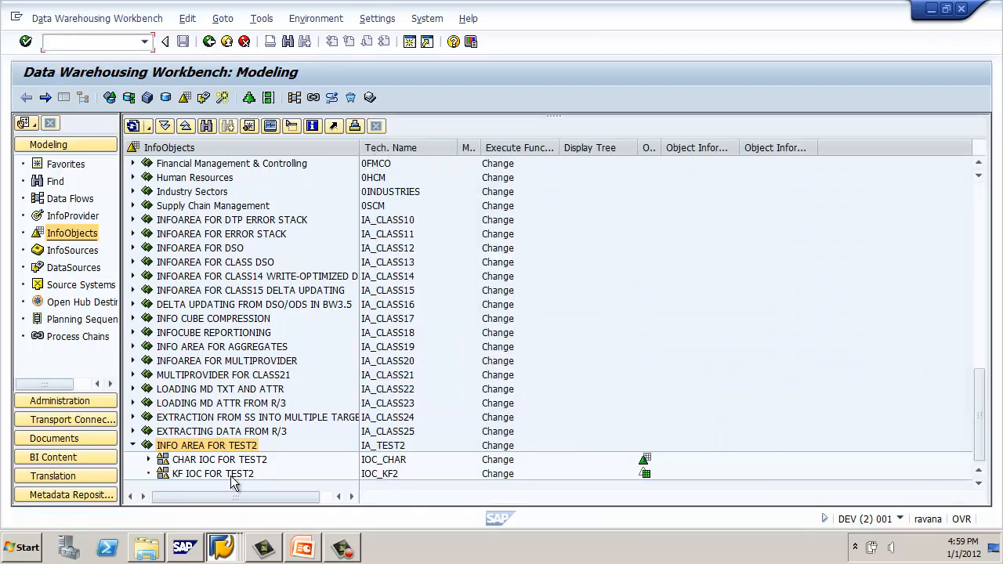
# Step: Create key figure NETWR_2 in the KF IOC FOR TEST2 catalog with the long description SALES DOCUMENT
pyautogui.rightClick(233, 476)
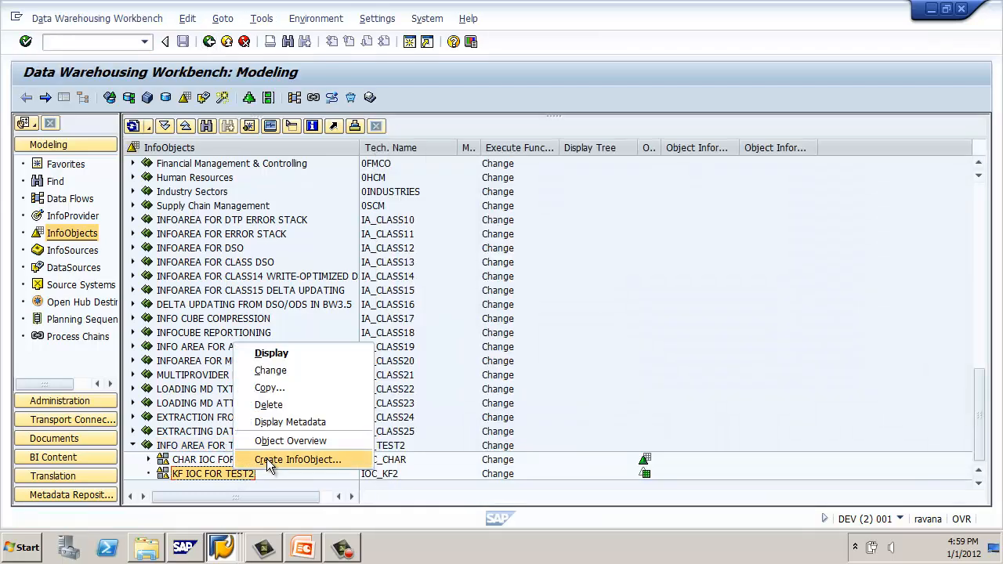
pyautogui.click(267, 462)
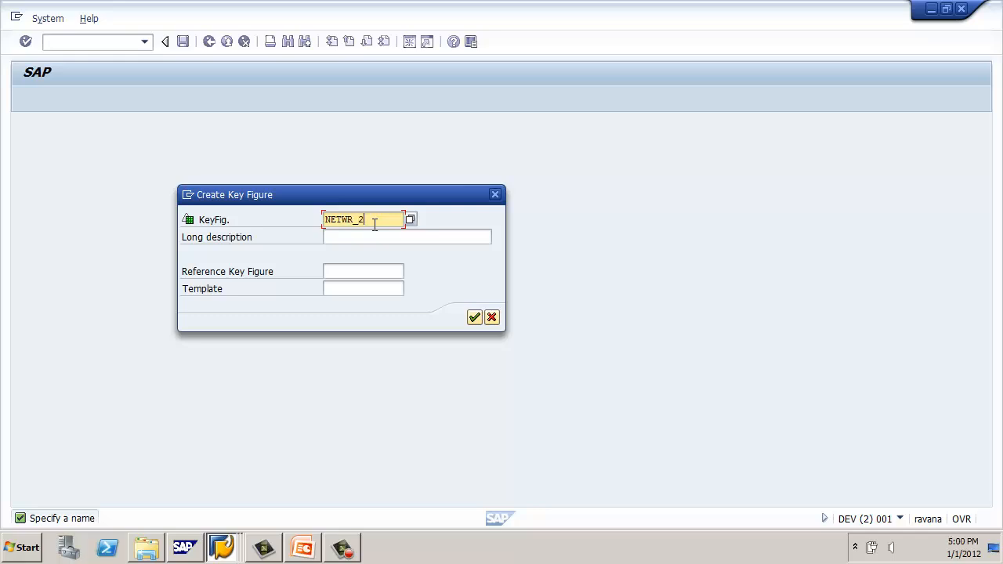
pyautogui.press('Tab')
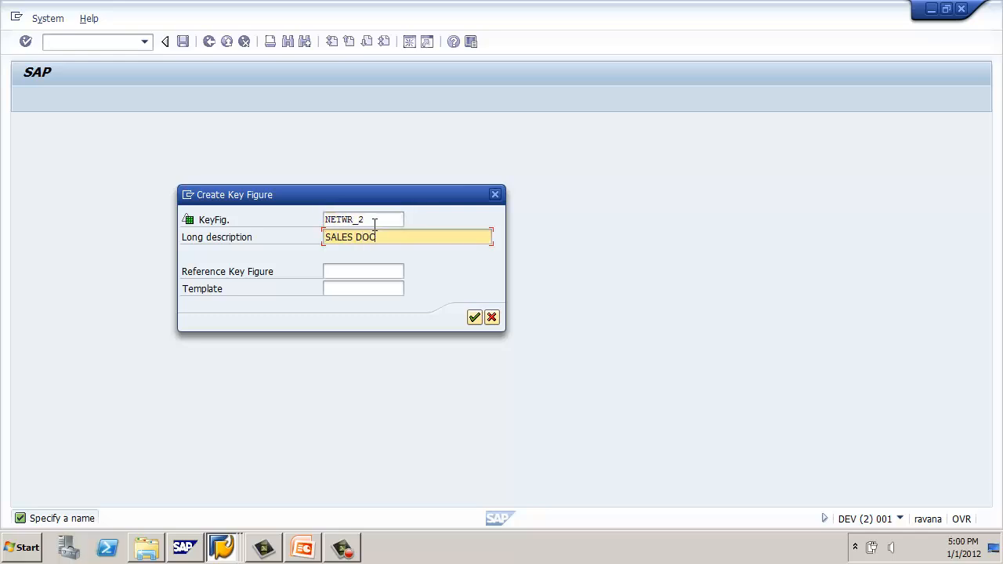
pyautogui.press('Return')
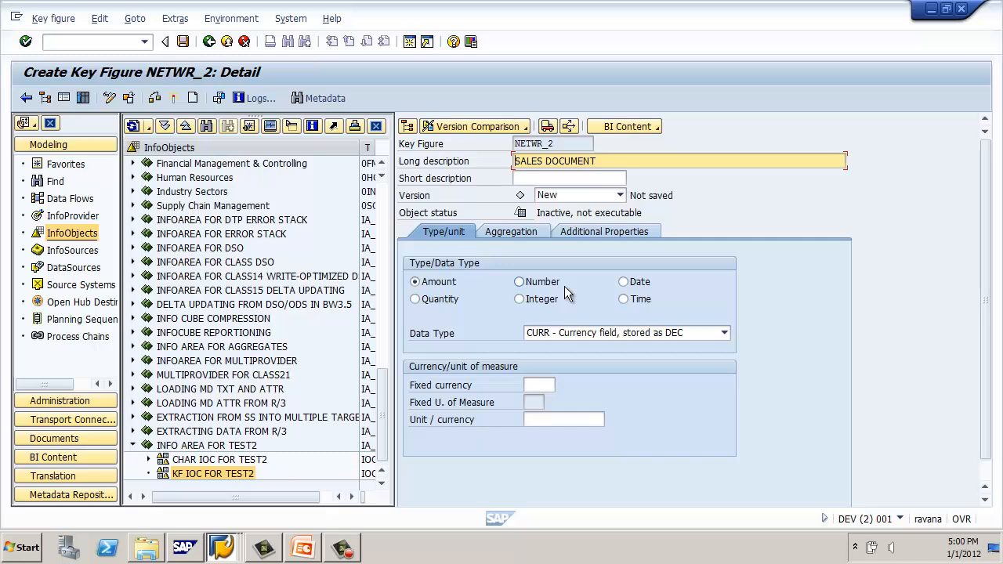
pyautogui.click(550, 419)
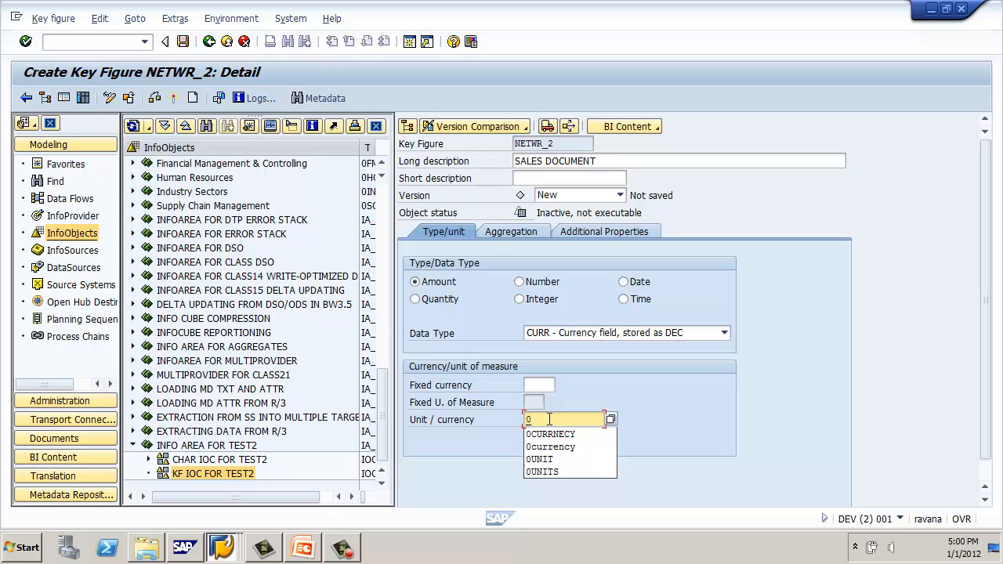
pyautogui.write('0U')
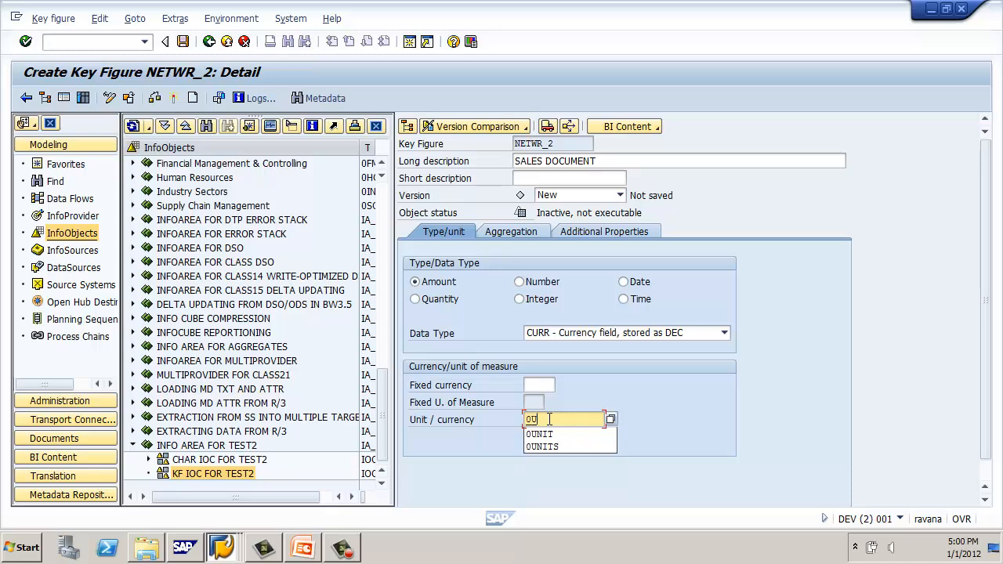
pyautogui.press('BackSpace')
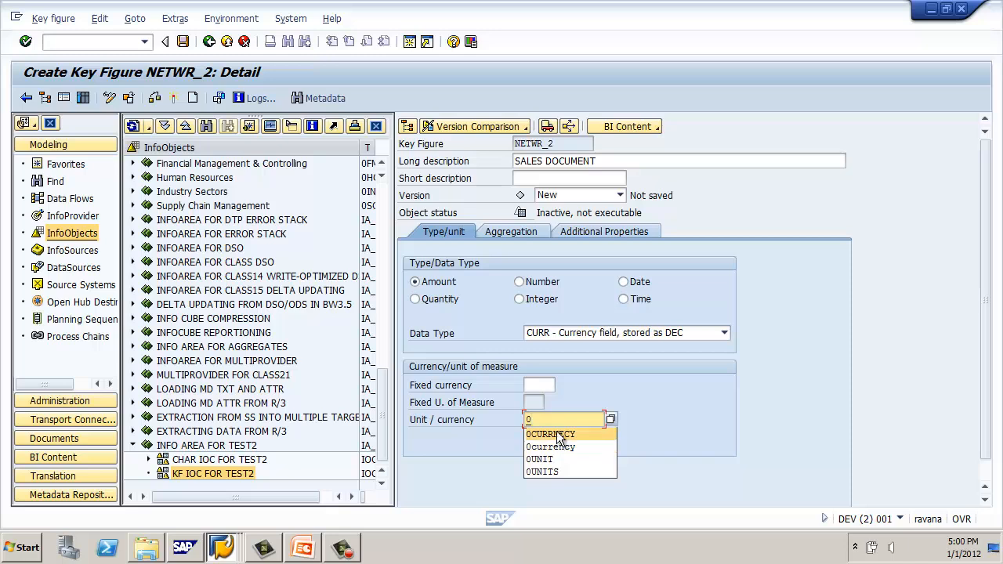
pyautogui.click(555, 434)
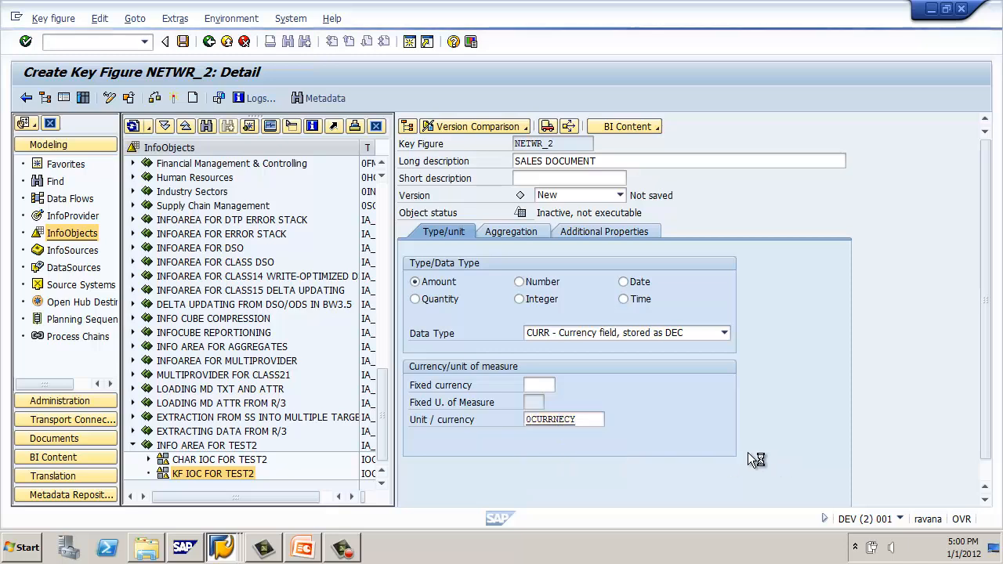
# Step: Set the unit/currency of NETWR_2 to 0CURRENCY, activate the key figure, and return to the InfoObjects tree
pyautogui.doubleClick(595, 427)
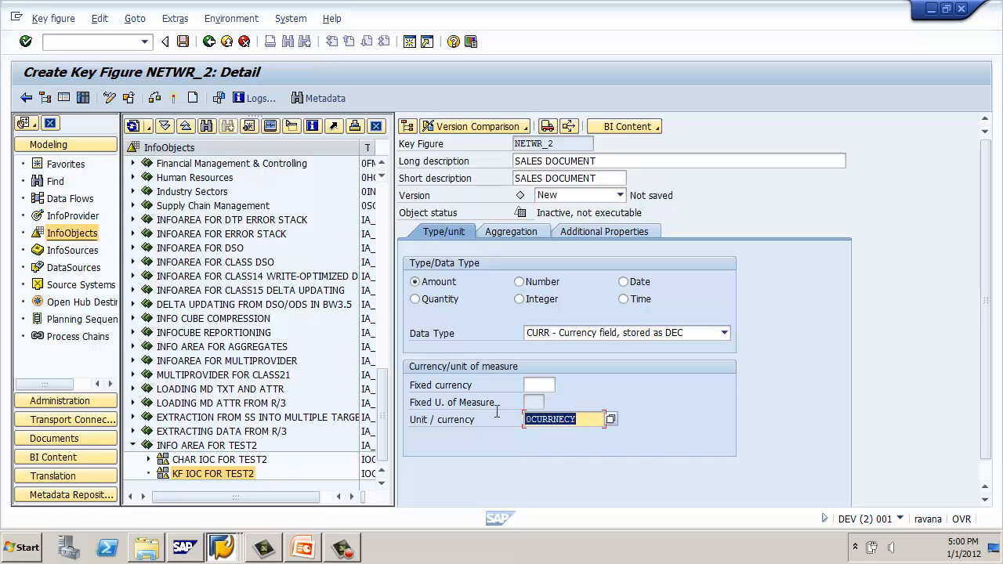
pyautogui.write('0')
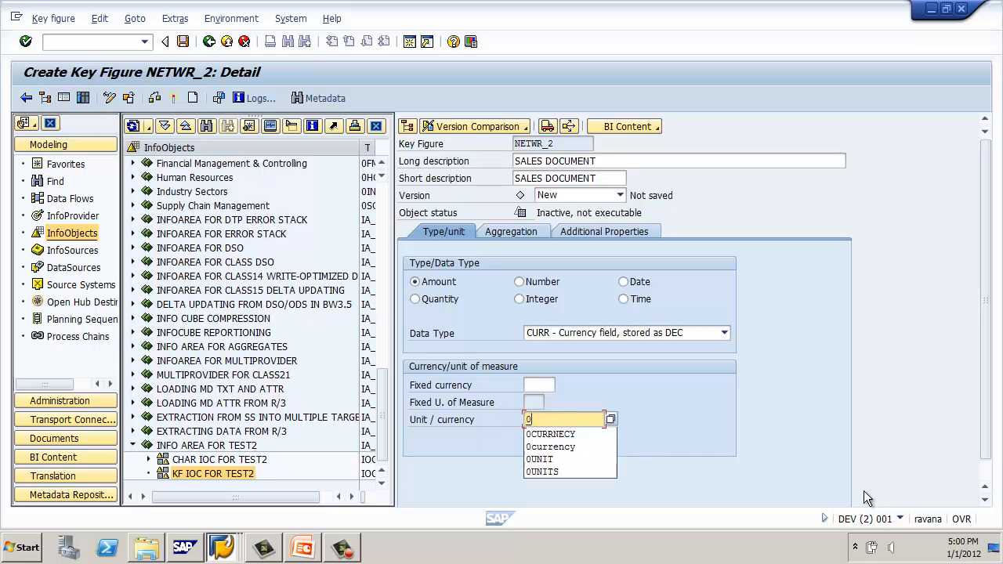
pyautogui.press('Down')
pyautogui.press('Down')
pyautogui.press('Return')
pyautogui.press('Return')
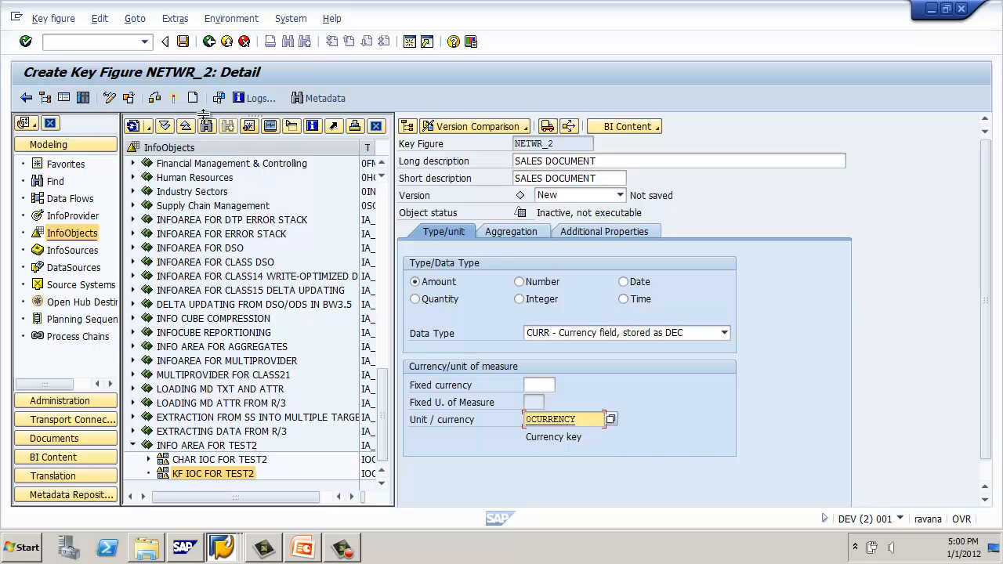
pyautogui.click(174, 100)
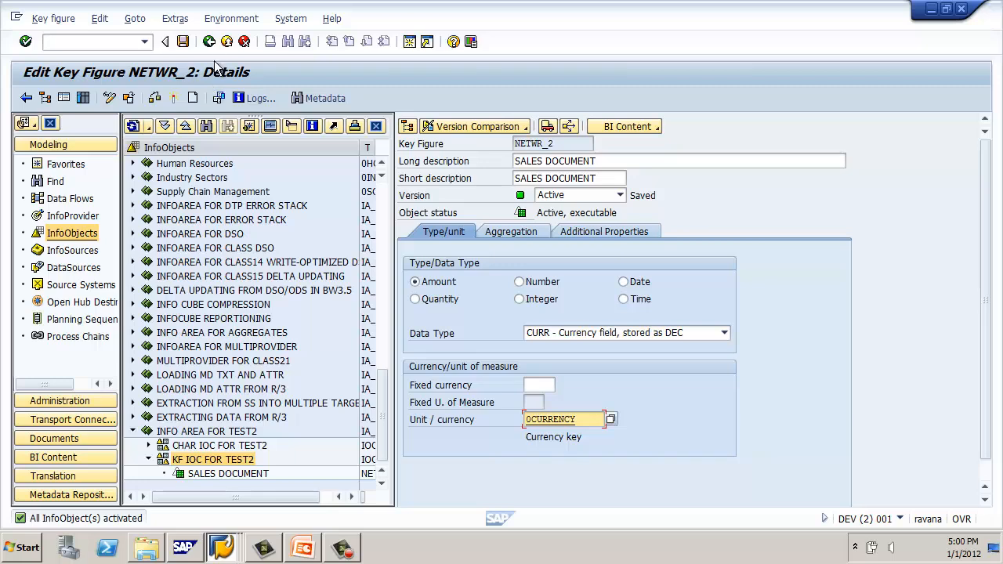
pyautogui.click(208, 41)
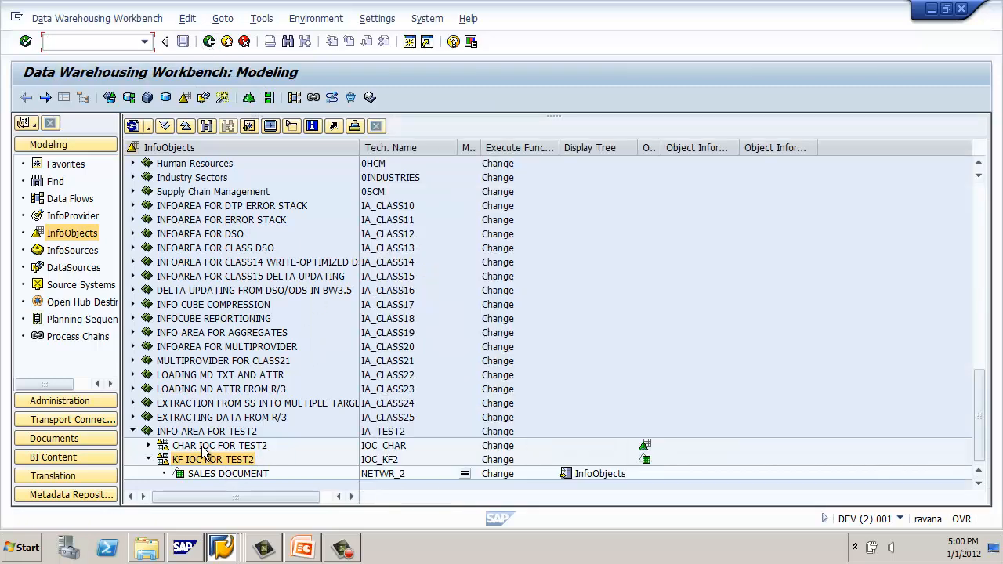
# Step: Create characteristic SALES_DOC in the CHAR IOC FOR TEST2 catalog with the long description SALES DOCUMENT
pyautogui.rightClick(202, 452)
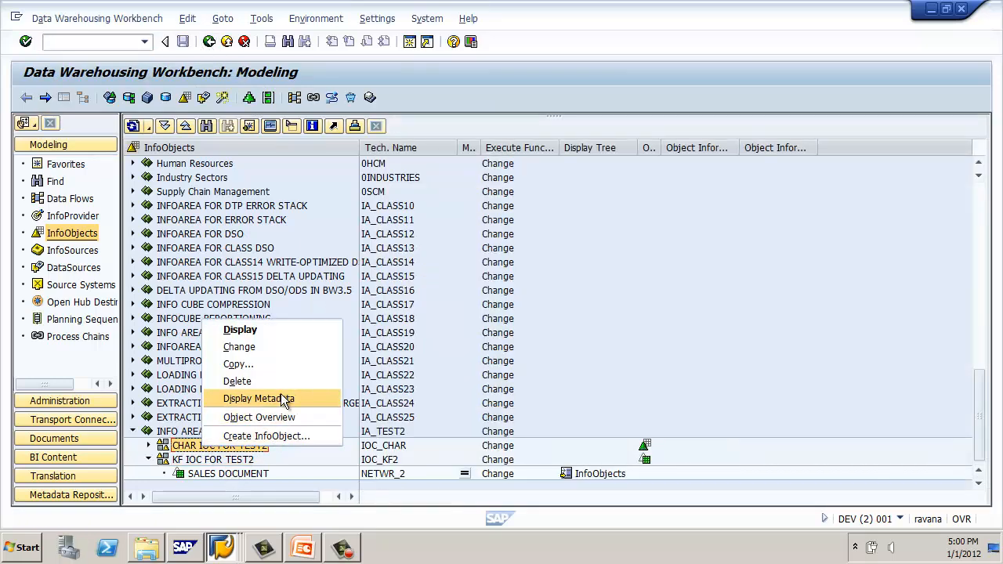
pyautogui.click(276, 435)
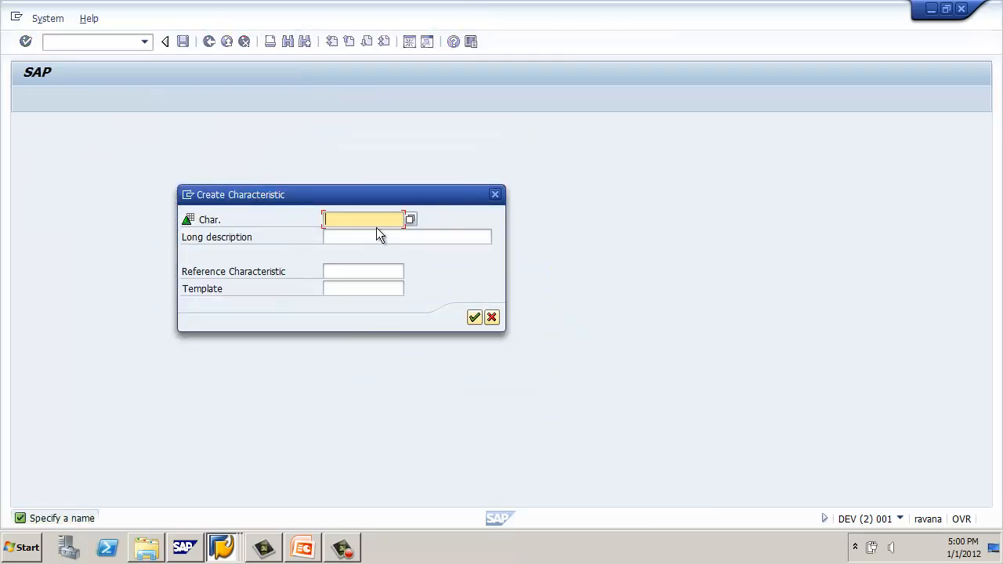
pyautogui.write('SALES')
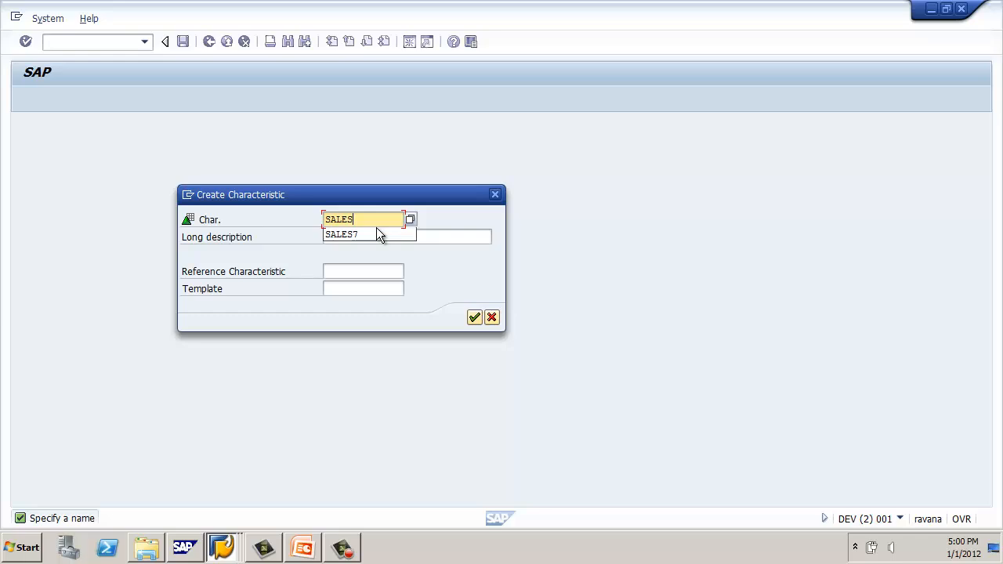
pyautogui.write('_DOC')
pyautogui.press('Tab')
pyautogui.write('SALES')
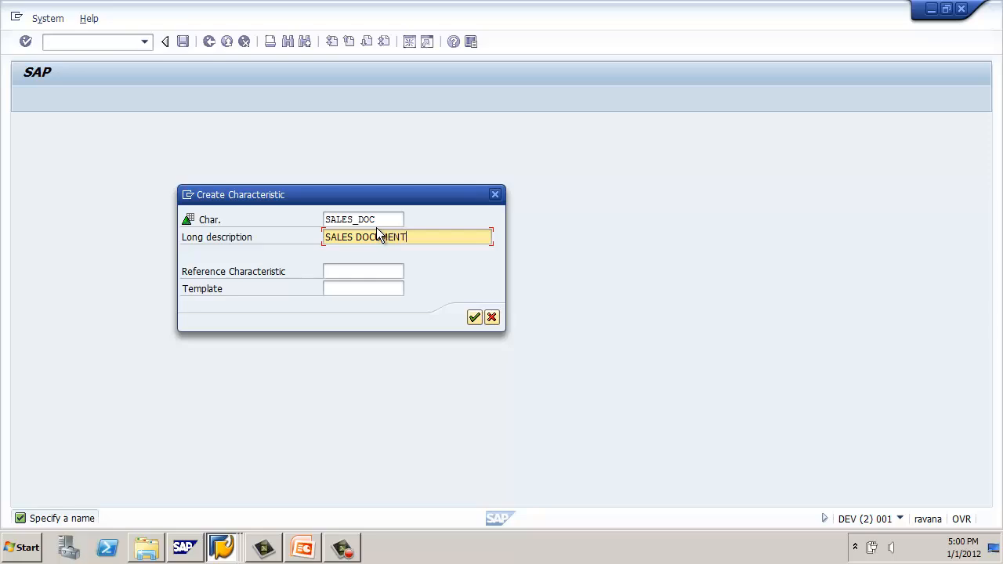
pyautogui.press('Return')
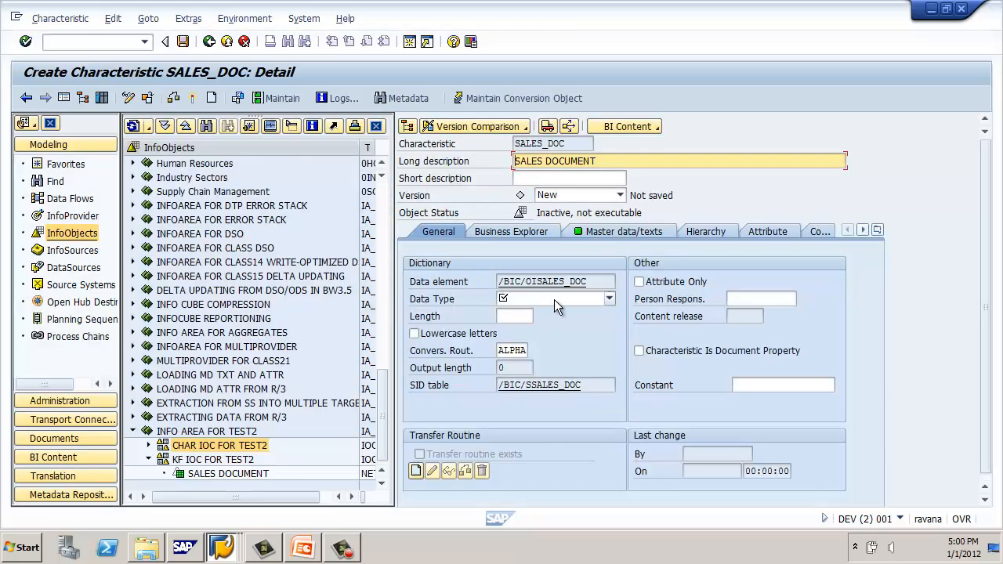
# Step: Set SALES_DOC to data type CHAR with length 10, activate the characteristic, and return to the InfoObjects tree
pyautogui.click(554, 299)
pyautogui.click(541, 313)
pyautogui.click(512, 315)
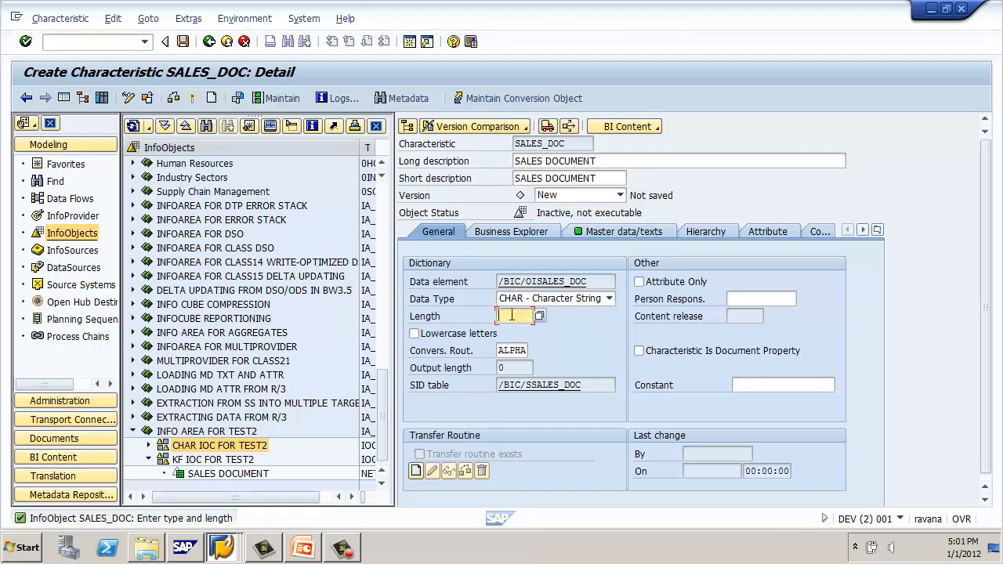
pyautogui.write('10')
pyautogui.click(194, 99)
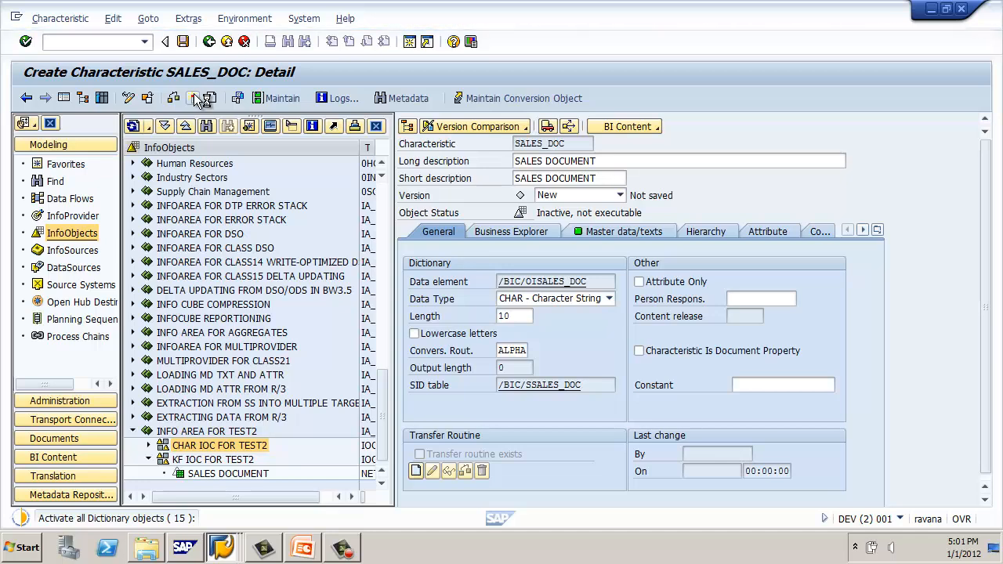
pyautogui.click(208, 44)
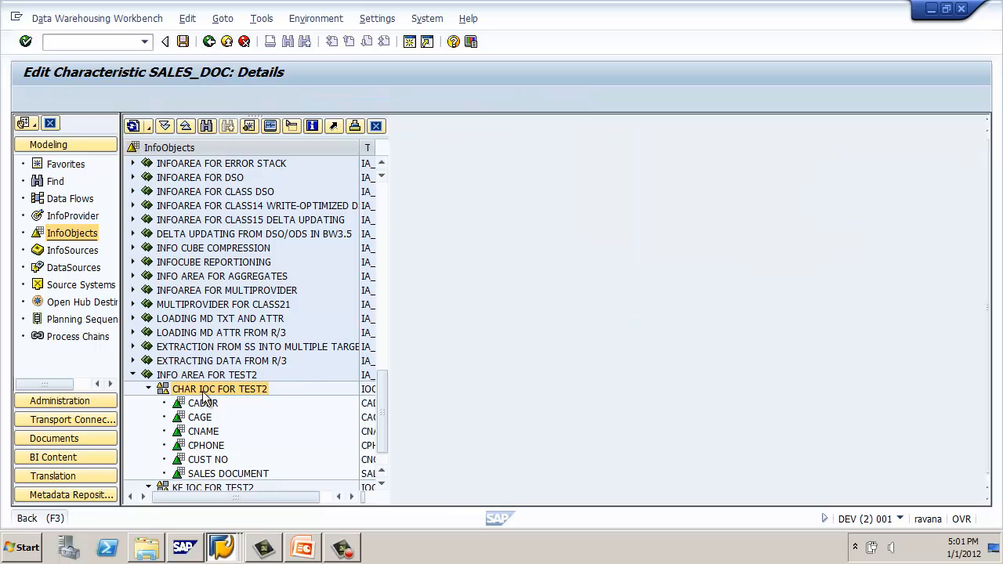
# Step: Switch to the session editing InfoCube SIC_TD and insert InfoObject SALES_DOC directly into the TRANSACTION dimension
pyautogui.moveTo(222, 547)
pyautogui.click(177, 493)
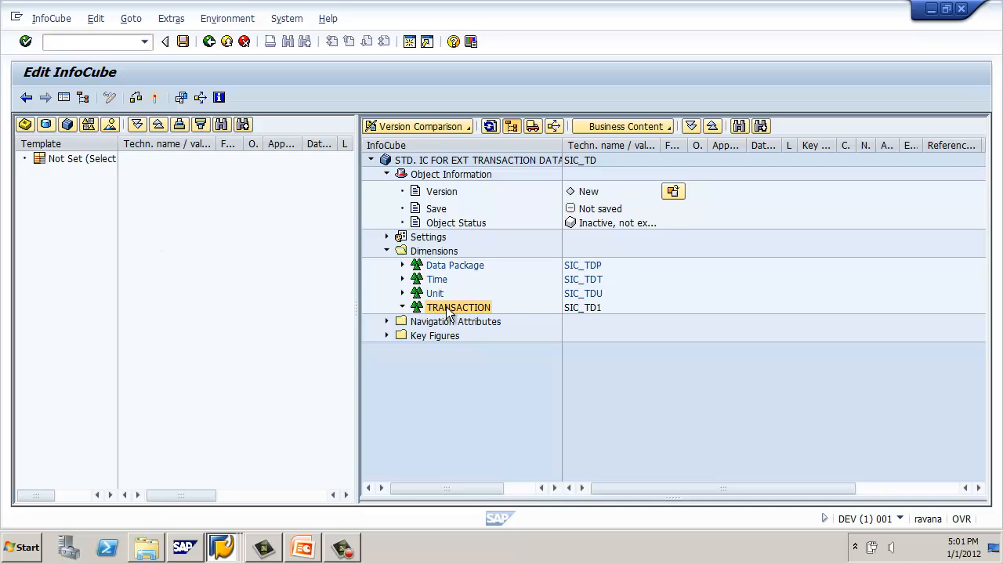
pyautogui.rightClick(448, 309)
pyautogui.click(484, 391)
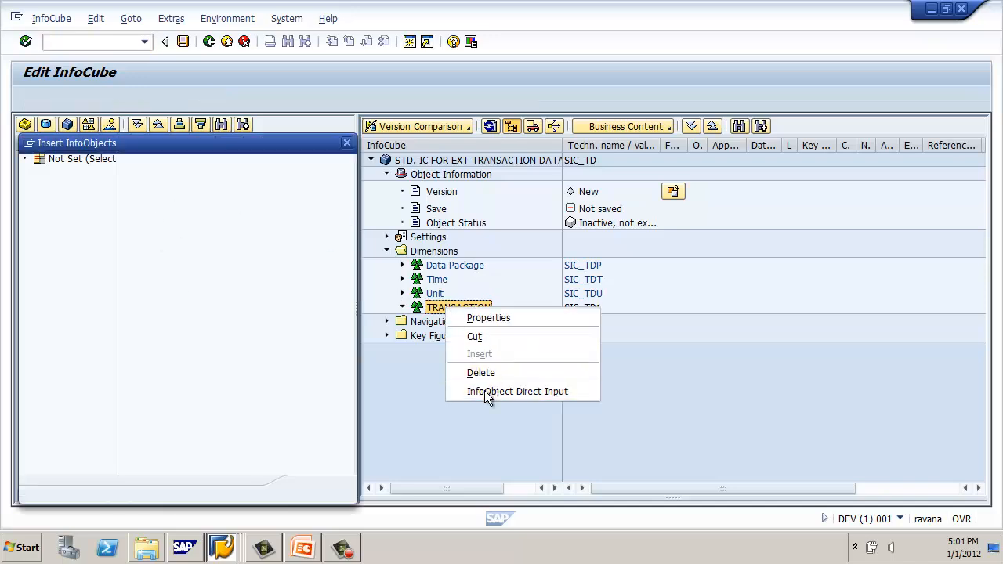
pyautogui.write('S')
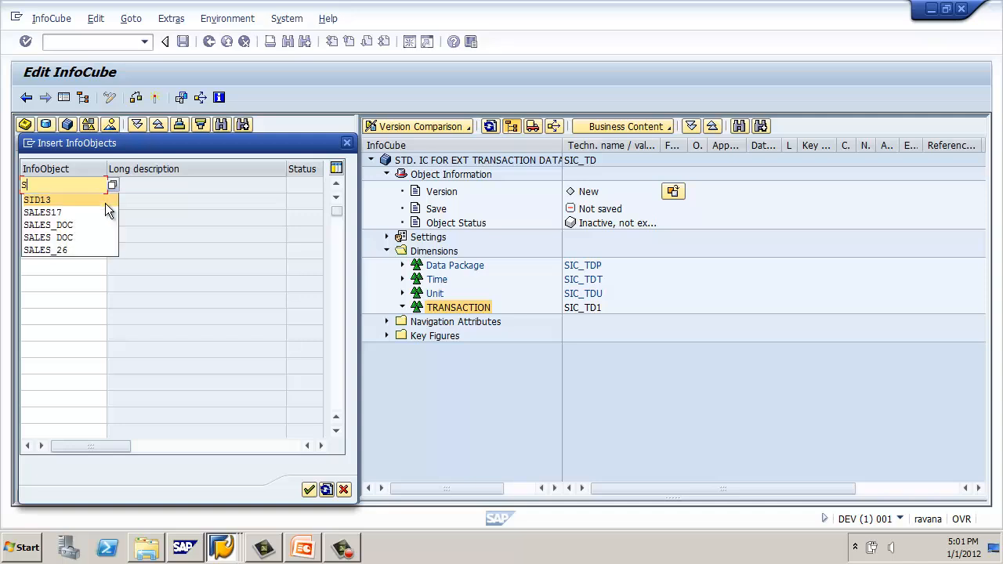
pyautogui.click(95, 224)
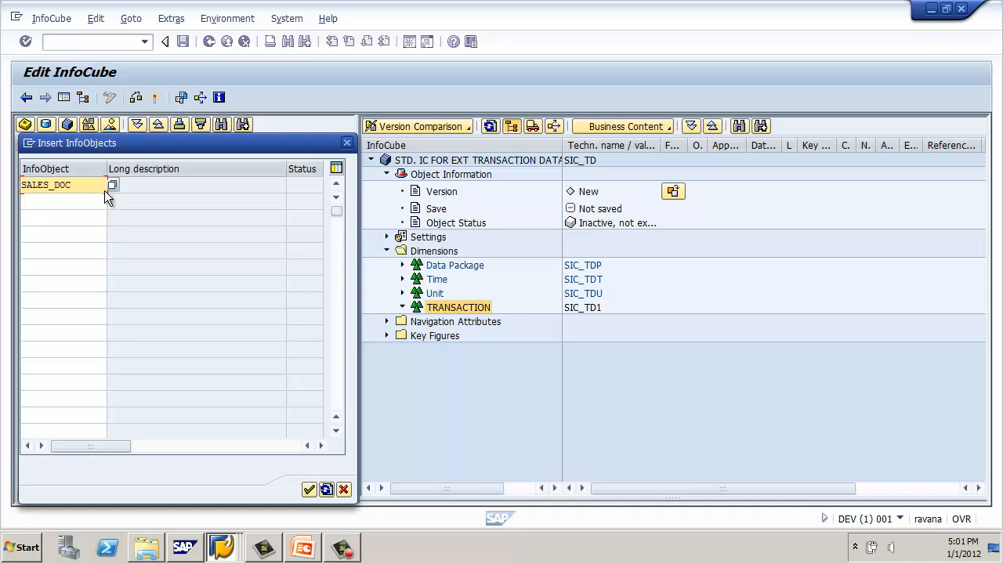
pyautogui.press('Return')
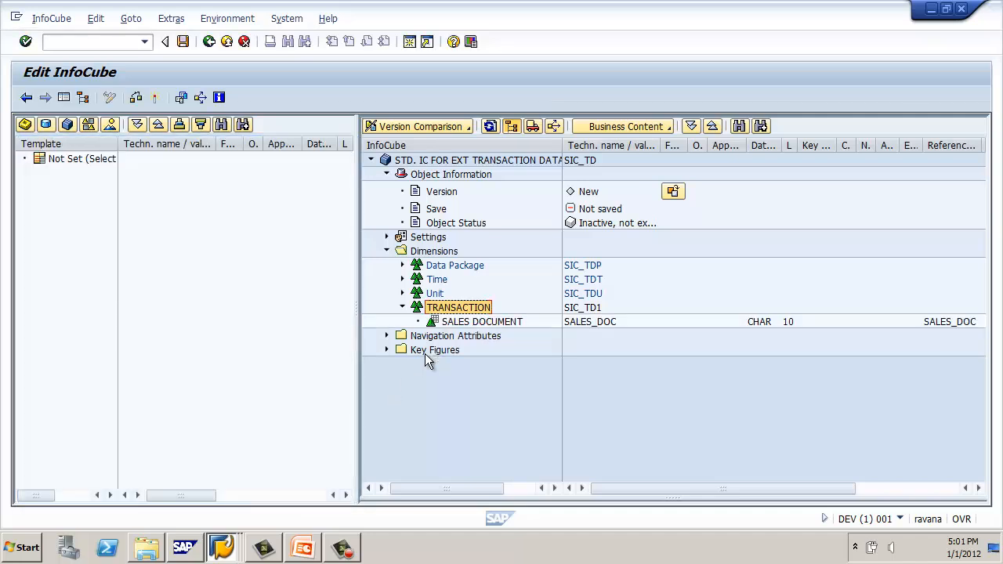
# Step: Insert NETWR_2 directly into the InfoCube's key figures and expand the Key Figures folder
pyautogui.click(426, 353)
pyautogui.rightClick(426, 353)
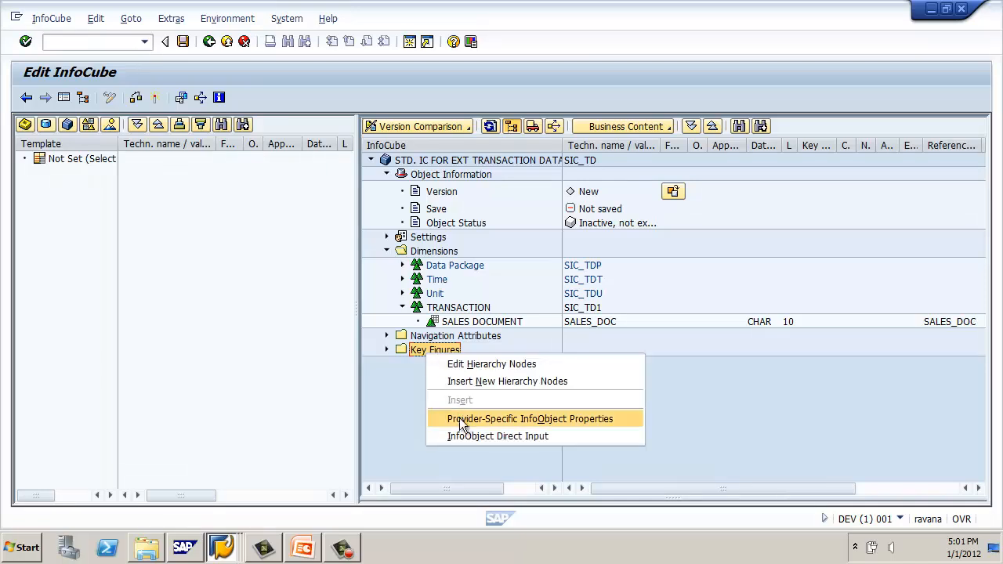
pyautogui.click(464, 436)
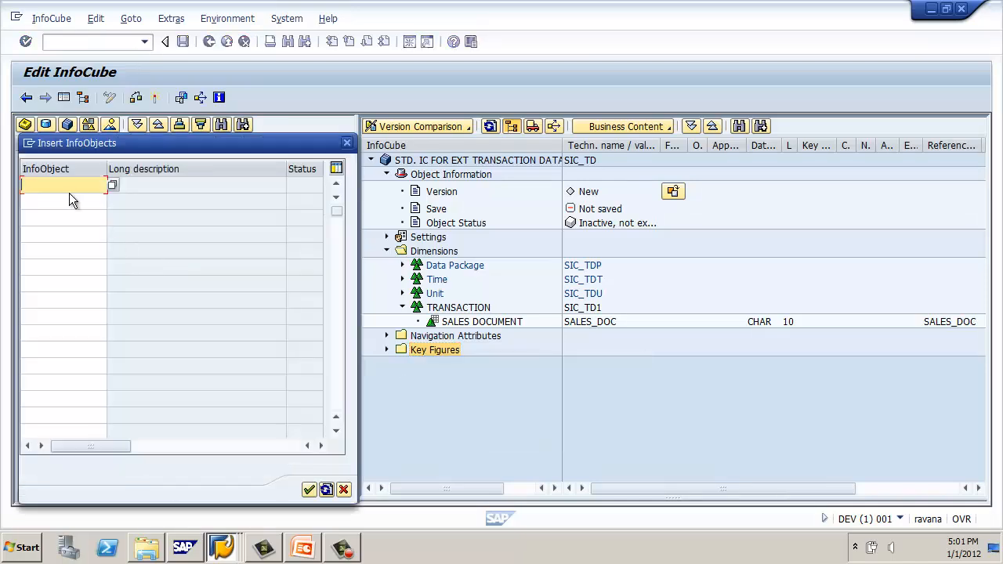
pyautogui.write('NETWR_2')
pyautogui.press('Return')
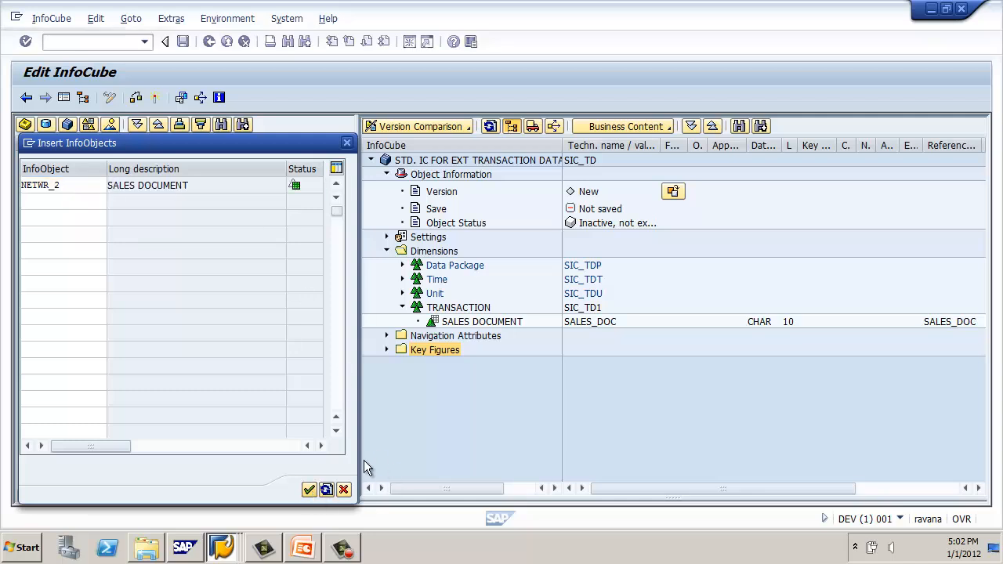
pyautogui.press('Return')
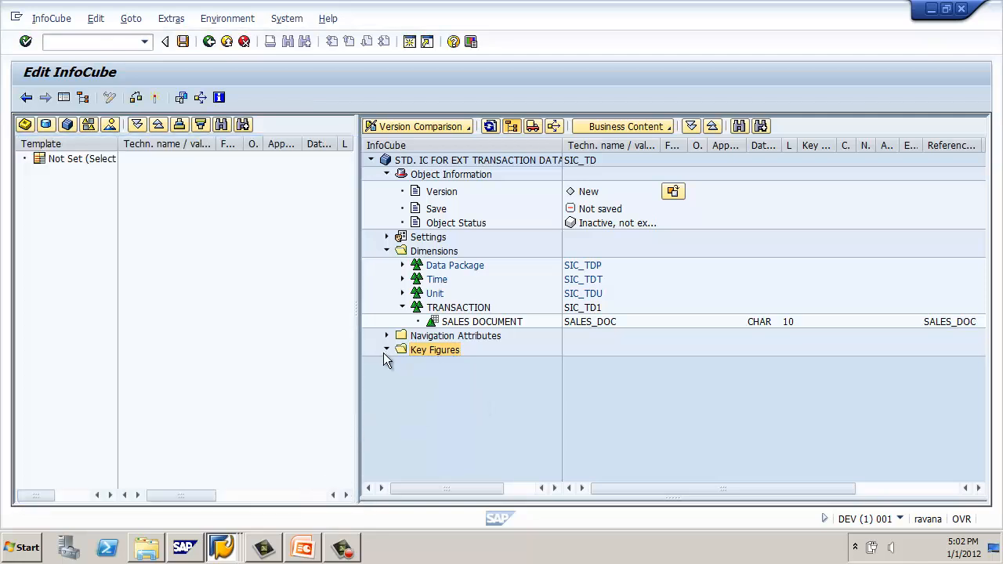
pyautogui.click(386, 351)
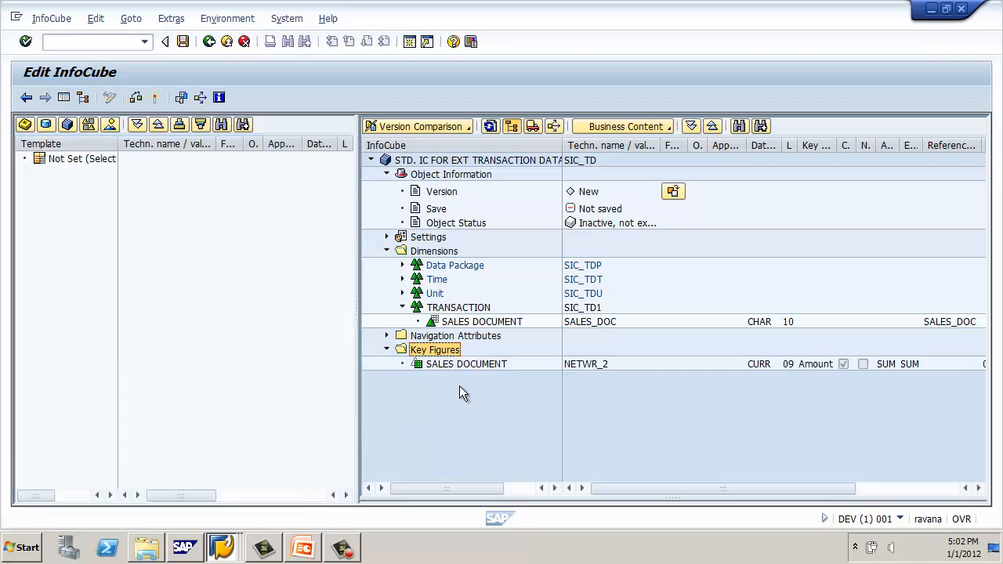
# Step: Activate InfoCube SIC_TD and return to the InfoProvider tree
pyautogui.click(457, 323)
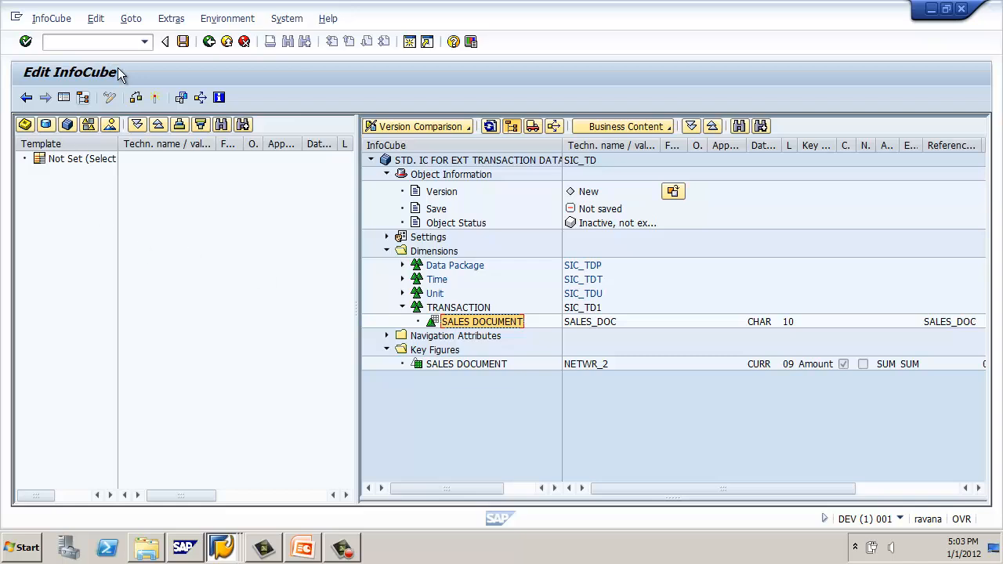
pyautogui.click(156, 97)
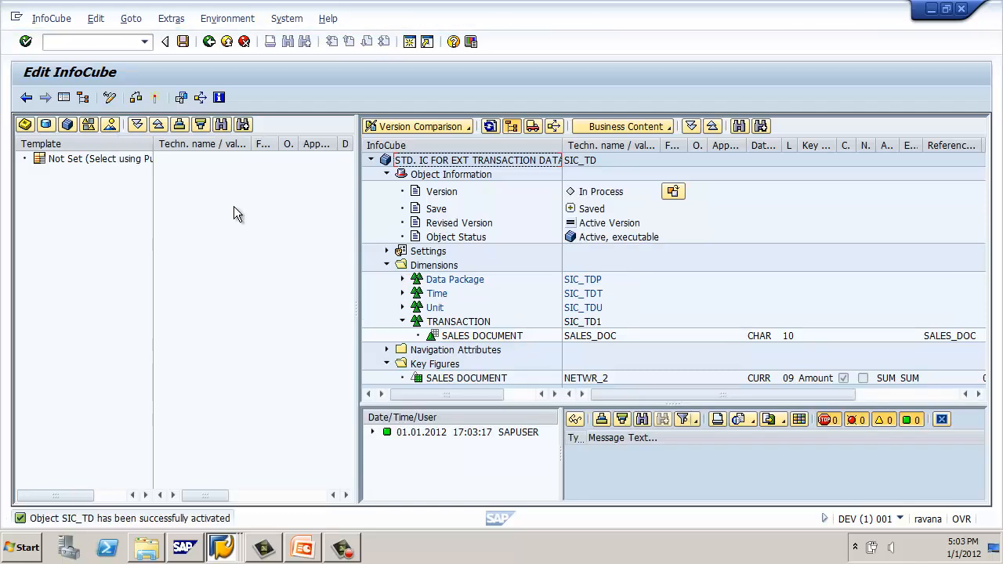
pyautogui.click(209, 42)
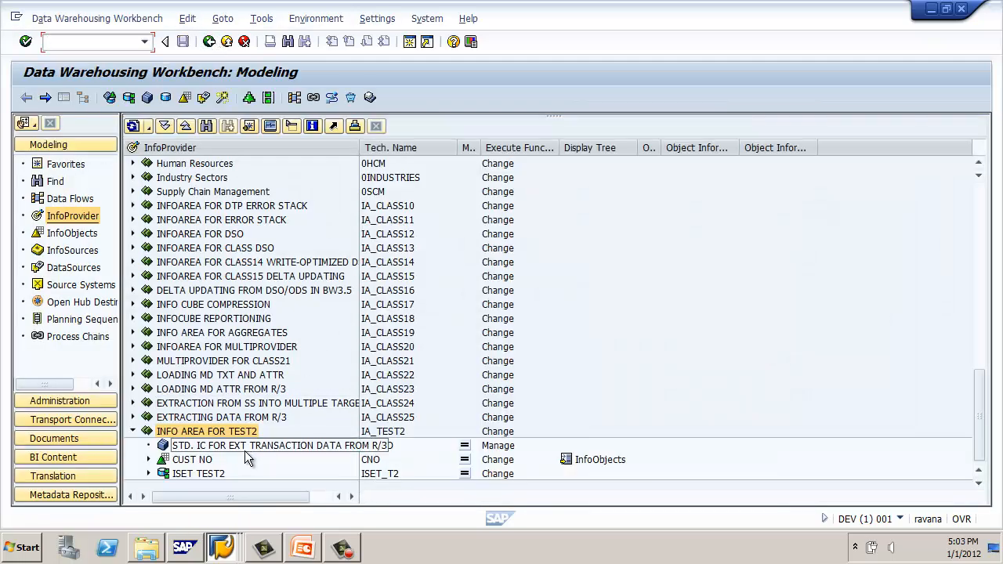
pyautogui.rightClick(243, 451)
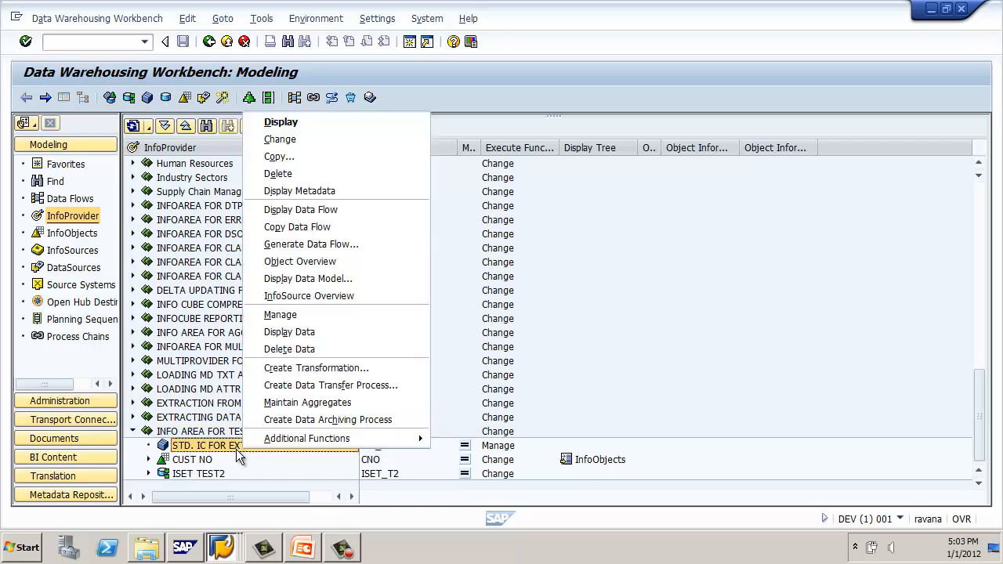
pyautogui.click(275, 385)
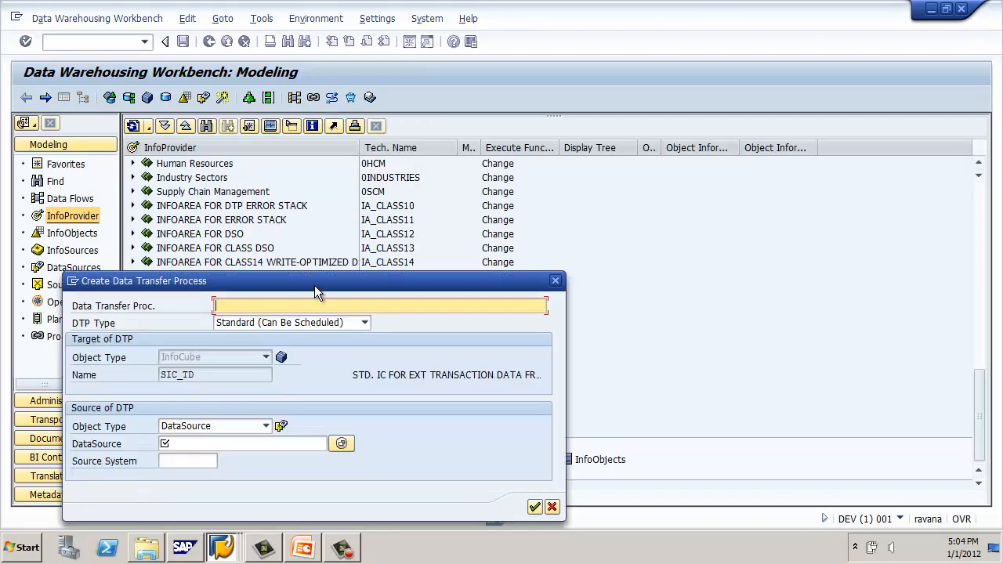
pyautogui.moveTo(314, 286); pyautogui.dragTo(344, 177)
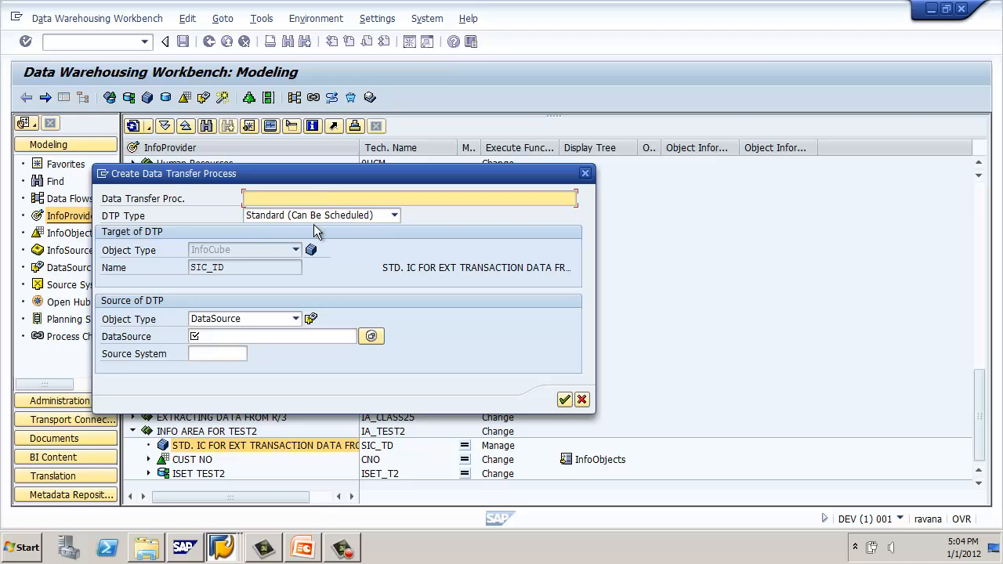
pyautogui.click(246, 322)
pyautogui.click(248, 317)
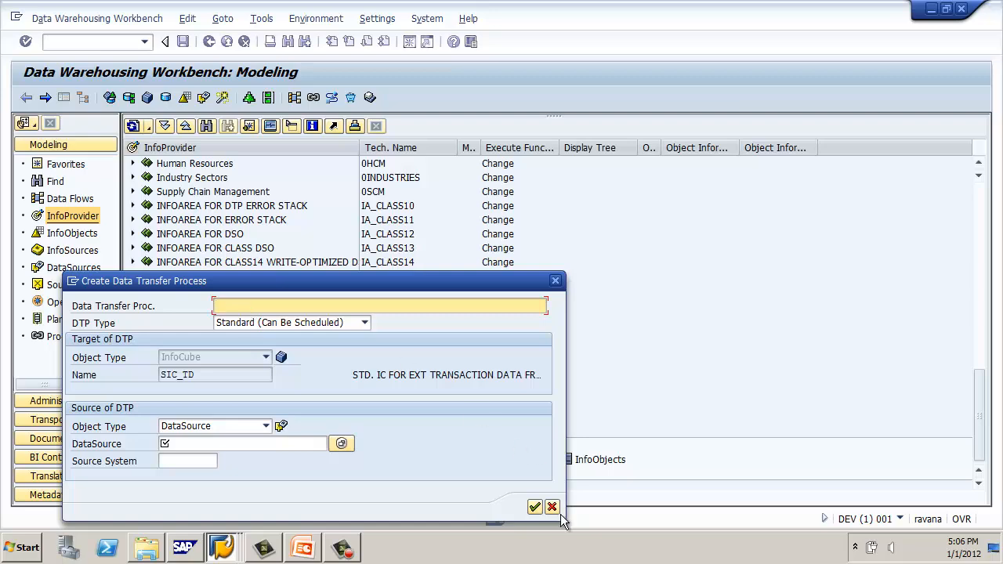
pyautogui.click(552, 507)
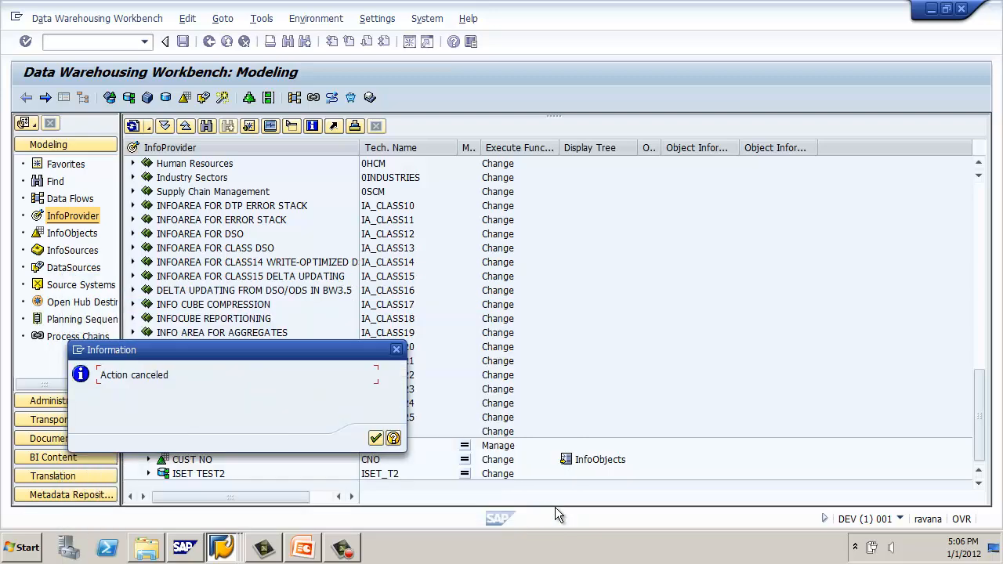
pyautogui.click(377, 439)
# Step: Start a new transformation for InfoCube SIC_TD with DataSource as the source object type
pyautogui.rightClick(287, 444)
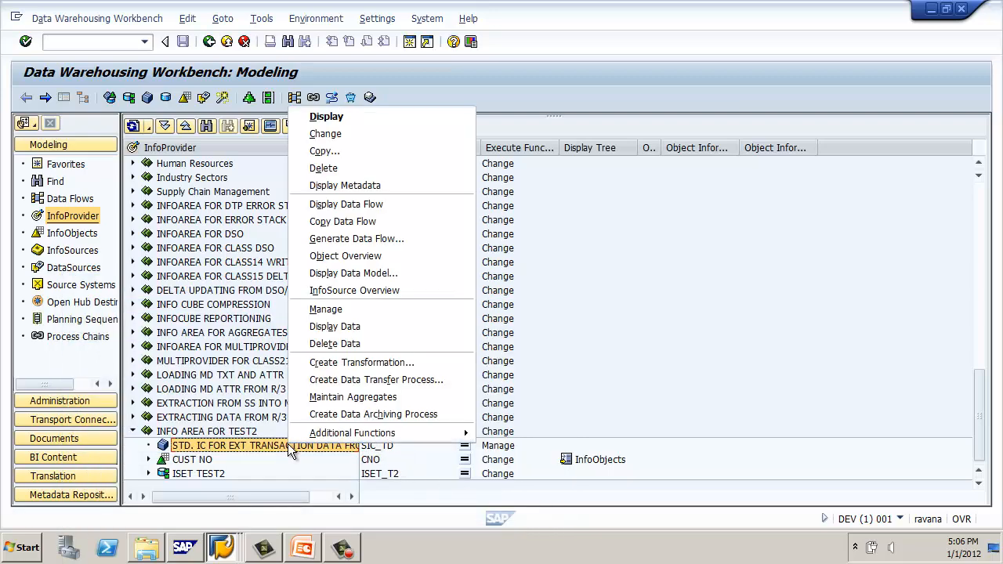
pyautogui.click(326, 363)
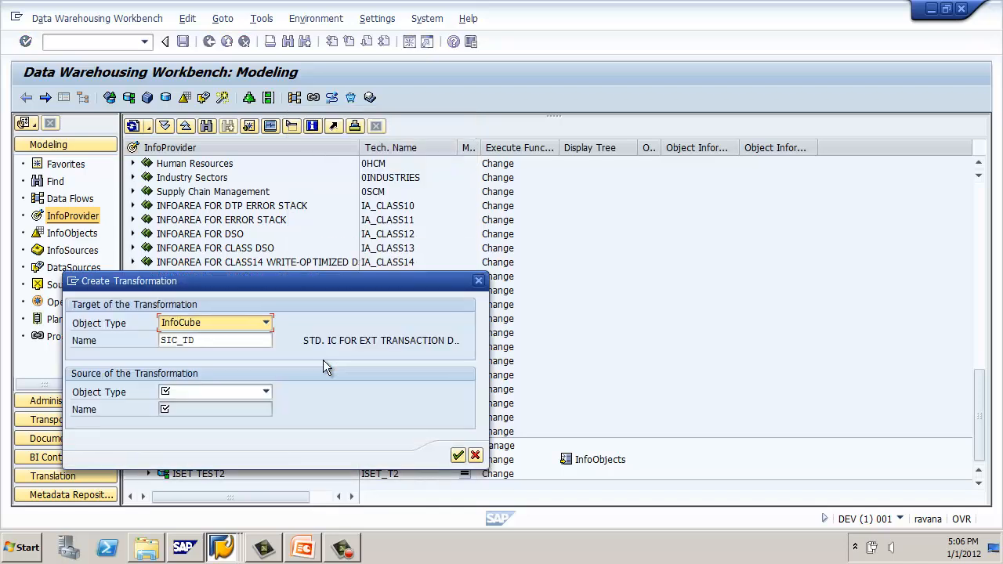
pyautogui.click(248, 389)
pyautogui.click(239, 405)
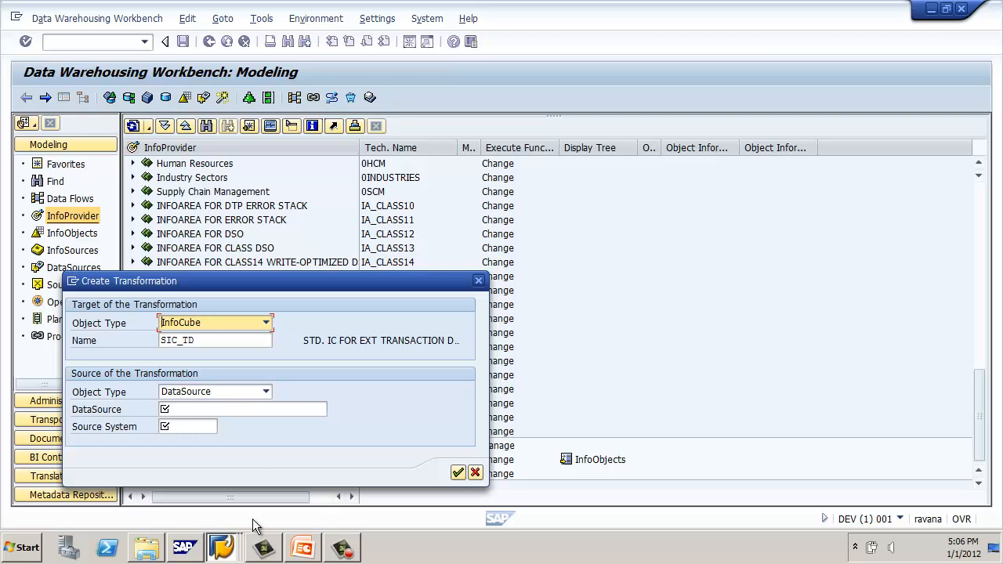
# Step: Copy the DataSource name ZEXT_TRANSACTION_DATA from the Maintain Generic DataSources session and return to the transformation dialog
pyautogui.click(222, 547)
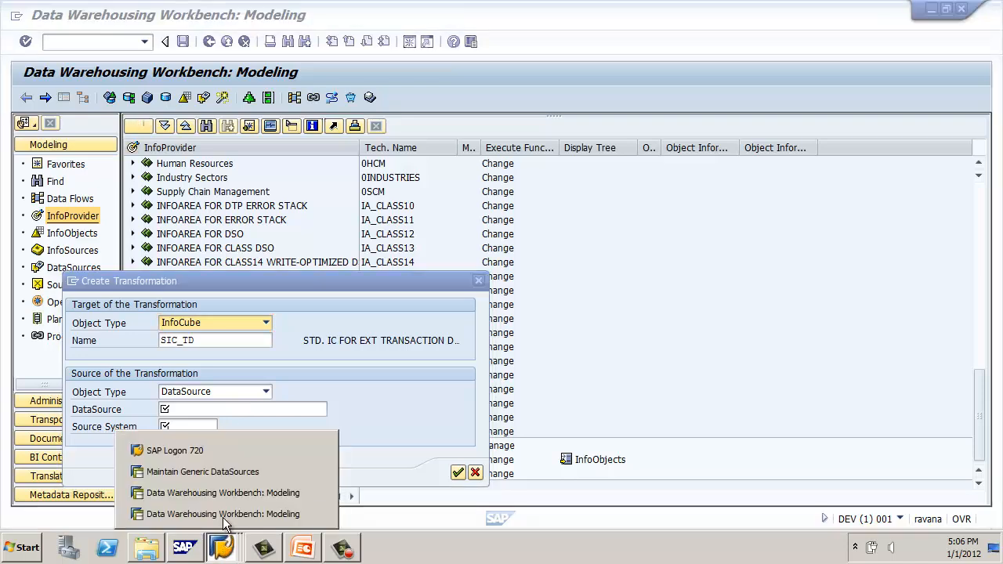
pyautogui.click(223, 472)
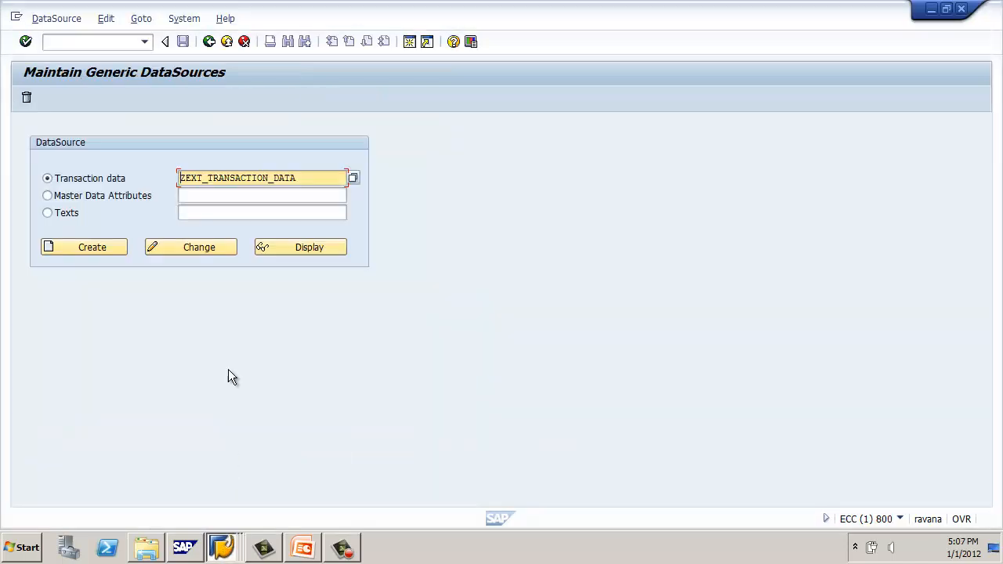
pyautogui.moveTo(301, 177); pyautogui.dragTo(156, 158)
pyautogui.hotkey('ctrl', 'c')
pyautogui.hotkey('alt', 'Tab')
# Step: Create the transformation from DataSource ZEXT_TRANSACTION_DATA with source system T90CLNT090
pyautogui.click(239, 409)
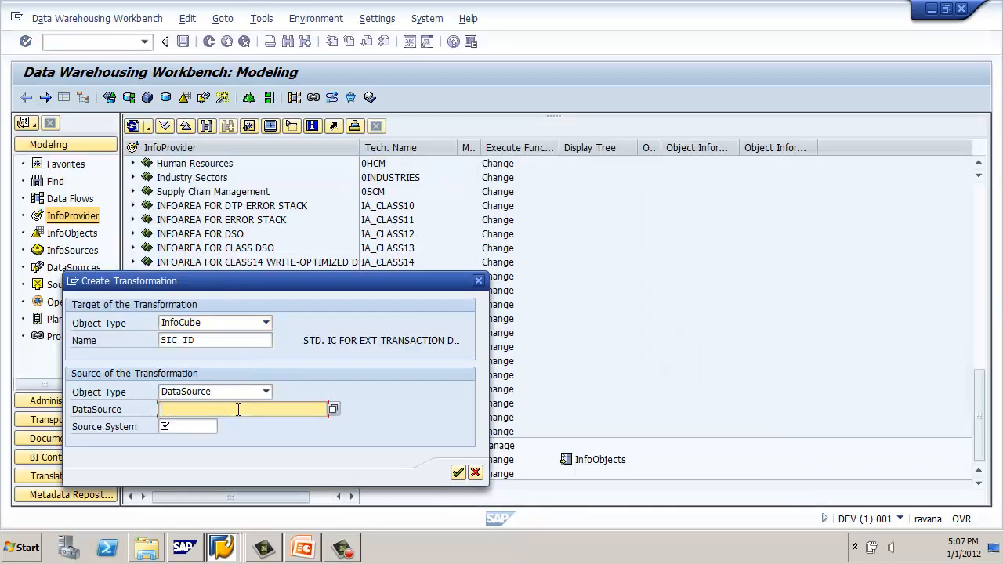
pyautogui.hotkey('ctrl', 'v')
pyautogui.click(198, 427)
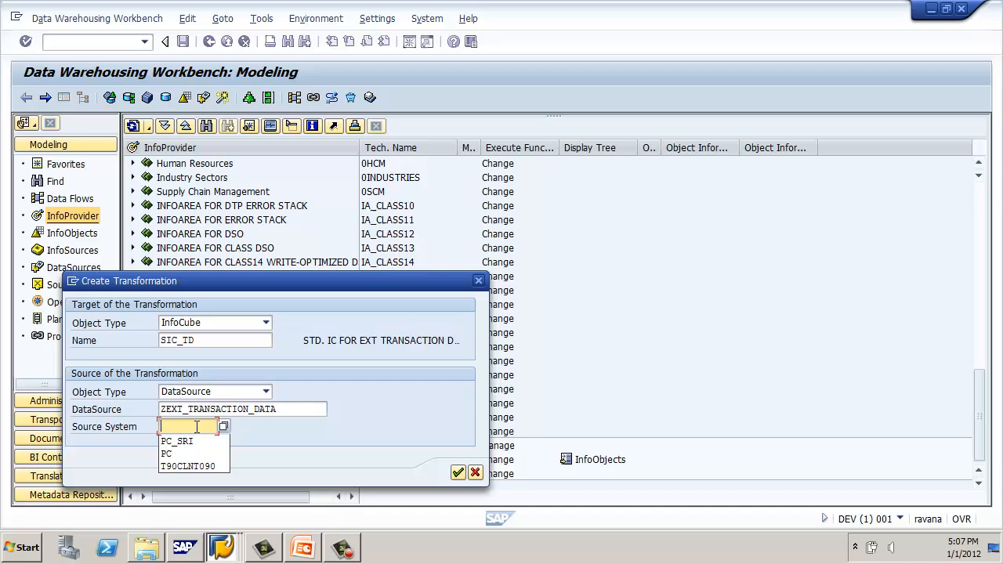
pyautogui.click(192, 467)
pyautogui.click(458, 473)
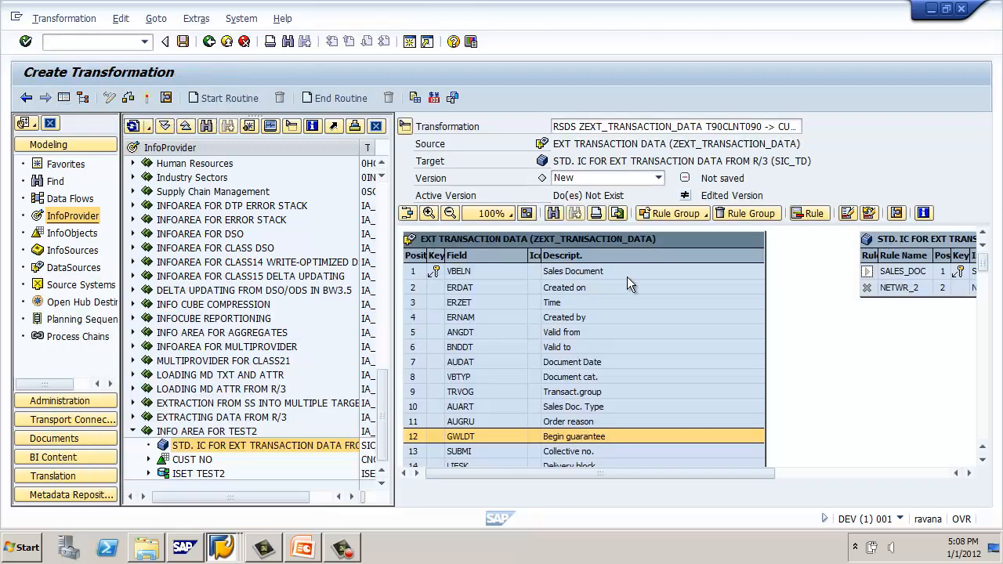
# Step: Map source field VBELN to SALES_DOC and NETWR to NETWR_2, and activate the transformation
pyautogui.moveTo(737, 274); pyautogui.dragTo(882, 273)
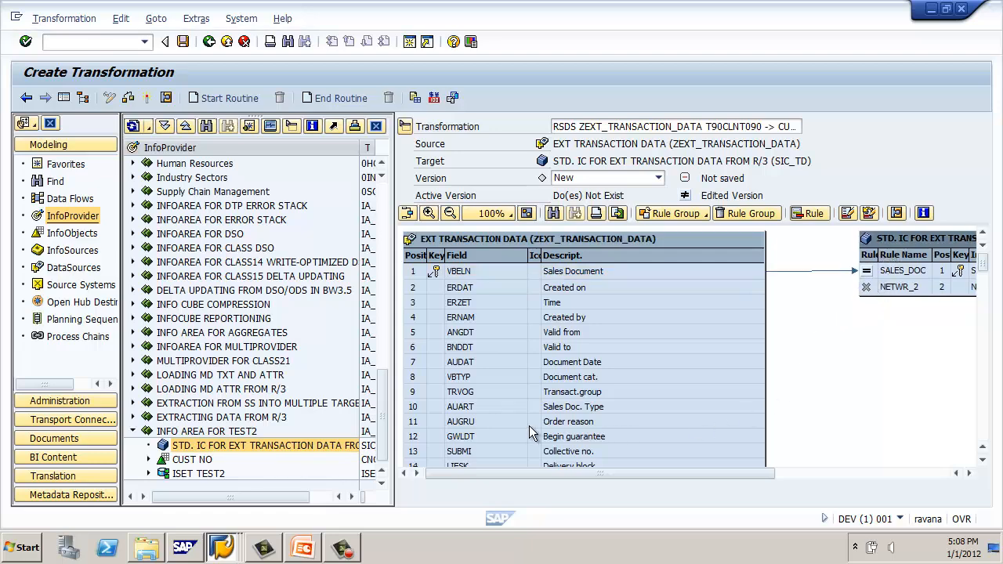
pyautogui.scroll(-3, 493, 400)
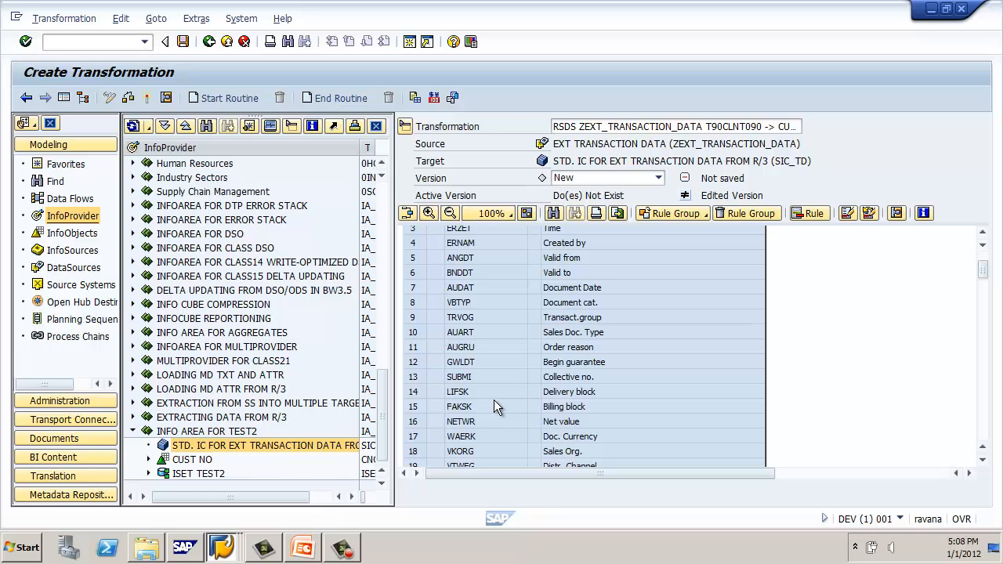
pyautogui.moveTo(760, 422); pyautogui.dragTo(853, 239)
pyautogui.scroll(3, 864, 374)
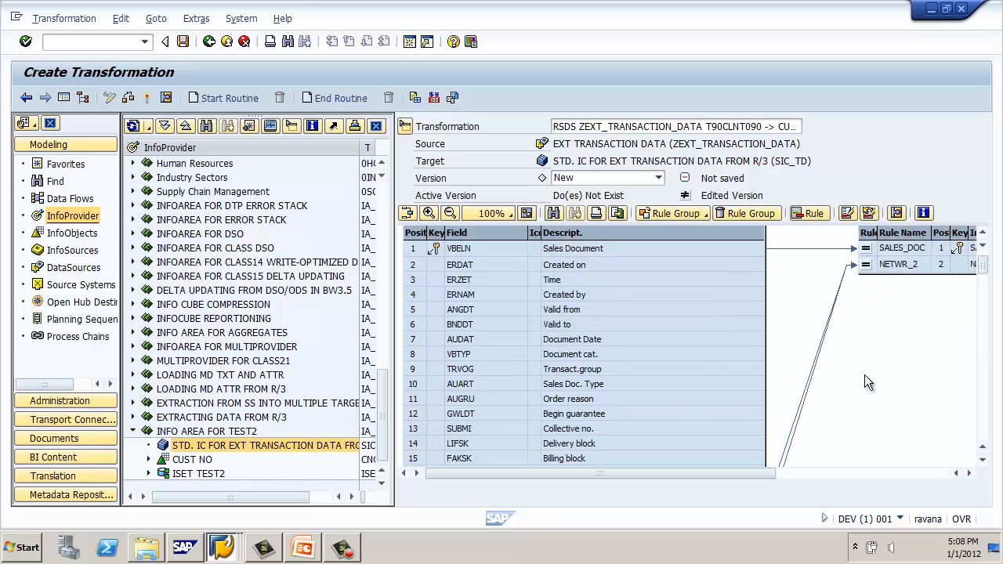
pyautogui.click(146, 99)
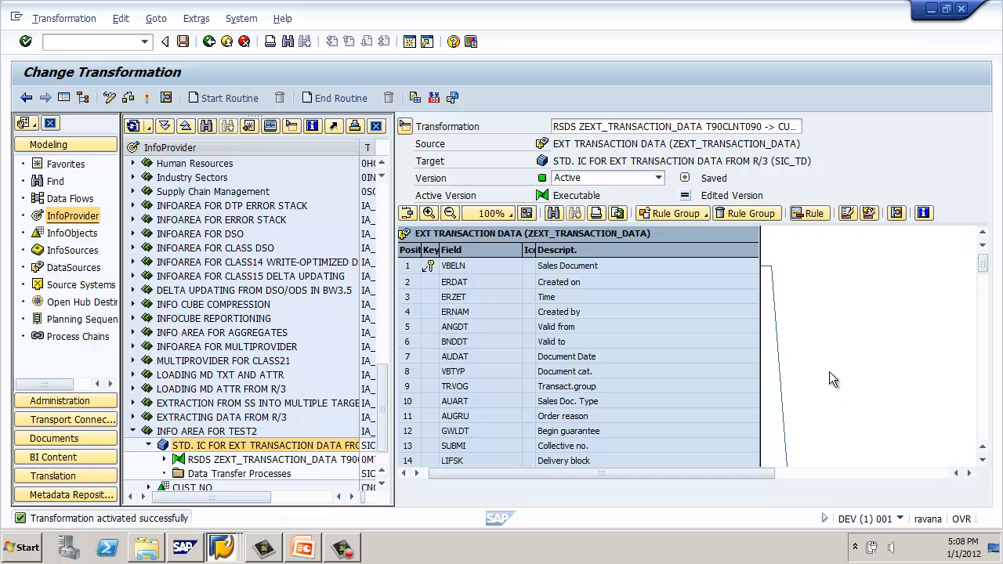
# Step: Review the activated transformation's field connections with the navigator hidden, and return to the InfoProvider tree
pyautogui.scroll(-5, 829, 373)
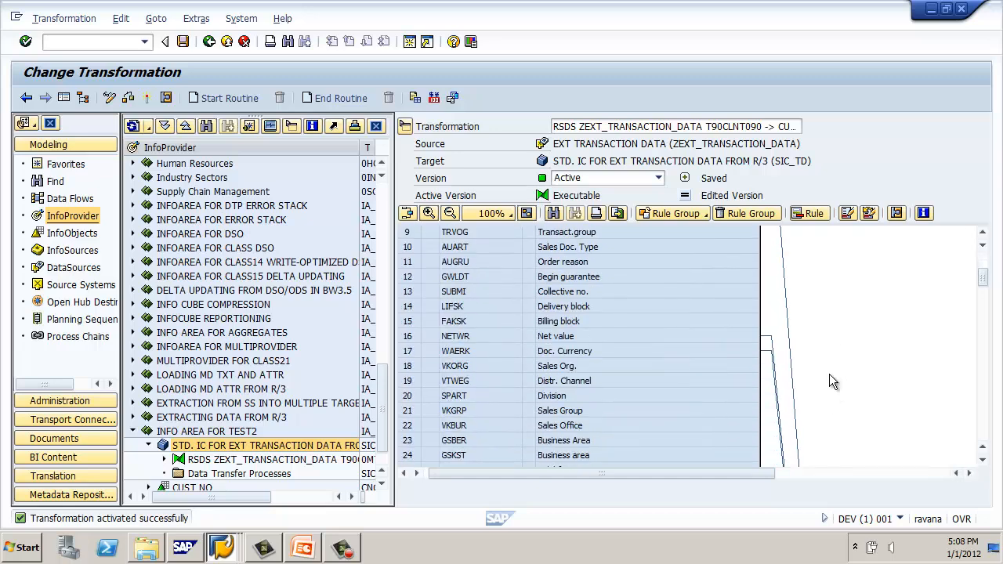
pyautogui.scroll(-3, 829, 376)
pyautogui.click(64, 99)
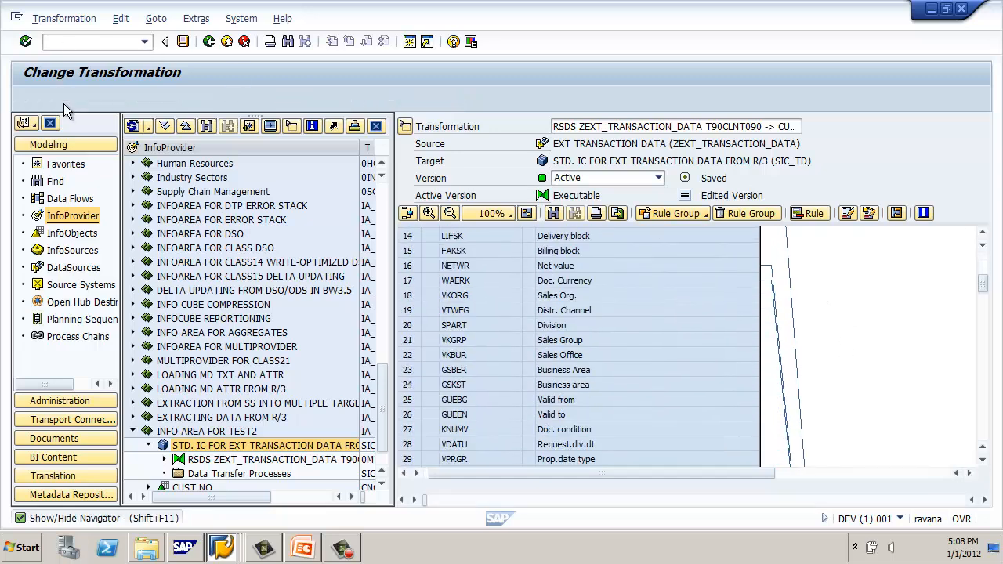
pyautogui.scroll(-2, 443, 269)
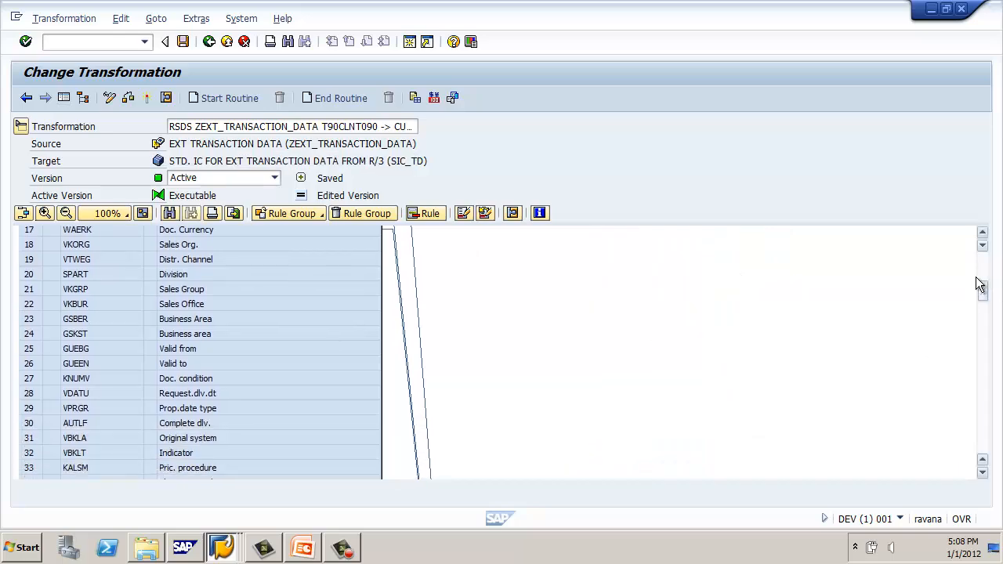
pyautogui.moveTo(982, 288); pyautogui.dragTo(986, 339)
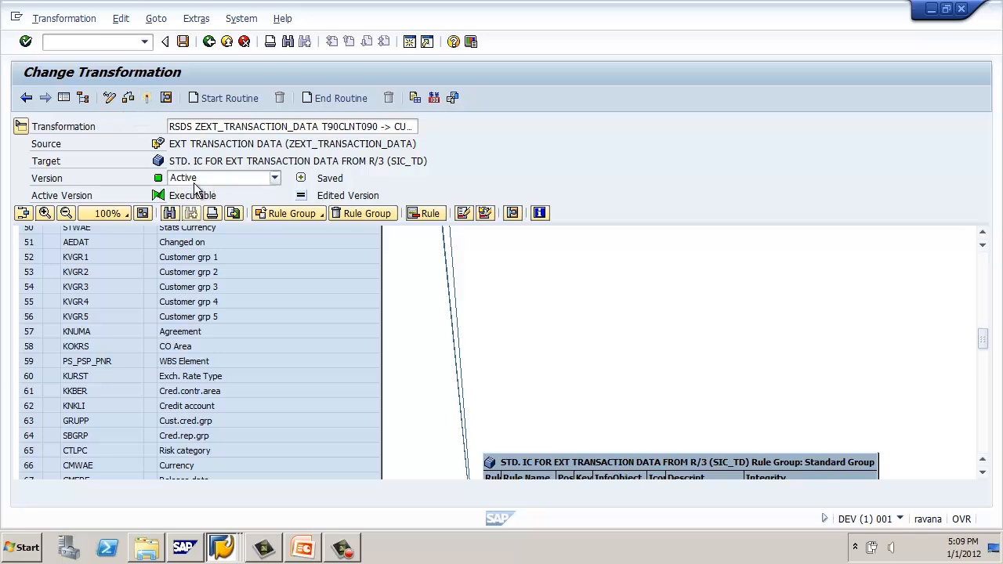
pyautogui.click(209, 41)
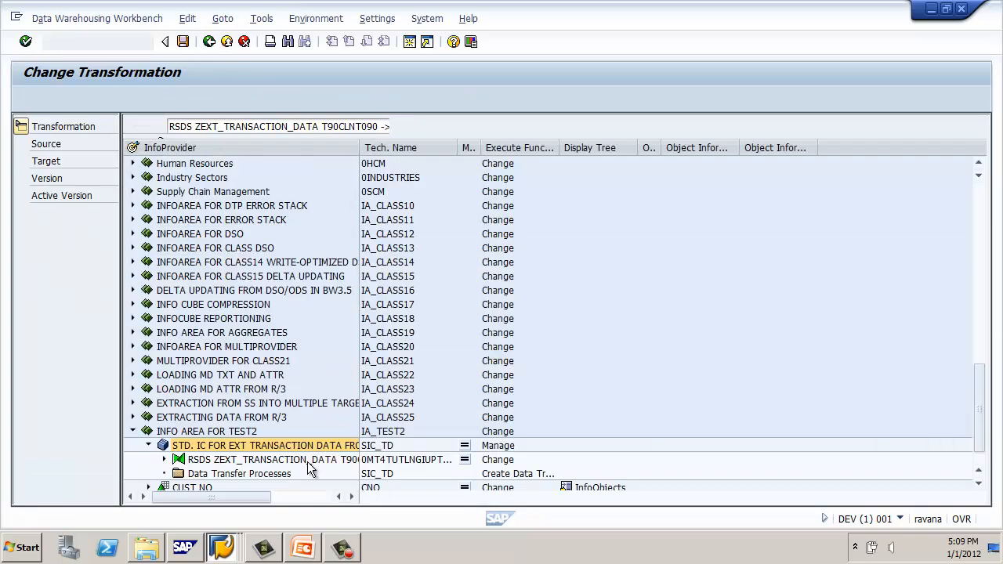
pyautogui.rightClick(262, 449)
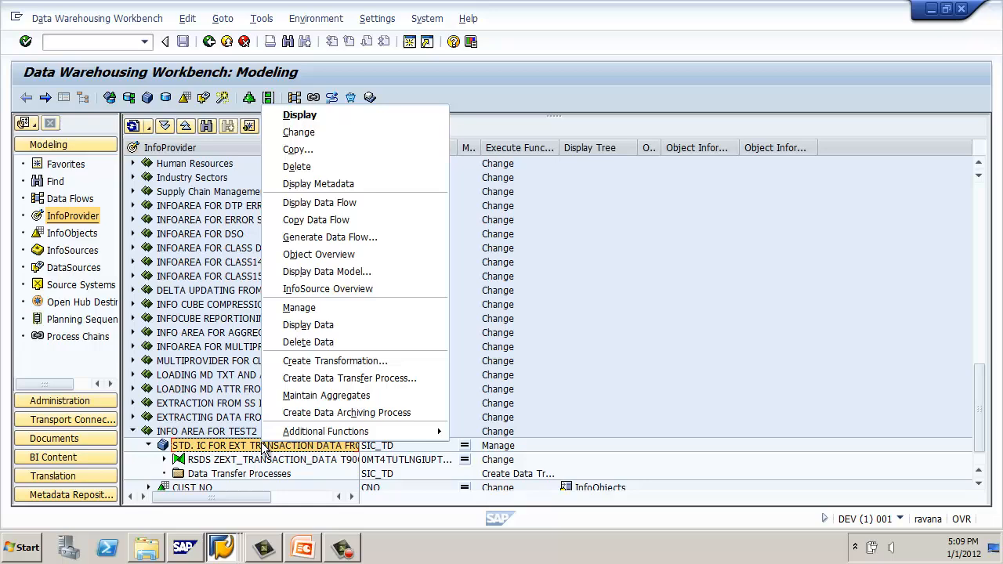
pyautogui.click(320, 380)
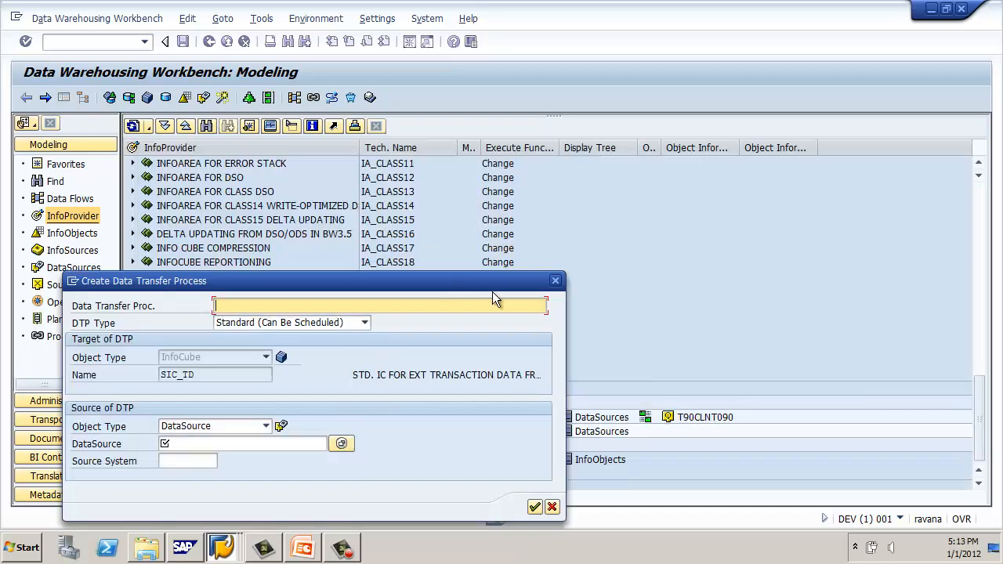
pyautogui.click(555, 282)
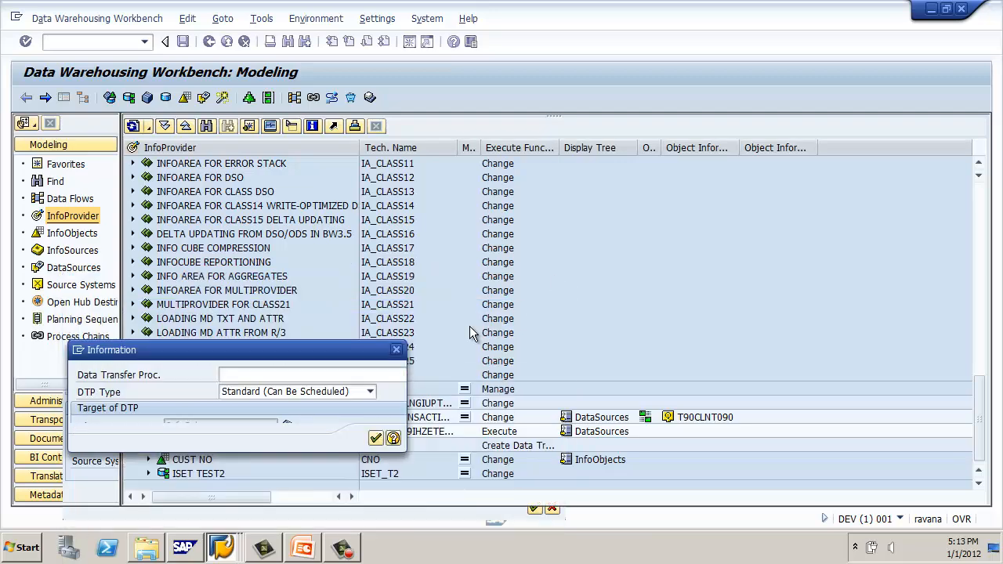
pyautogui.click(378, 437)
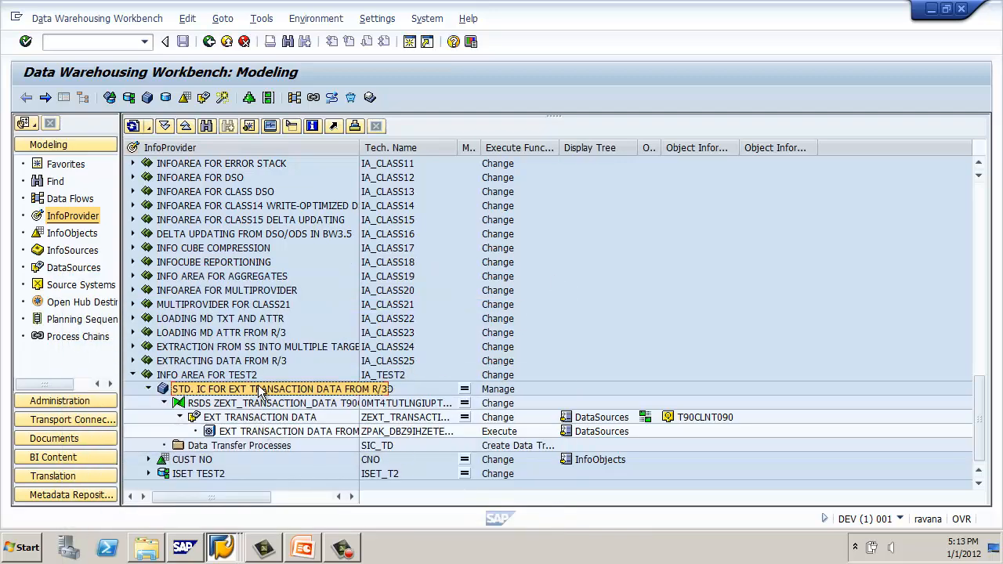
pyautogui.rightClick(259, 392)
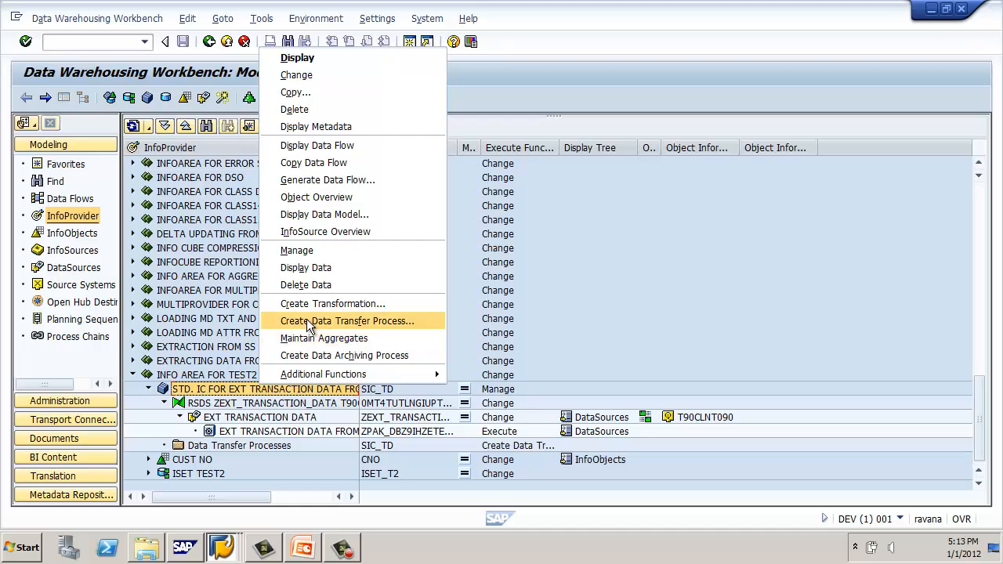
pyautogui.click(294, 422)
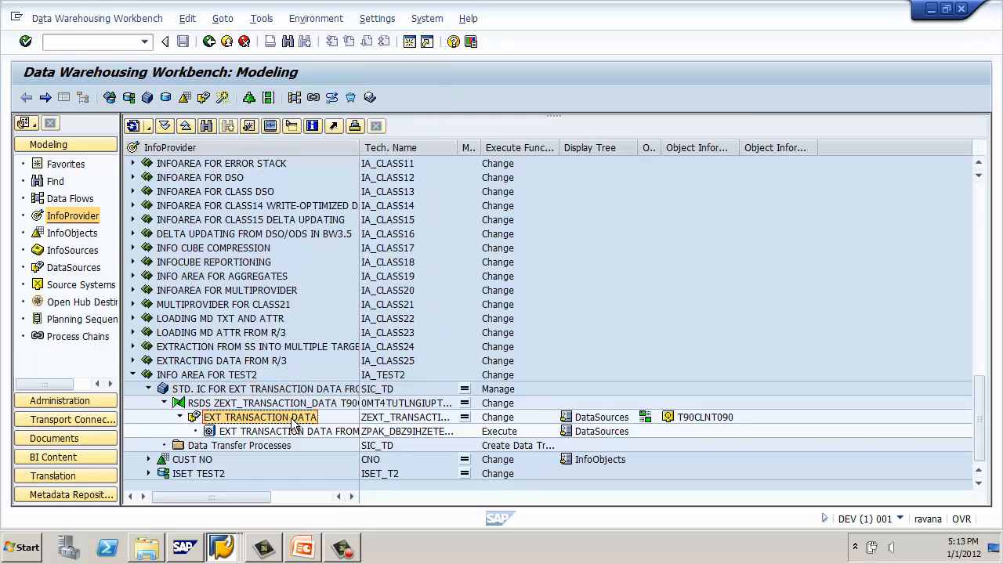
pyautogui.rightClick(294, 423)
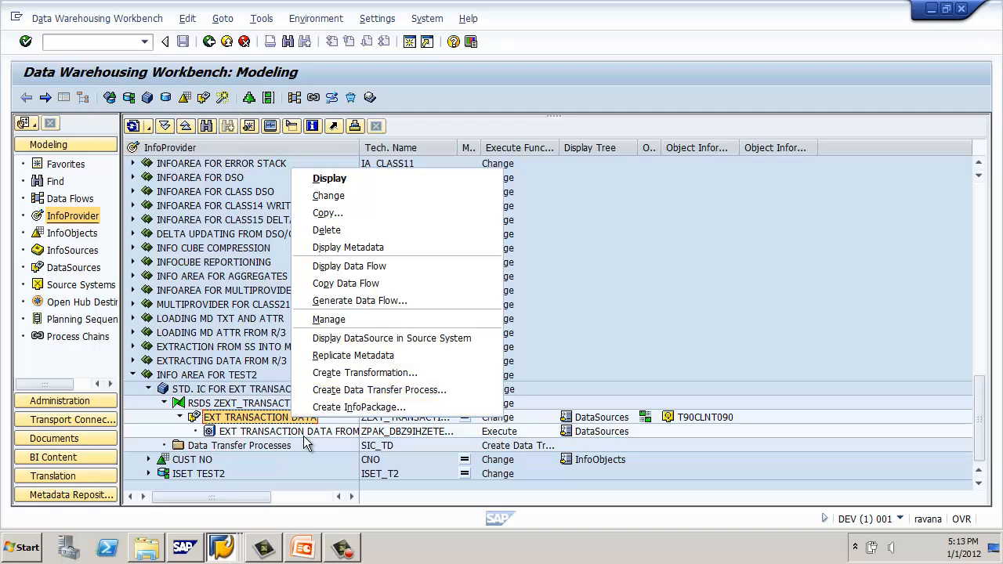
pyautogui.click(280, 447)
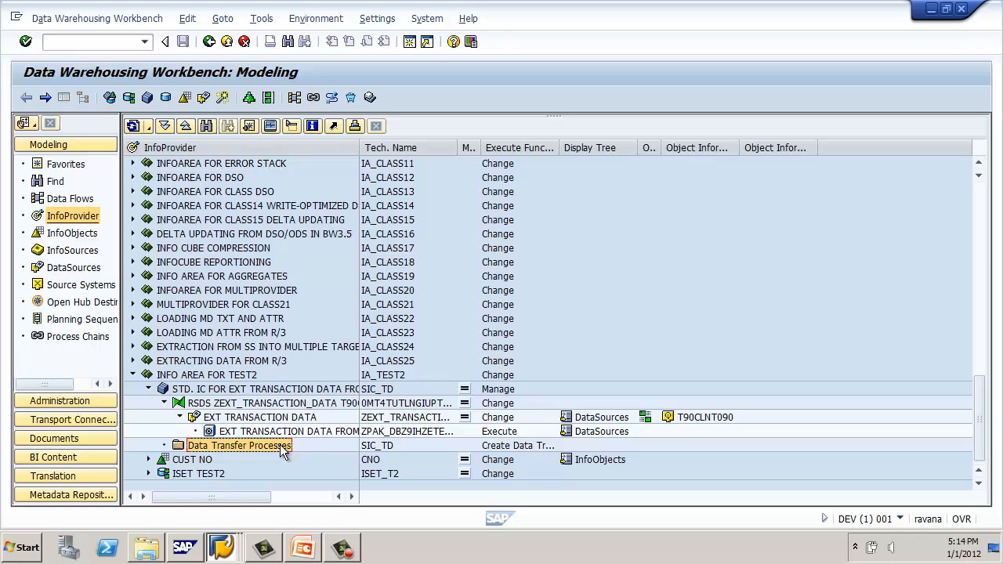
pyautogui.rightClick(281, 448)
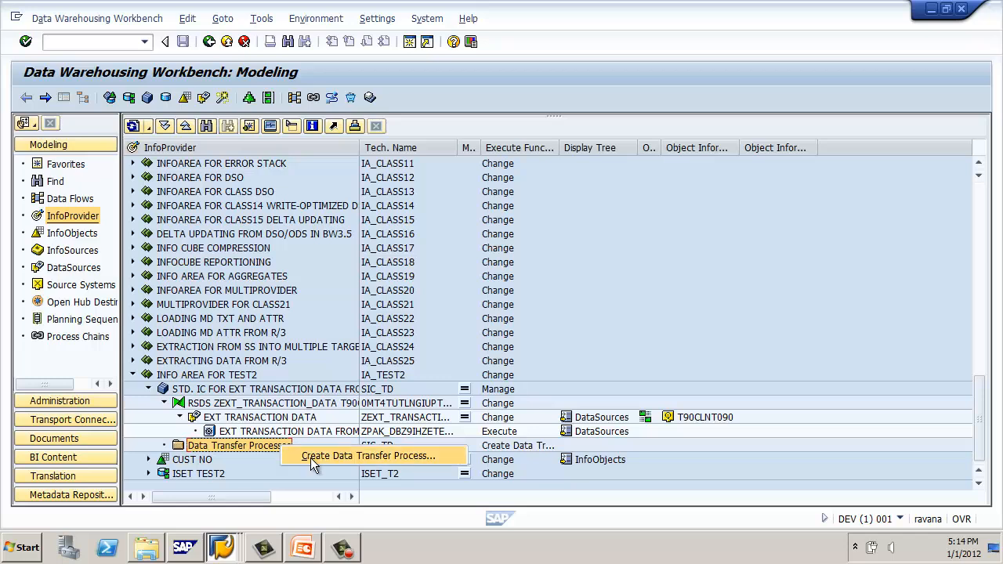
pyautogui.click(311, 458)
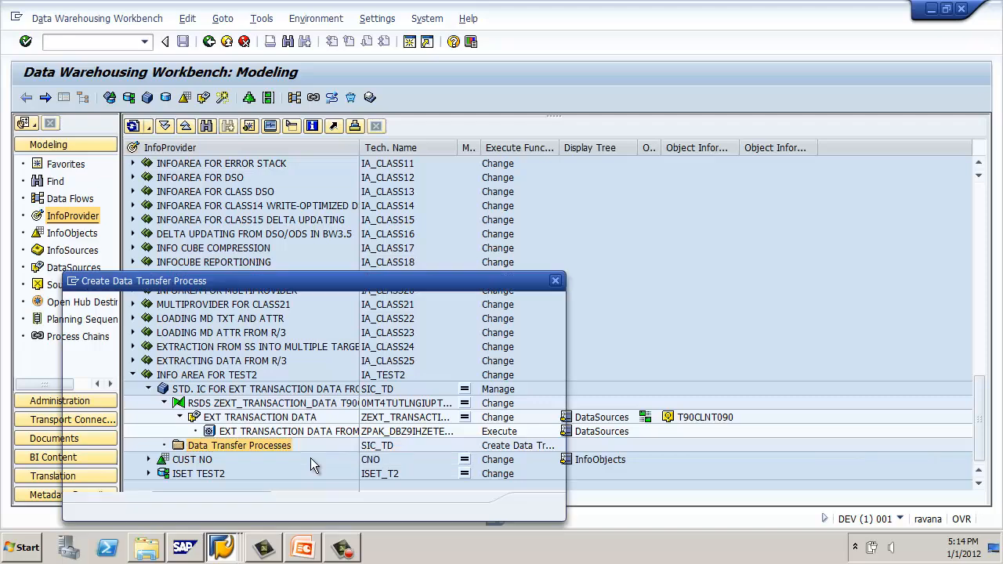
pyautogui.click(556, 281)
pyautogui.click(379, 433)
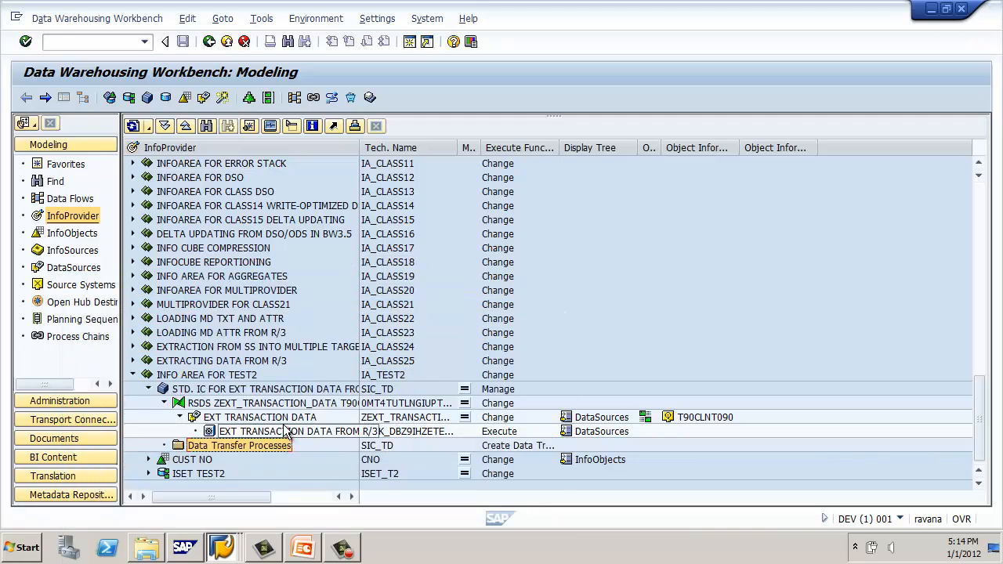
# Step: Create a data transfer process from DataSource EXT TRANSACTION DATA with target object type InfoCube and target name SIC_TD
pyautogui.rightClick(287, 418)
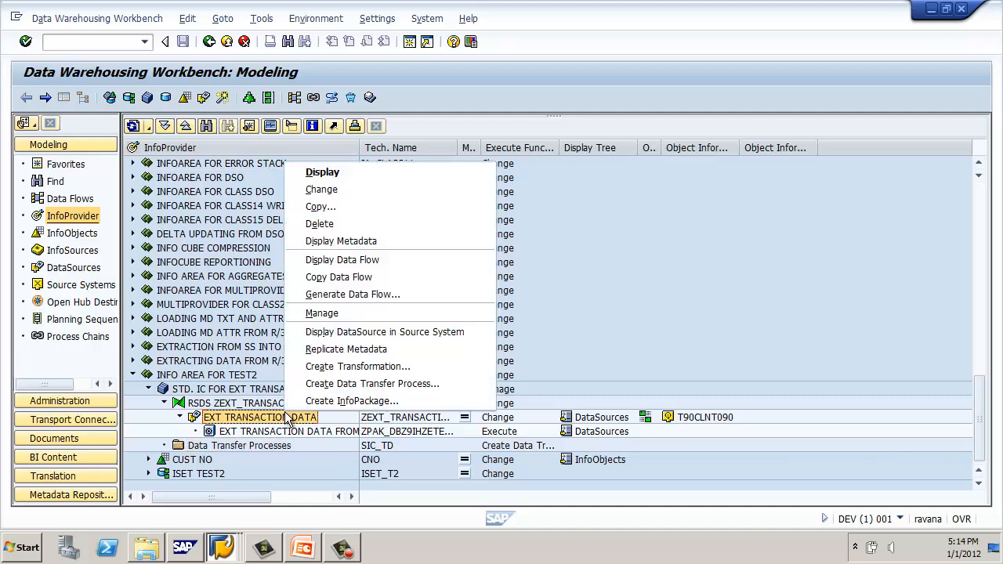
pyautogui.click(330, 383)
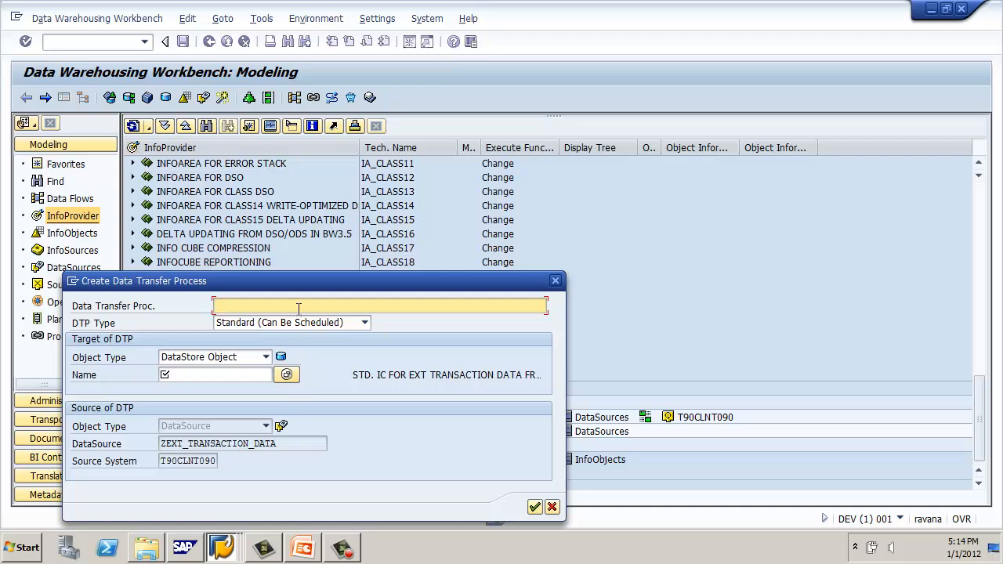
pyautogui.click(215, 379)
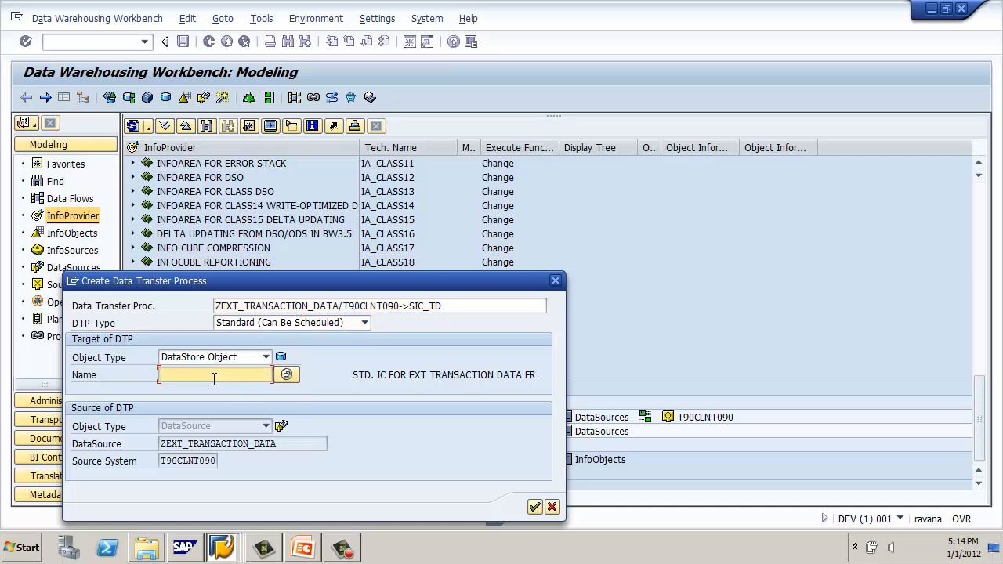
pyautogui.click(267, 357)
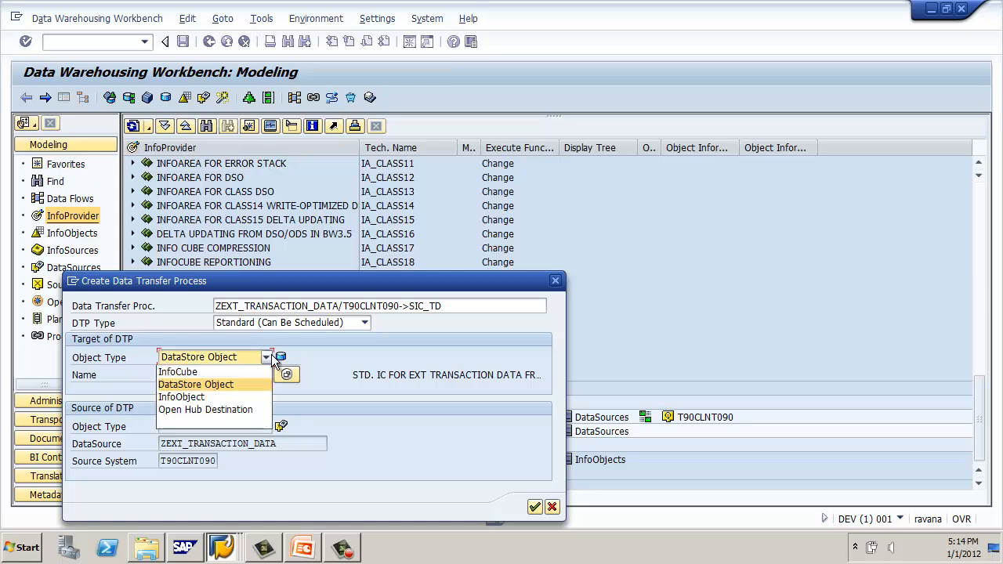
pyautogui.click(263, 369)
pyautogui.click(238, 374)
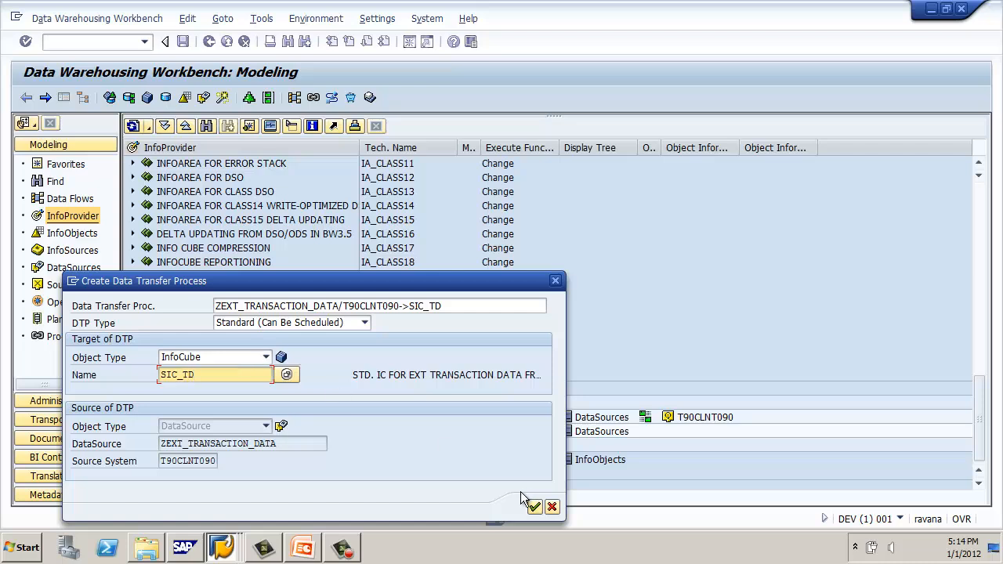
pyautogui.click(534, 508)
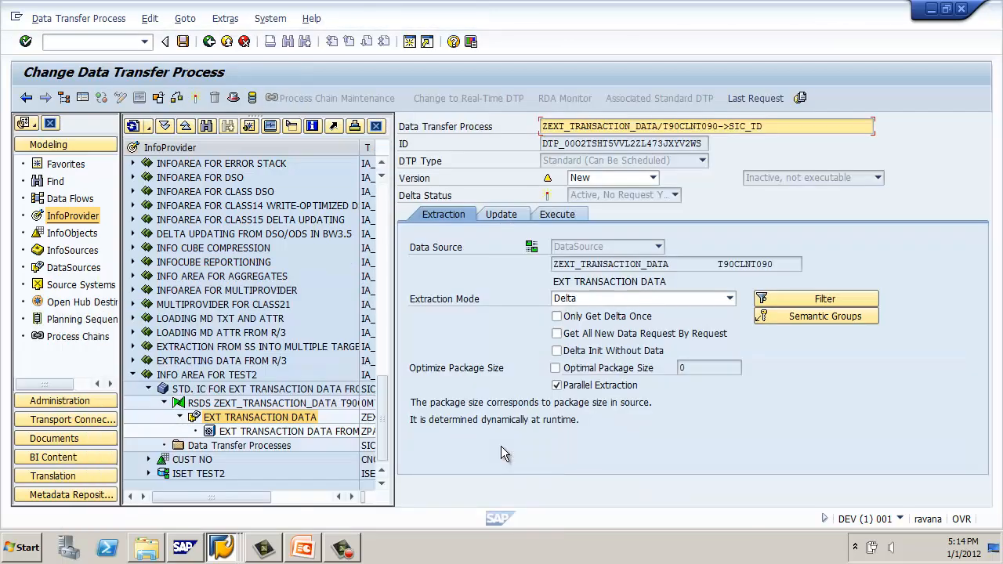
# Step: Set the data transfer process's extraction mode to Full, switch to its execution settings and activate it
pyautogui.click(606, 303)
pyautogui.click(609, 312)
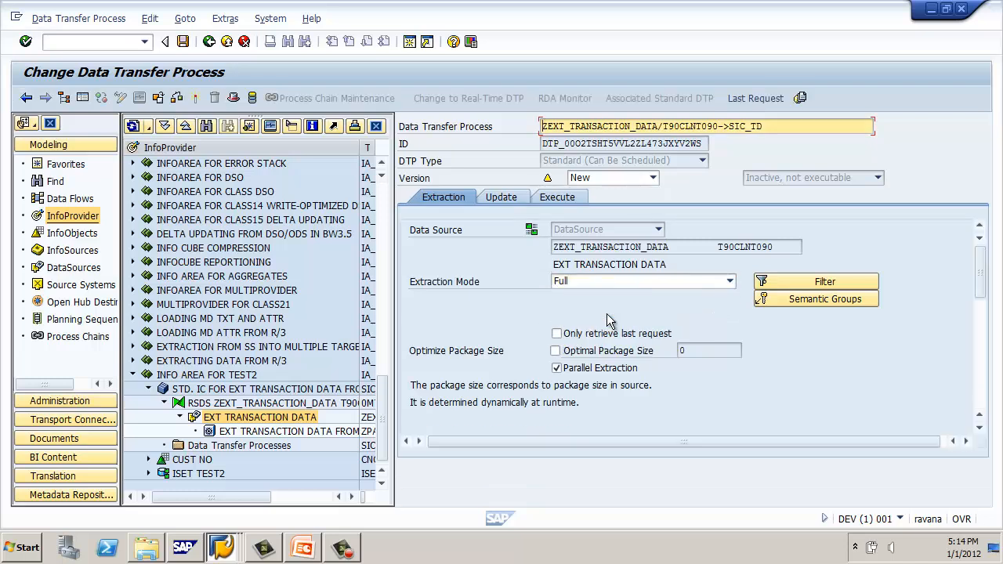
pyautogui.click(573, 196)
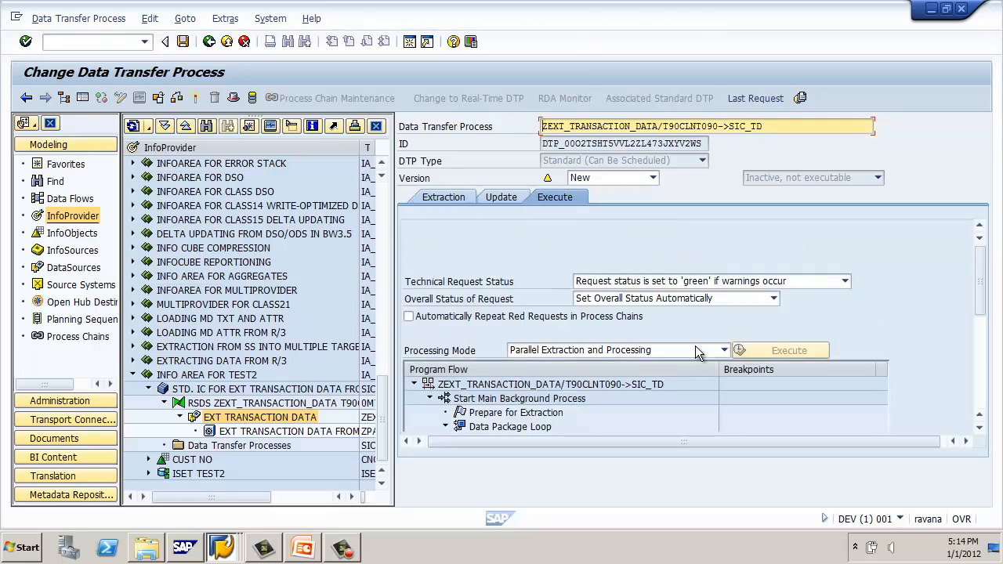
pyautogui.click(196, 99)
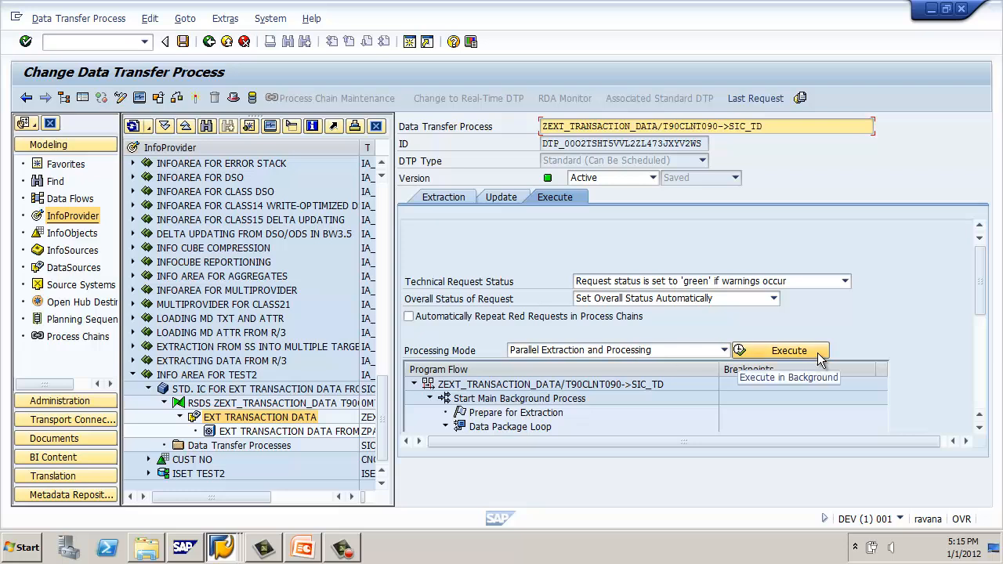
# Step: Execute the data transfer process in the background, display its request monitor and refresh the request status
pyautogui.click(817, 354)
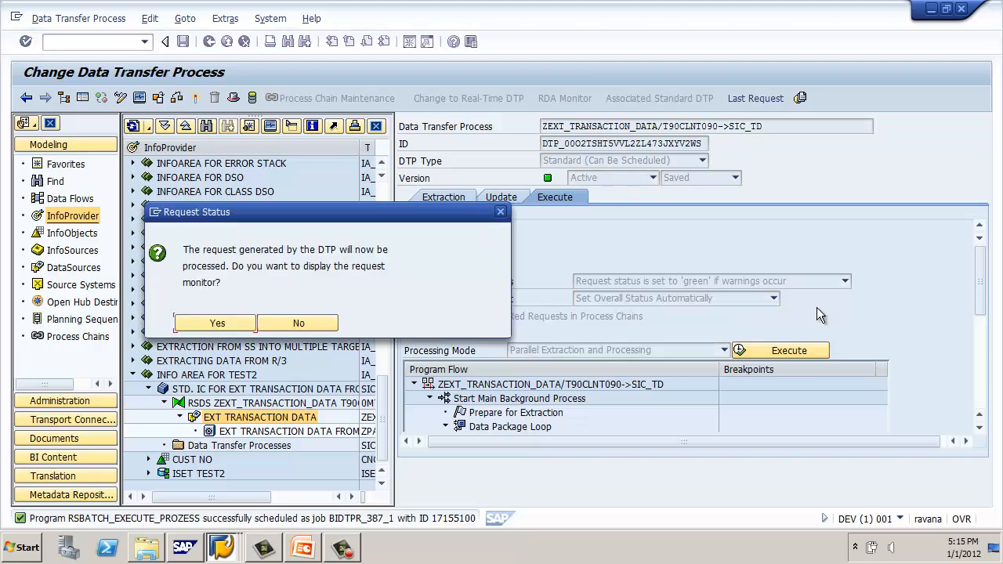
pyautogui.click(217, 323)
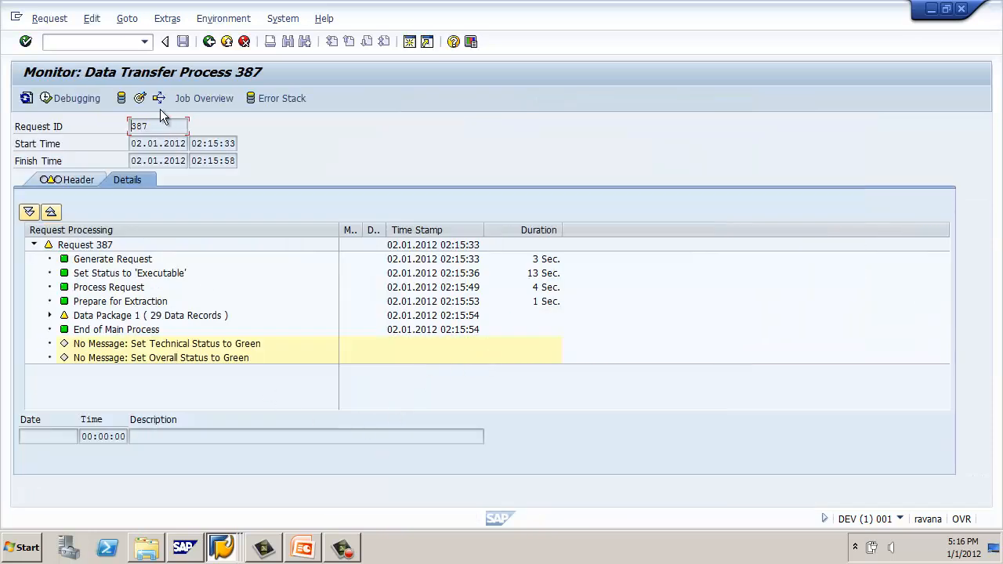
pyautogui.click(27, 98)
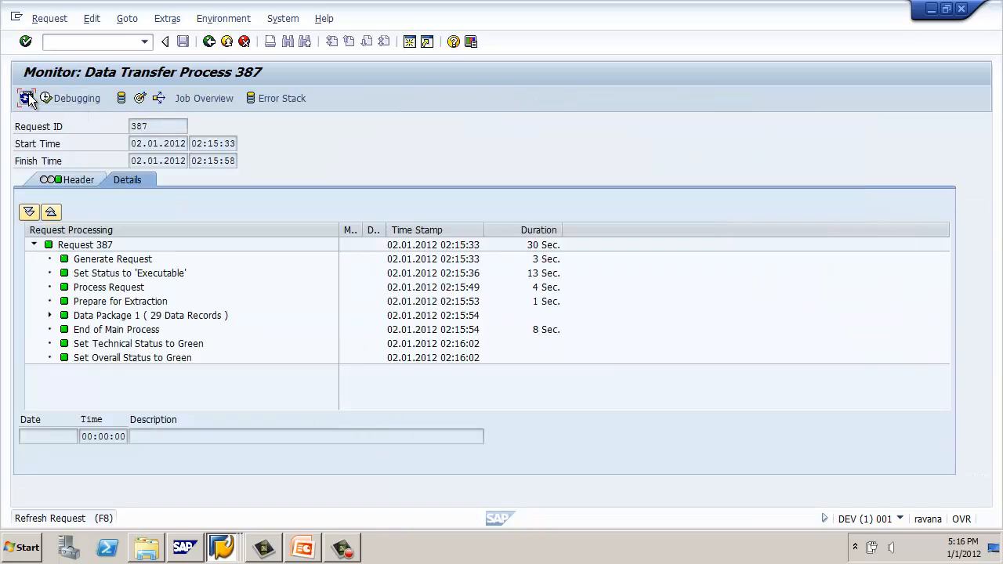
# Step: Open the administration of the target InfoProvider from the request monitor and select InfoCube SIC_TD
pyautogui.click(139, 99)
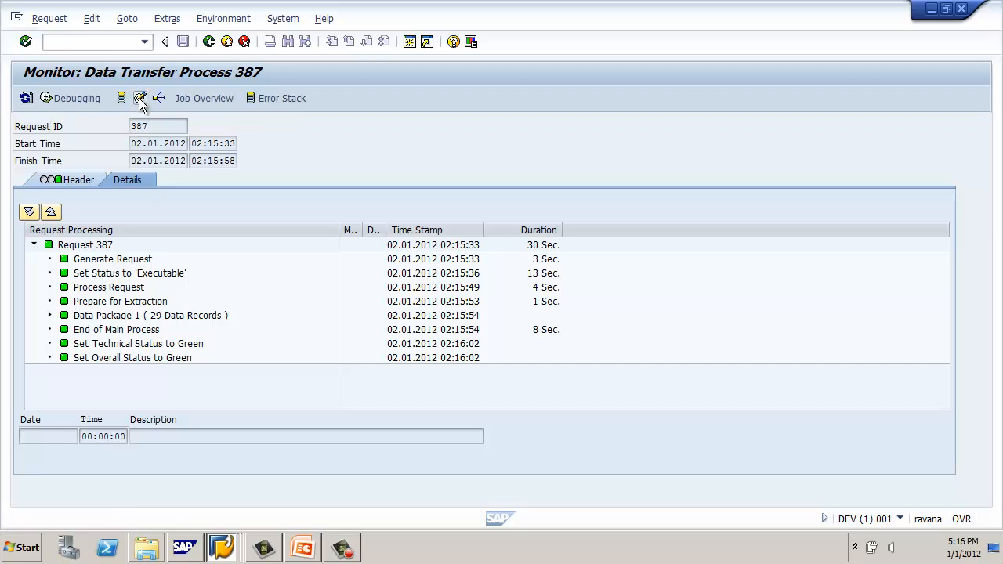
pyautogui.press('F3')
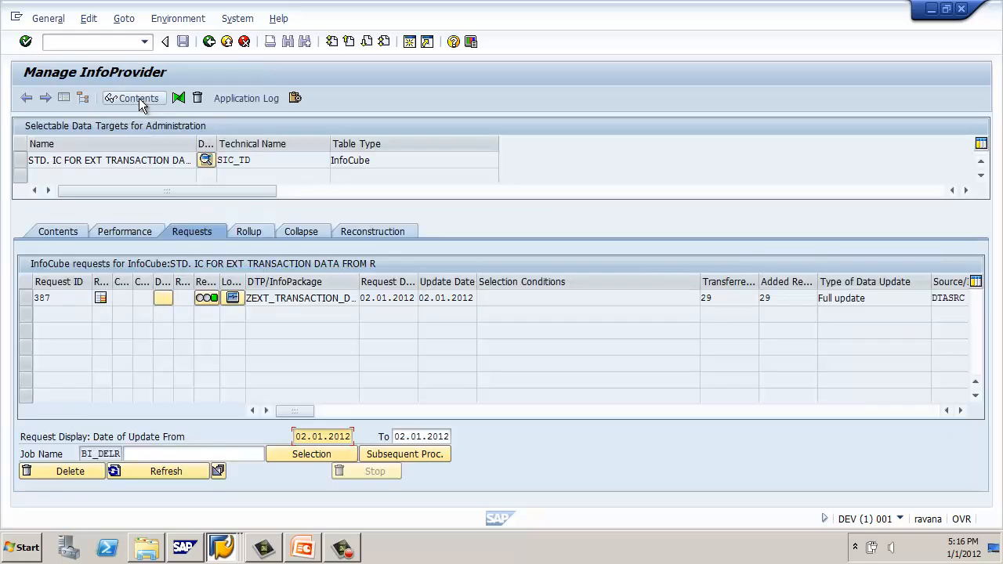
pyautogui.click(23, 161)
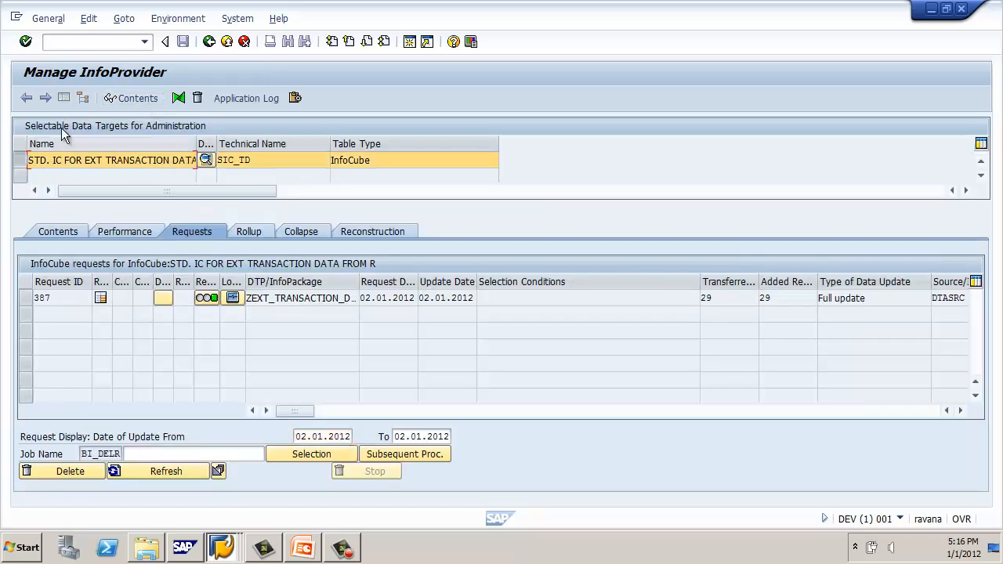
# Step: Display the contents of InfoCube SIC_TD with the SALES DOCUMENT characteristic added to the output fields
pyautogui.click(126, 101)
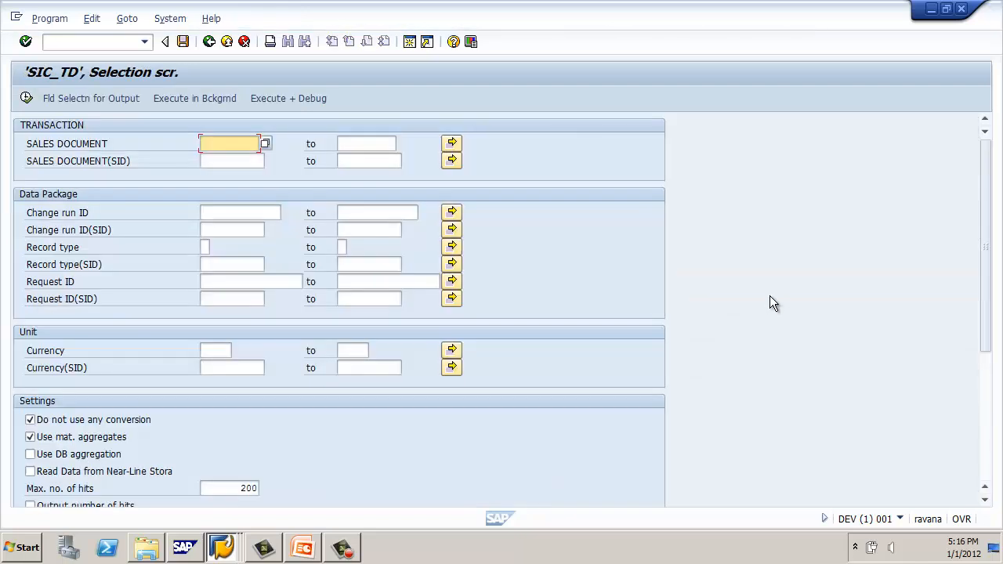
pyautogui.click(63, 99)
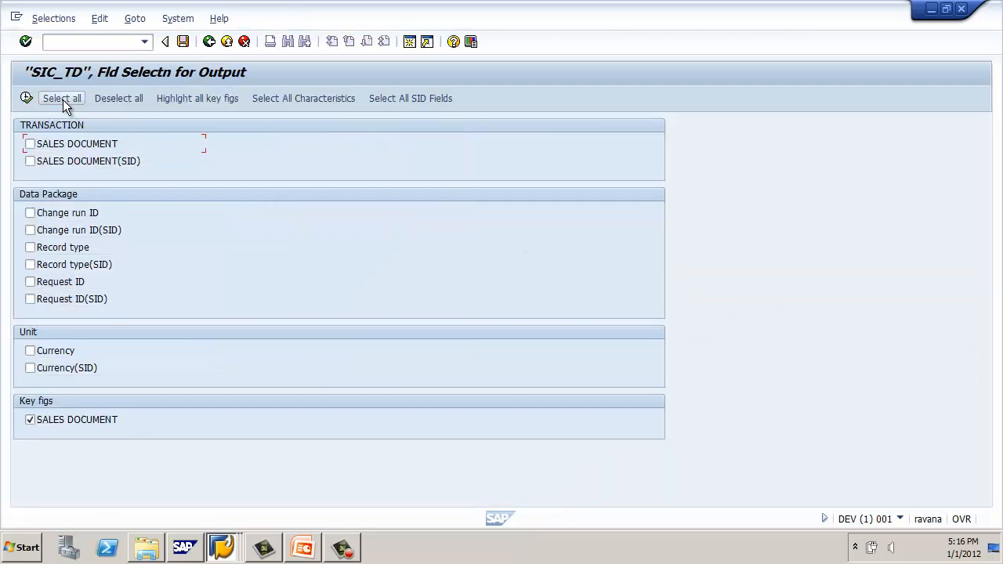
pyautogui.click(91, 145)
pyautogui.click(27, 98)
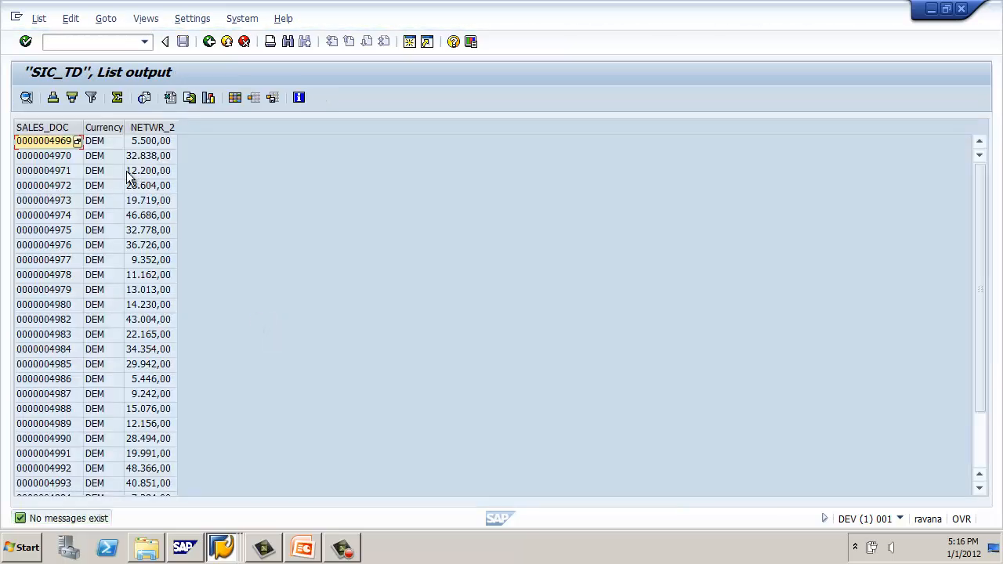
# Step: Examine the loaded sales documents with their currencies and NETWR_2 values from the first to the last record
pyautogui.scroll(-2, 65, 159)
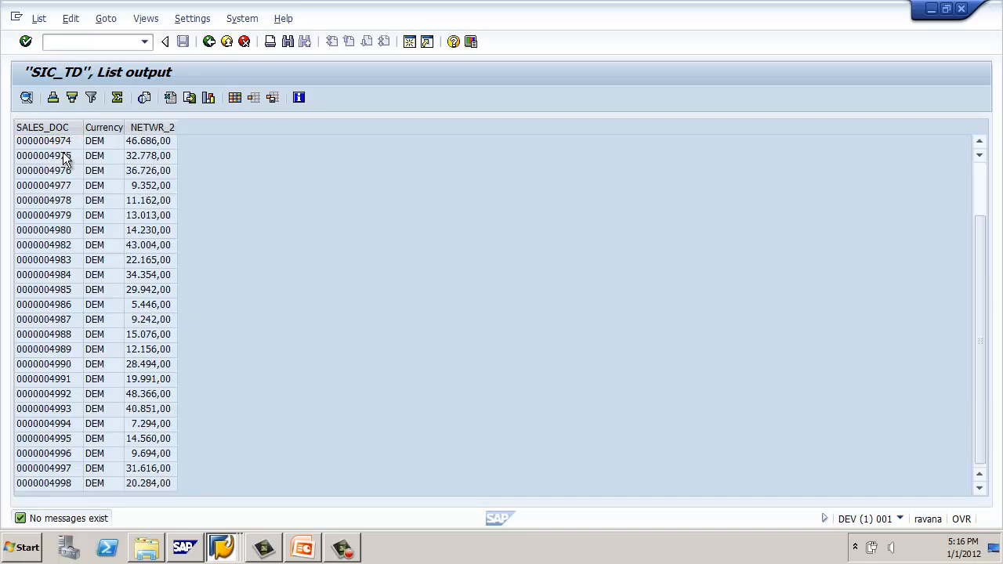
pyautogui.scroll(2, 66, 159)
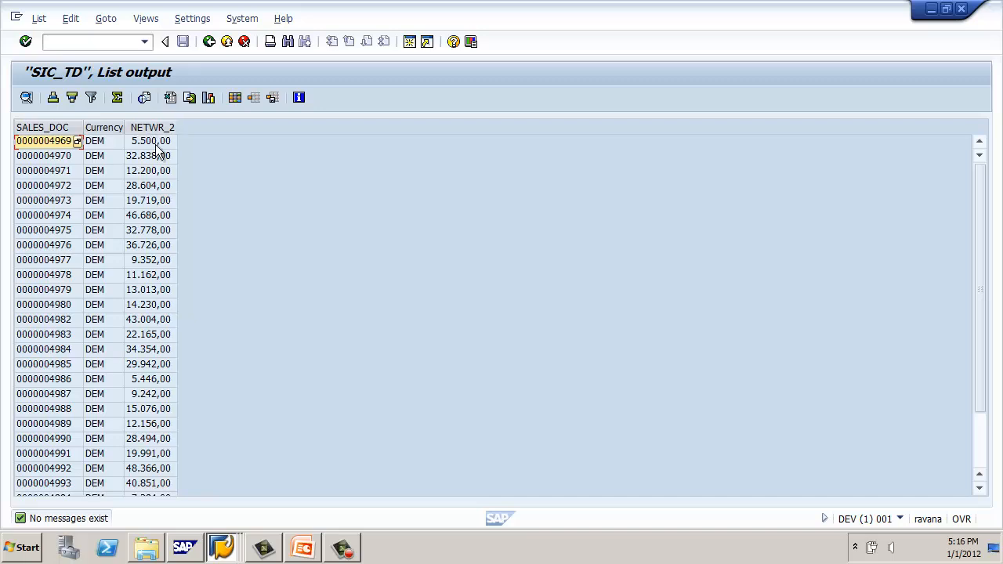
pyautogui.scroll(-2, 70, 262)
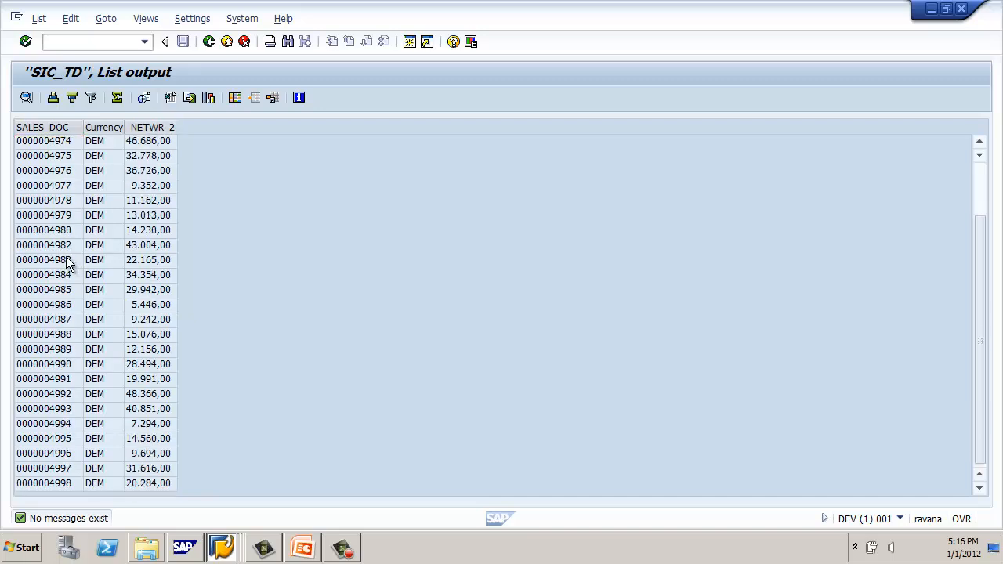
pyautogui.scroll(2, 67, 262)
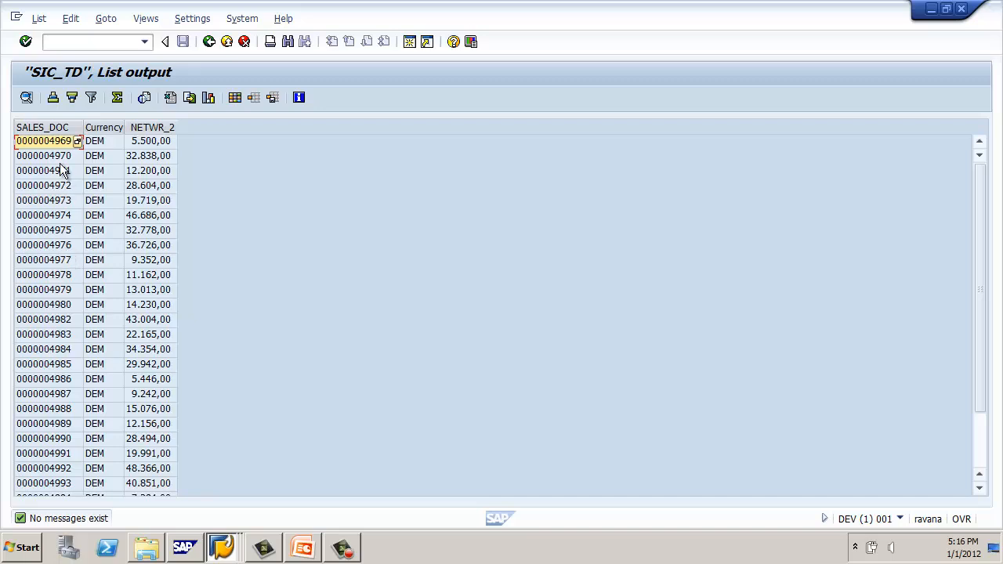
pyautogui.scroll(-2, 129, 314)
pyautogui.scroll(2, 128, 311)
pyautogui.scroll(-2, 57, 281)
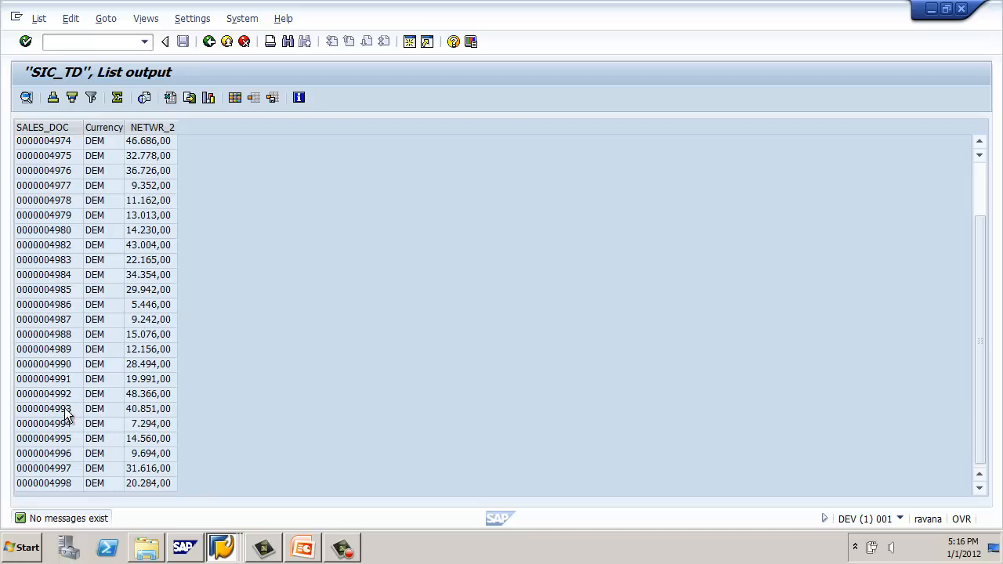
pyautogui.click(70, 485)
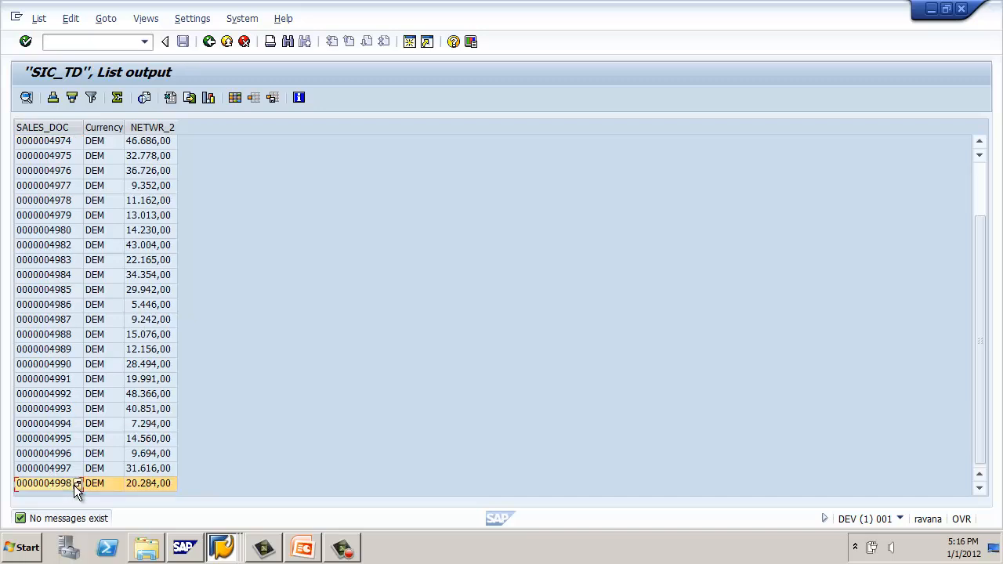
pyautogui.click(154, 483)
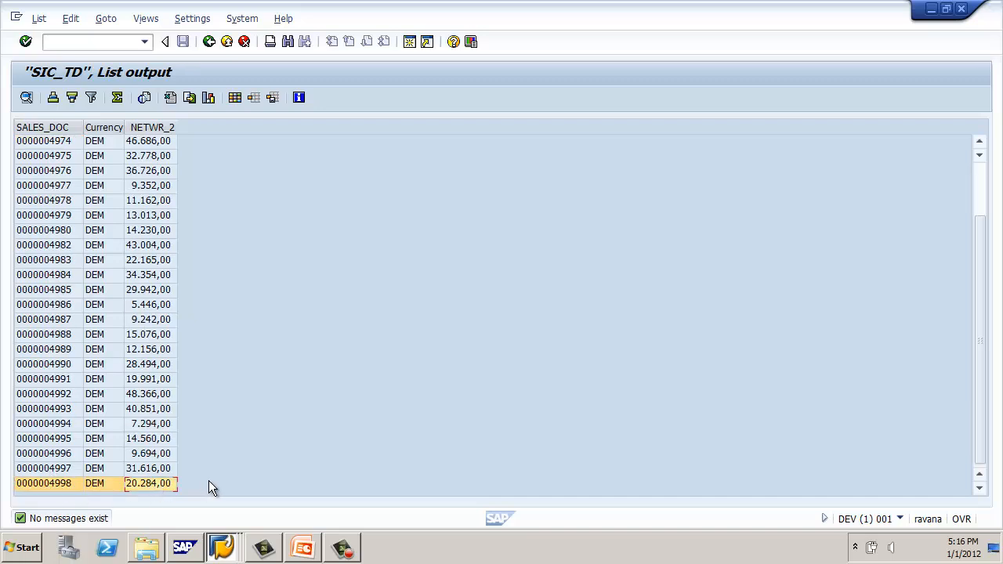